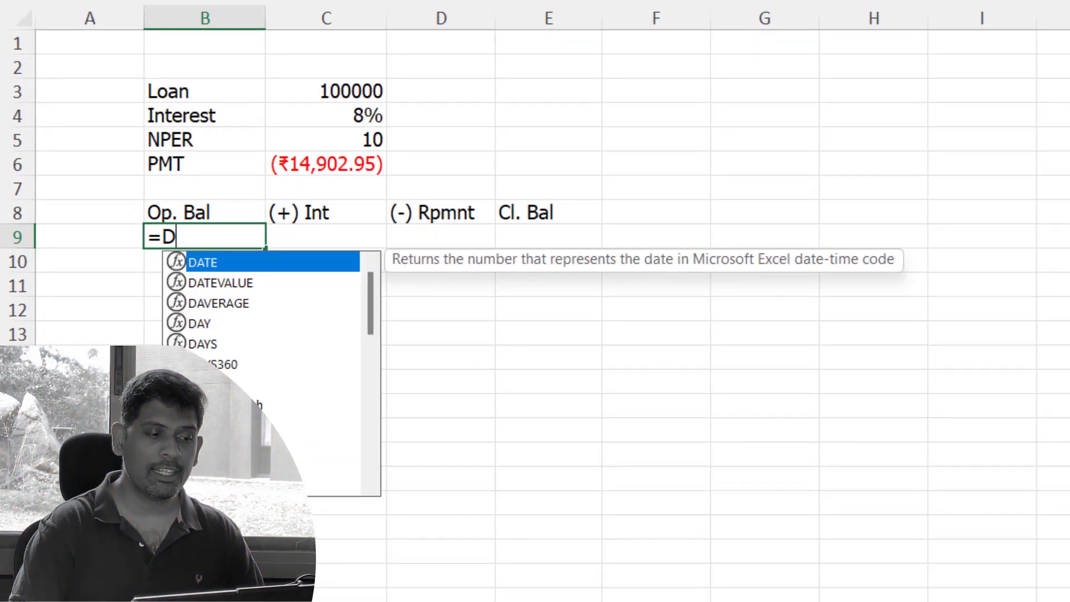
# Start =DbtAmortSch( in B9 with C4 as the rate and C5 as nper
pyautogui.write('bt')
pyautogui.press('Tab')
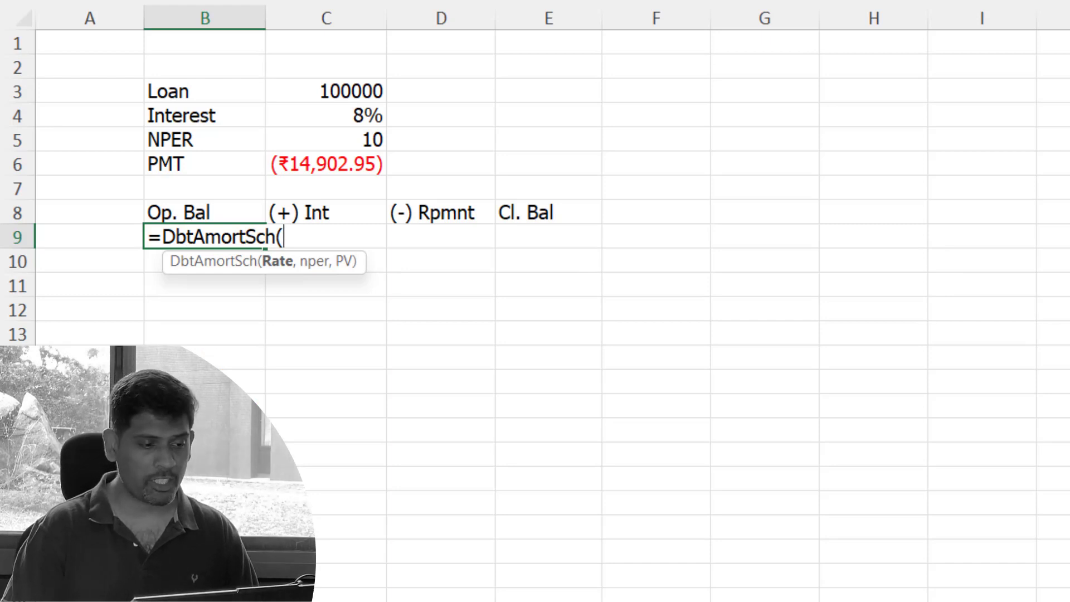
pyautogui.press('Up')
pyautogui.press('Right')
pyautogui.press('Up')
pyautogui.press('Up')
pyautogui.press('Up')
pyautogui.press('Up')
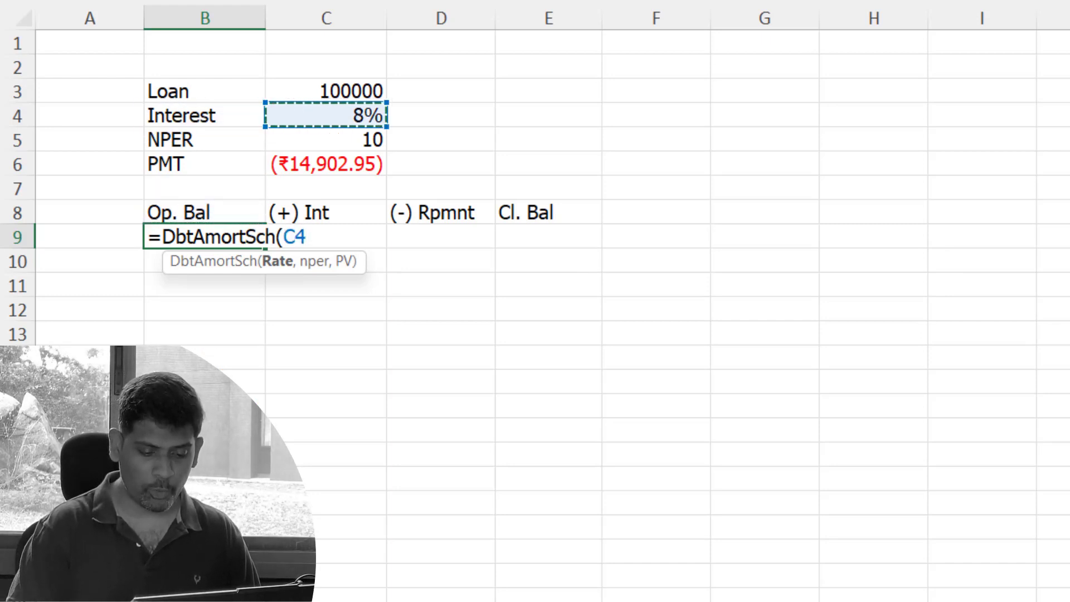
pyautogui.write(',')
pyautogui.press('Up')
pyautogui.press('Right')
pyautogui.press('Up')
pyautogui.press('Up')
pyautogui.press('Up')
pyautogui.press('Up')
pyautogui.press('Down')
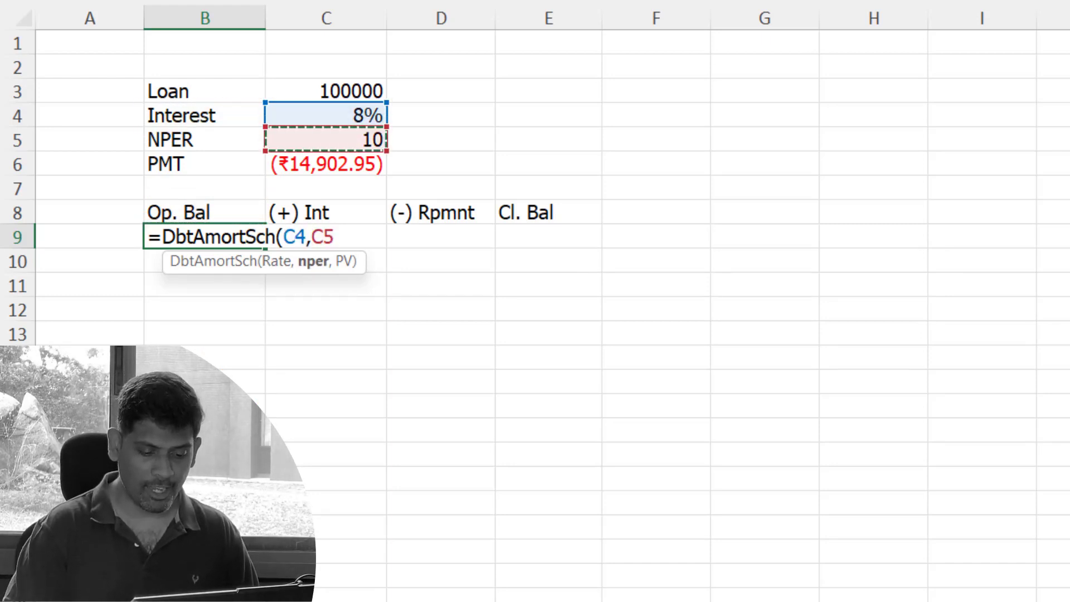
# Add C3 as the loan amount and enter the formula to spill the 10-year schedule
pyautogui.write(',')
pyautogui.press('Up')
pyautogui.press('Up')
pyautogui.press('Up')
pyautogui.press('Up')
pyautogui.press('Up')
pyautogui.press('Up')
pyautogui.press('Right')
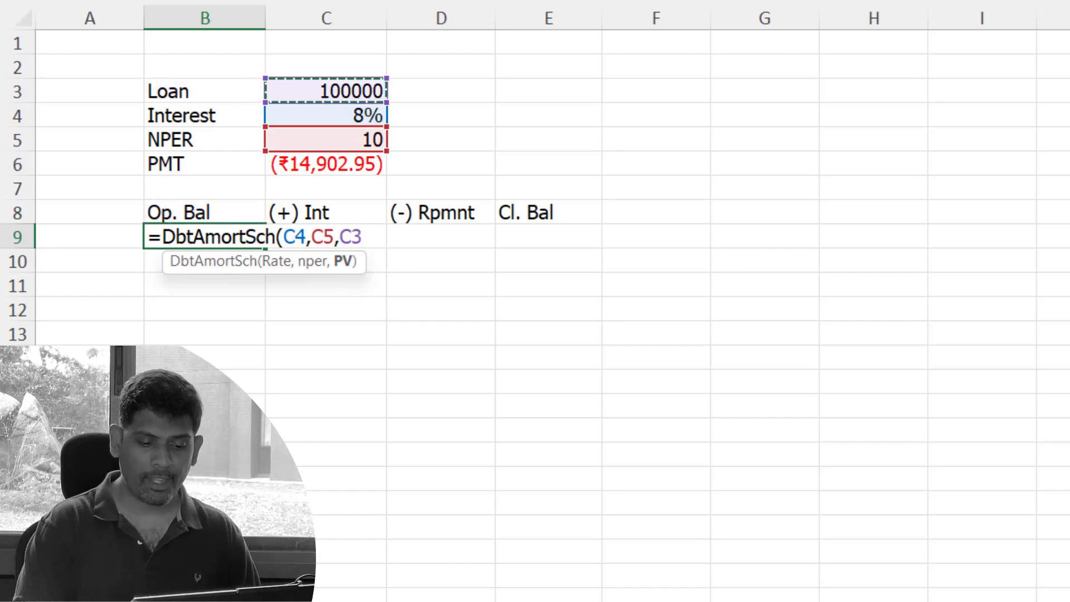
pyautogui.write(')')
pyautogui.press('Return')
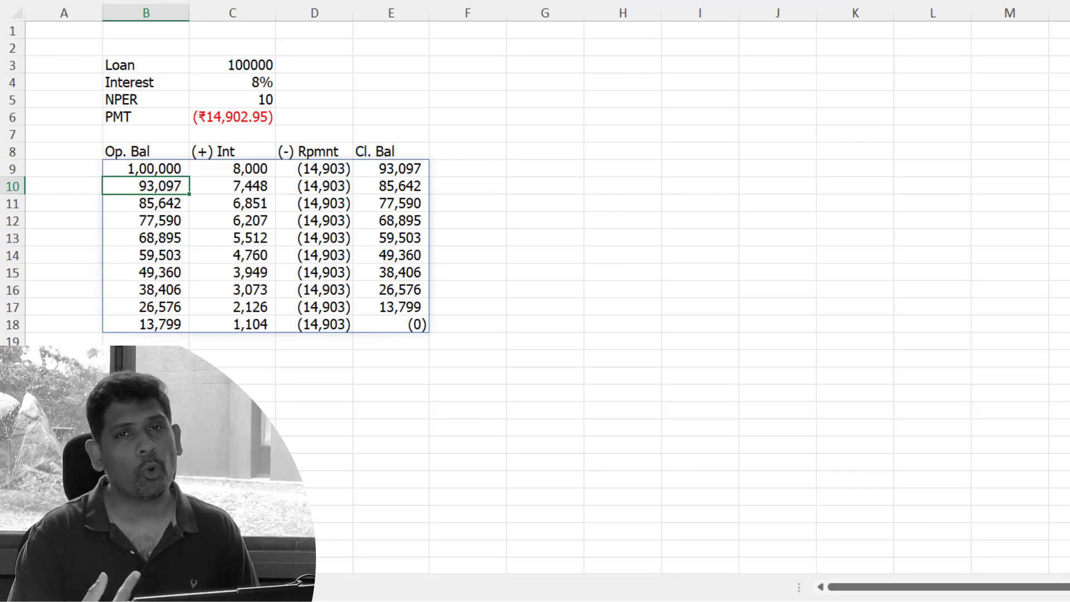
# Inspect B9's DbtAmortSch formula, then delete the schedule and restore it with undo
pyautogui.click(146, 169)
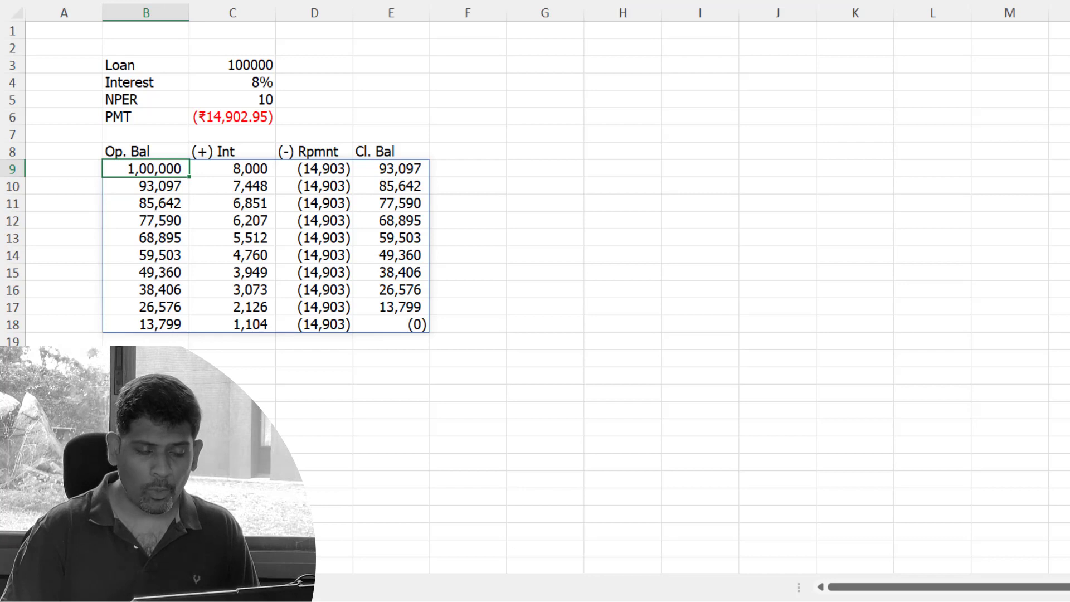
pyautogui.press('F2')
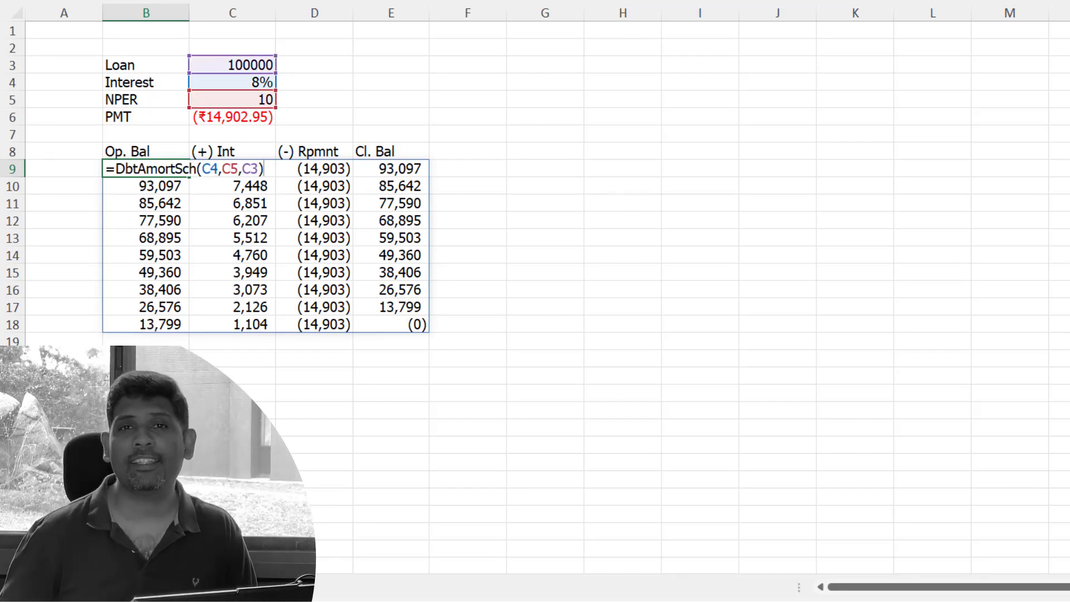
pyautogui.press('Escape')
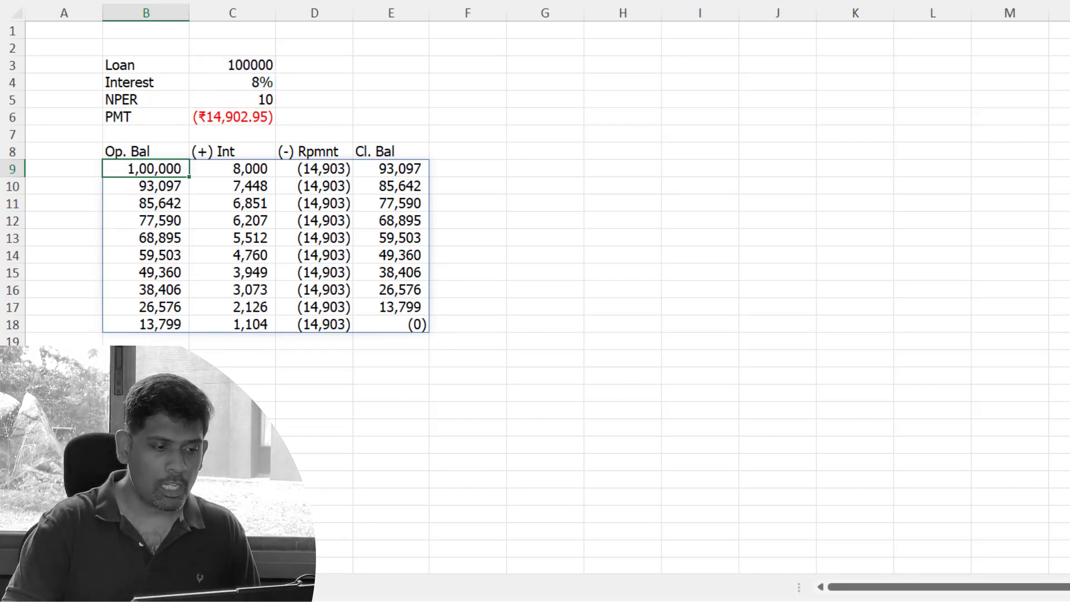
pyautogui.press('Delete')
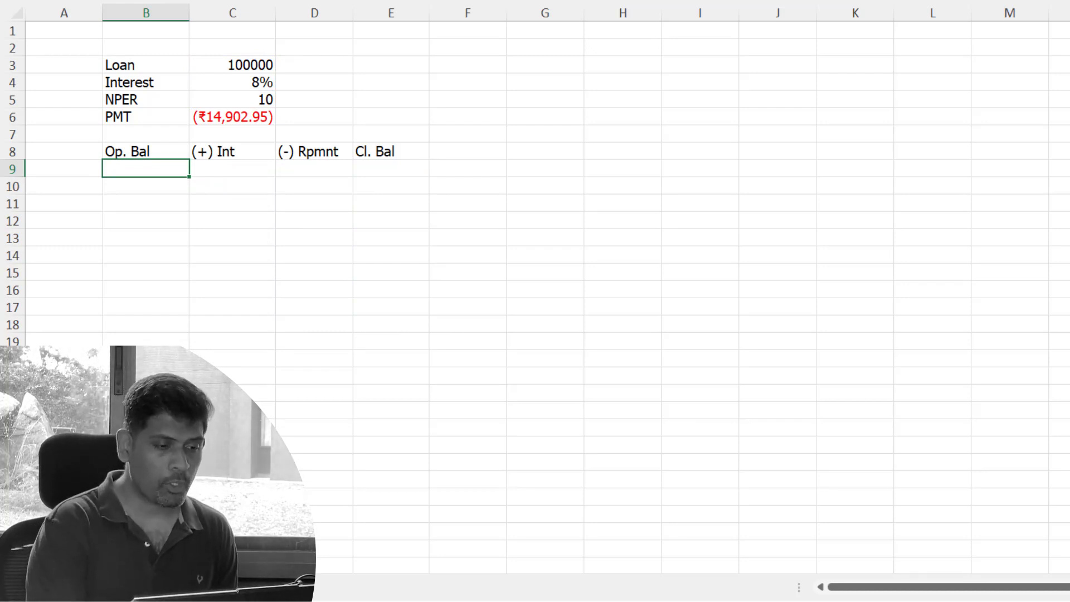
pyautogui.hotkey('ctrl', 'z')
# Check the spilled column ranges, then delete B9 to clear the whole schedule
pyautogui.hotkey('shift', 'Down')
pyautogui.hotkey('shift', 'Down')
pyautogui.hotkey('shift', 'Down')
pyautogui.hotkey('shift', 'Down')
pyautogui.hotkey('shift', 'Down')
pyautogui.hotkey('shift', 'Down')
pyautogui.hotkey('shift', 'Down')
pyautogui.hotkey('shift', 'Down')
pyautogui.hotkey('shift', 'Down')
pyautogui.hotkey('shift', 'Down')
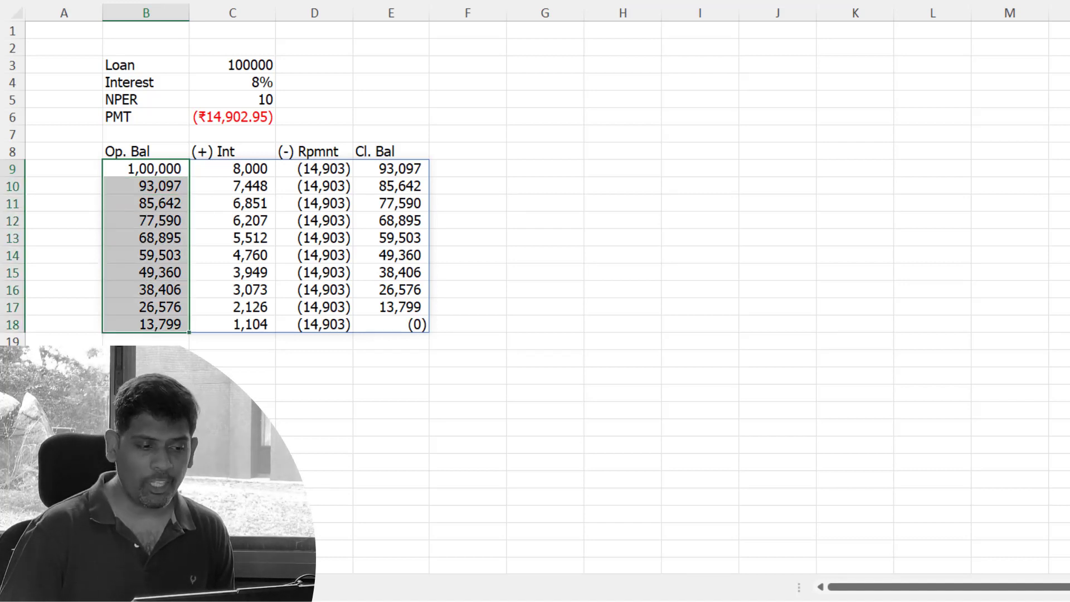
pyautogui.moveTo(312, 186); pyautogui.dragTo(320, 276)
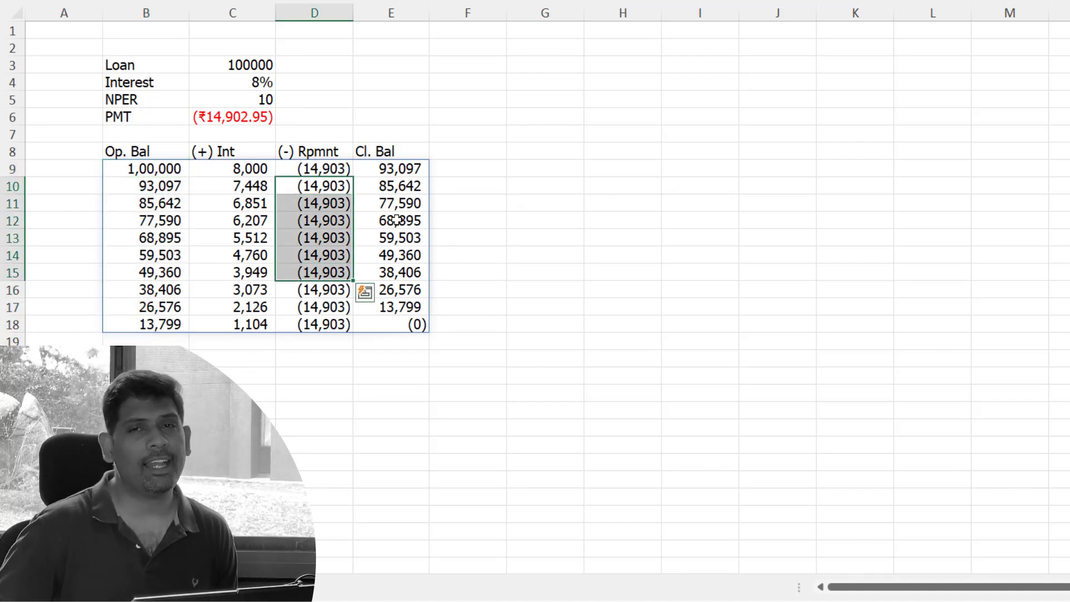
pyautogui.click(146, 168)
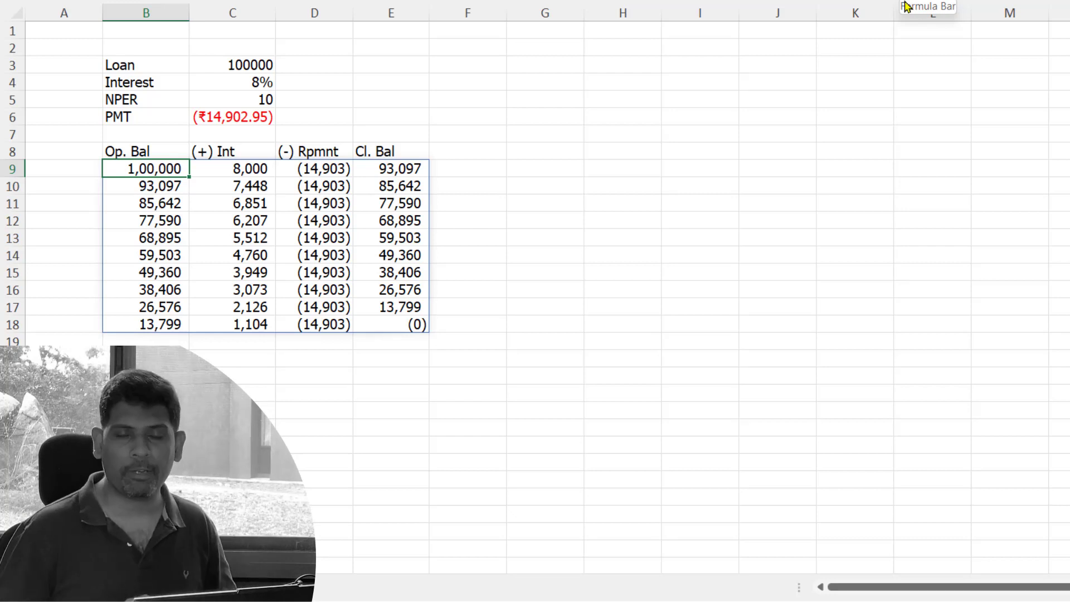
pyautogui.press('Delete')
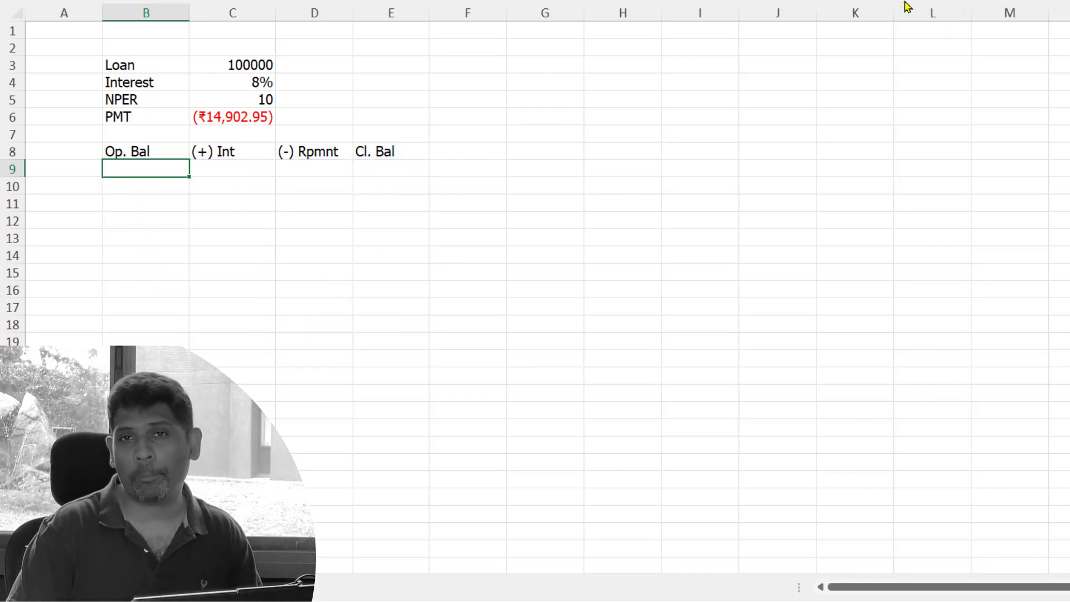
# Start an FV formula in B9 with C4 as the rate and a SEQUENCE for the periods
pyautogui.write('=')
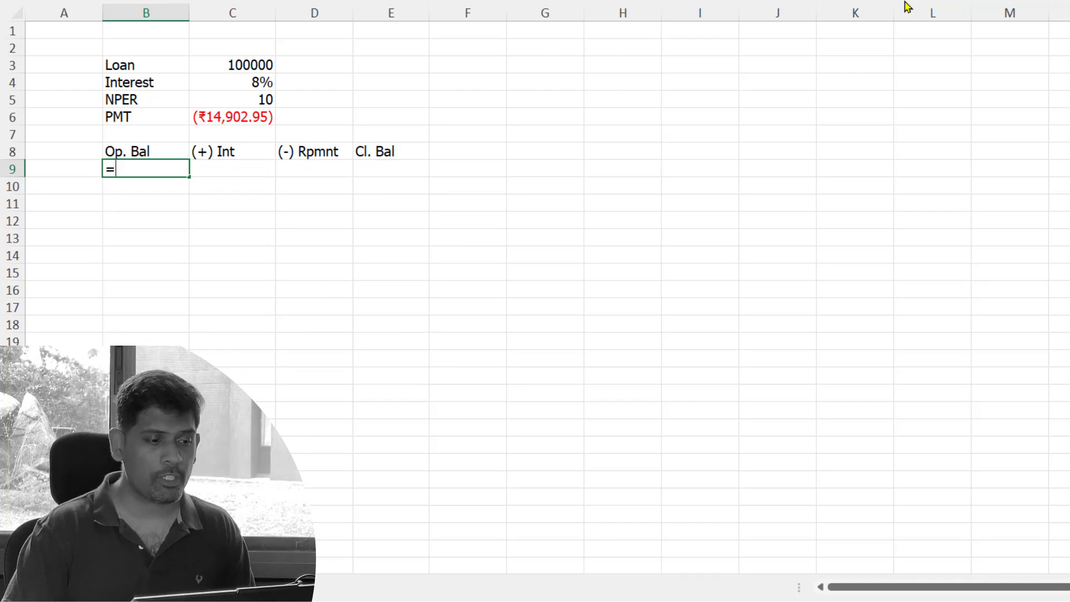
pyautogui.press('Escape')
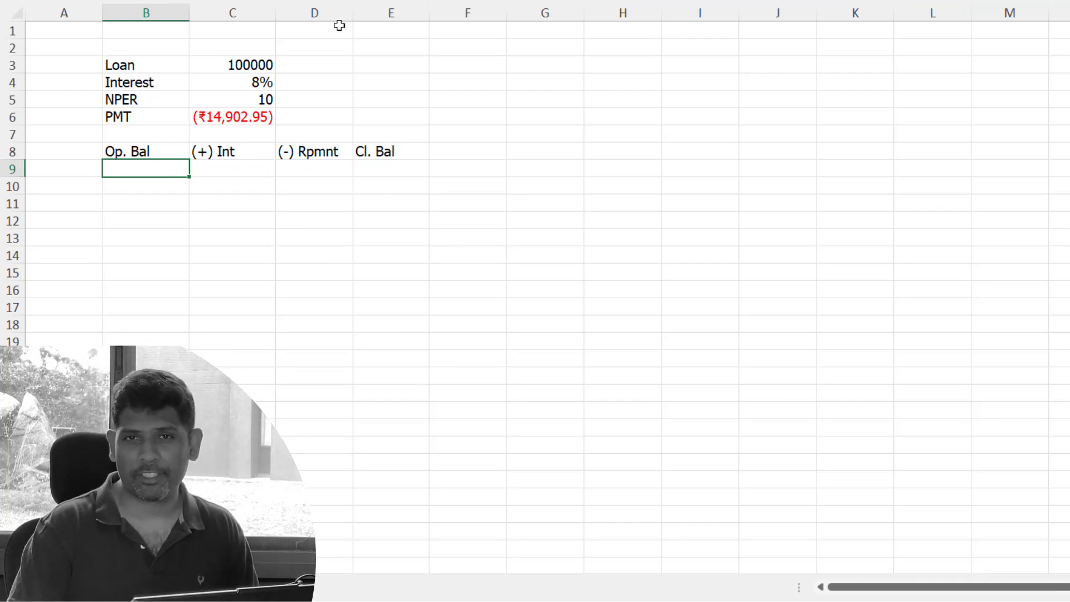
pyautogui.write('=FV(')
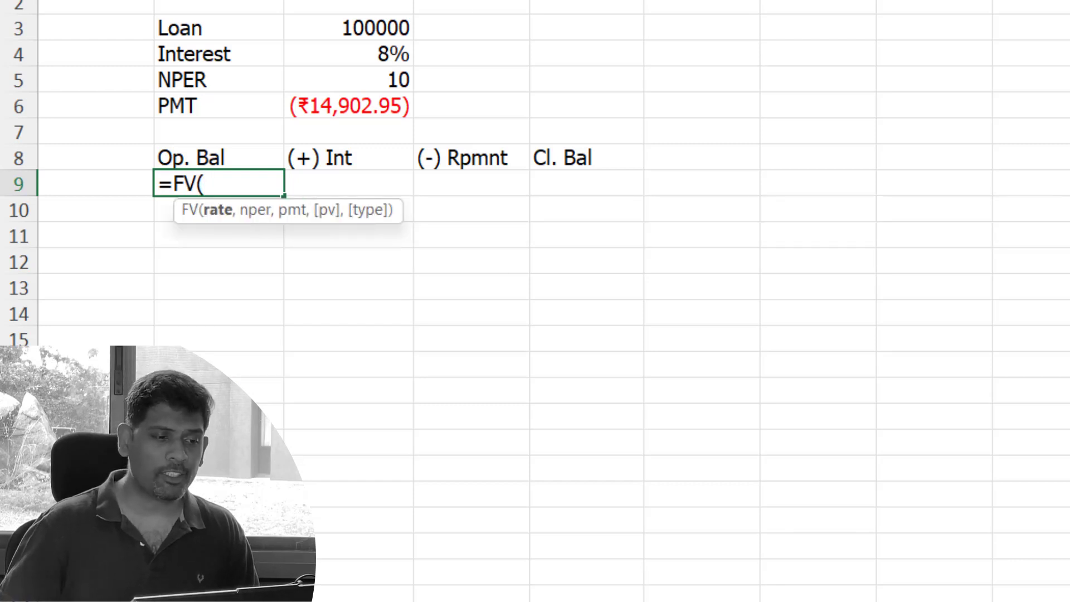
pyautogui.click(383, 51)
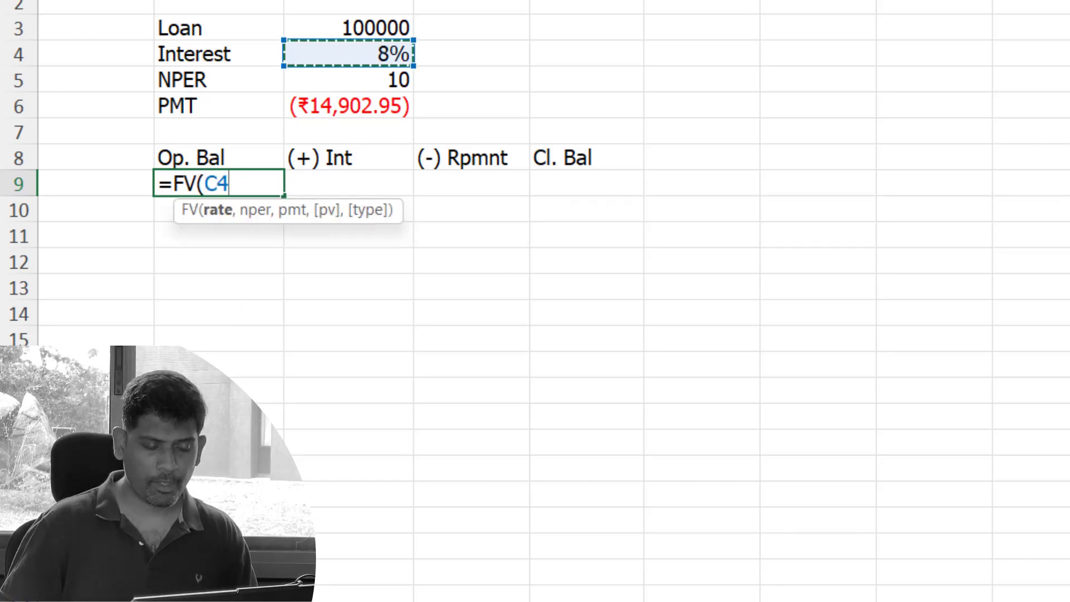
pyautogui.write(',')
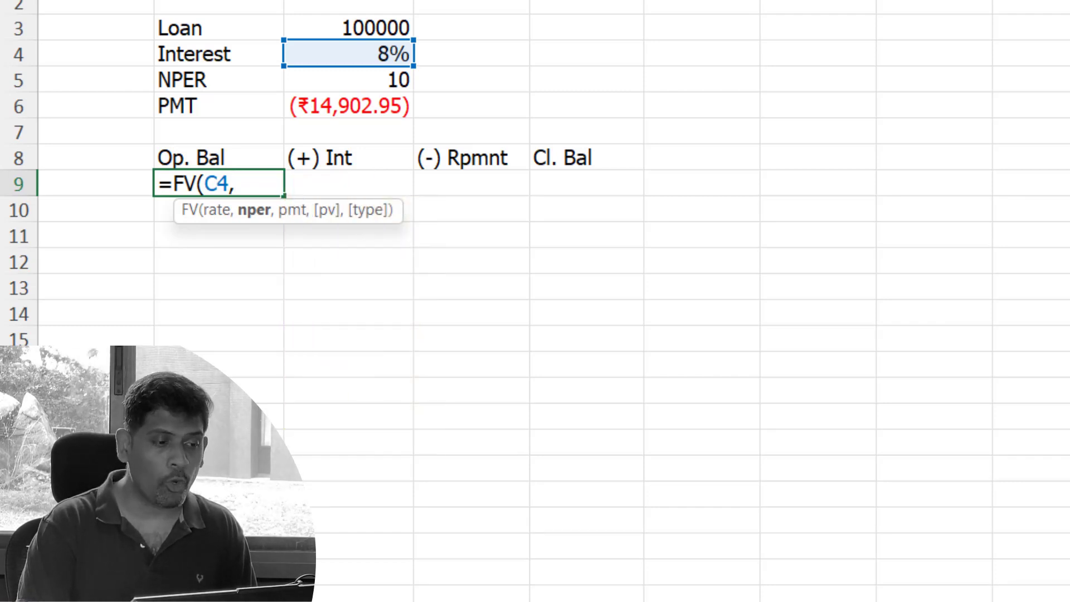
pyautogui.write('sequ')
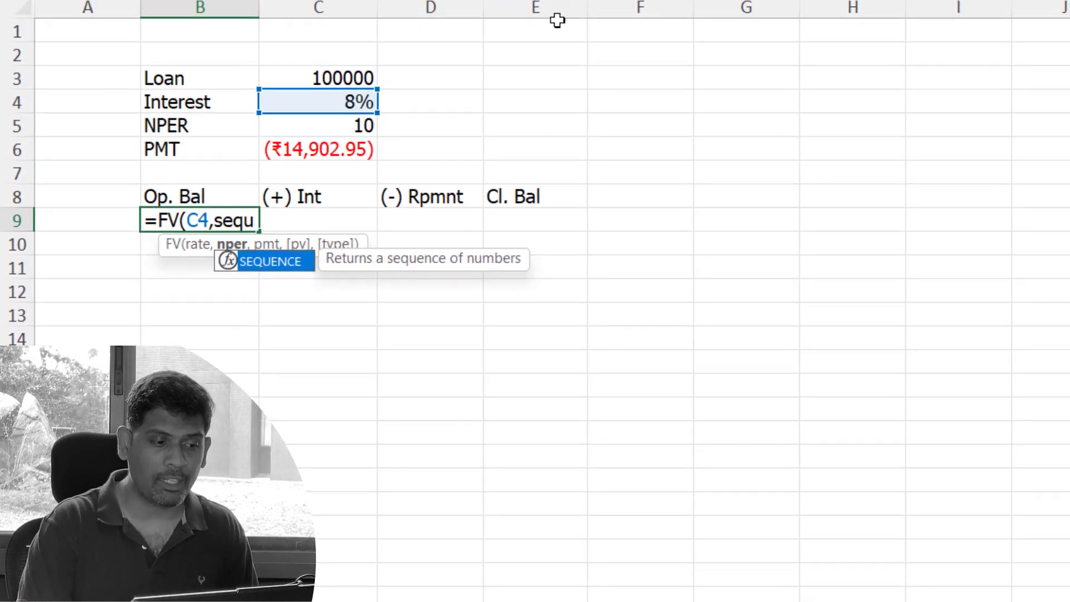
pyautogui.press('Tab')
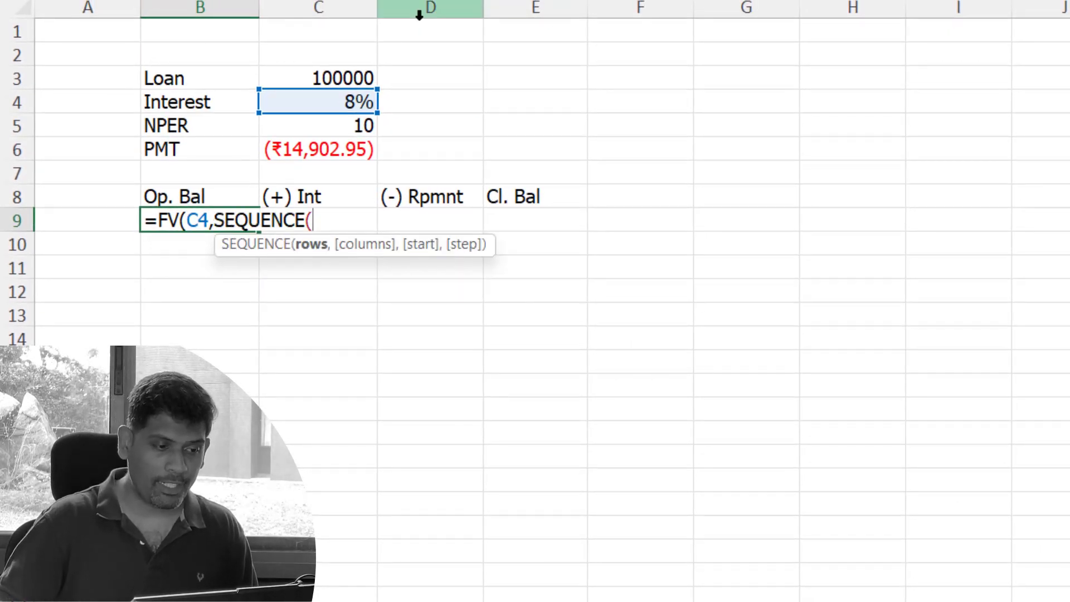
# Finish =FV(C4,SEQUENCE(C5,1,0),C6,C3) and enter it so opening balances spill down
pyautogui.click(363, 123)
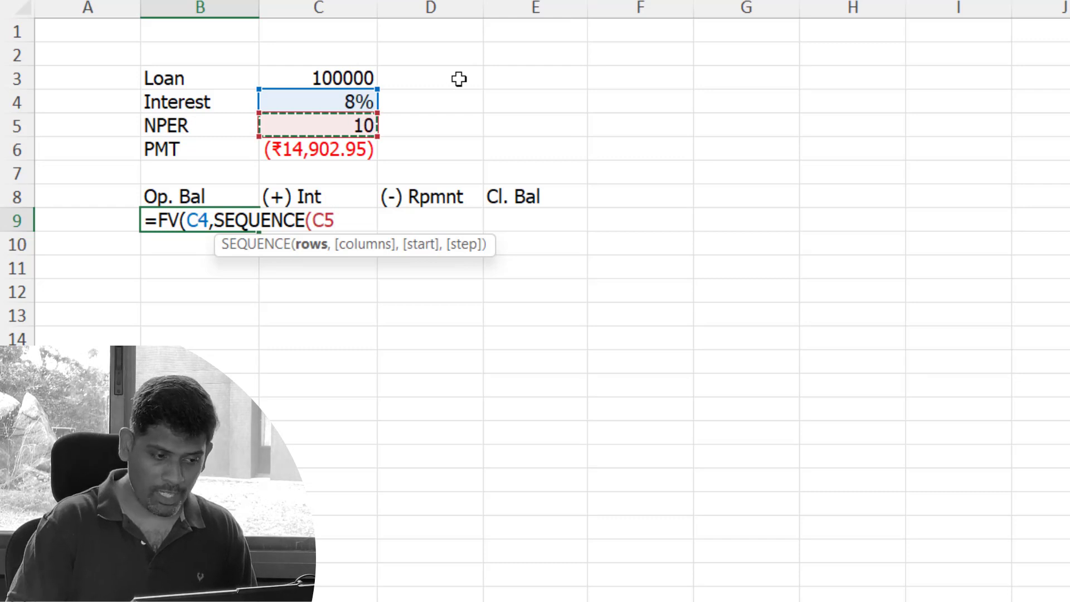
pyautogui.write(',1')
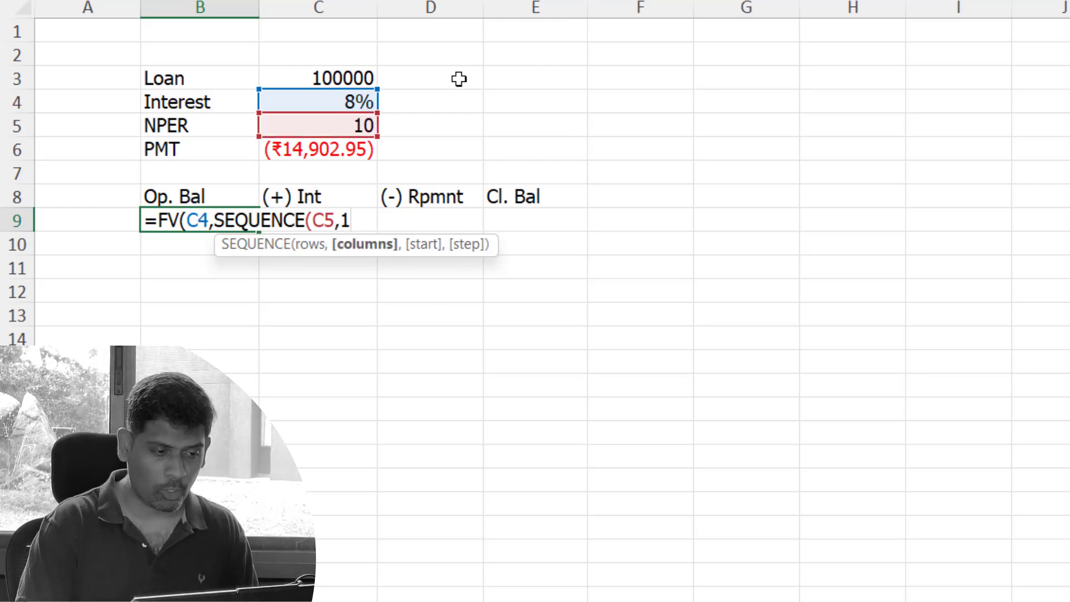
pyautogui.write(',0')
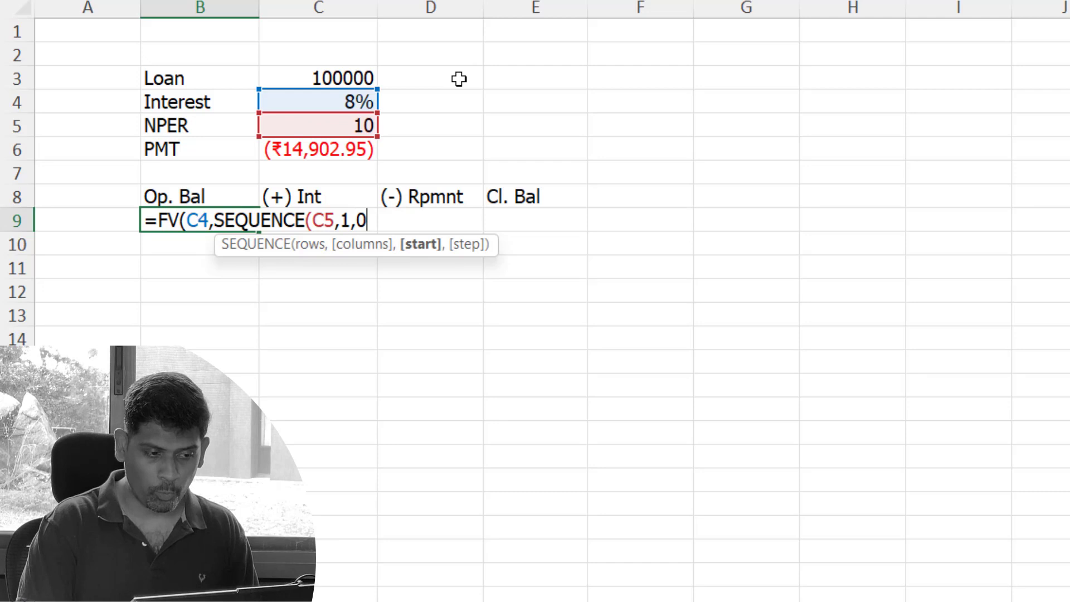
pyautogui.write(')')
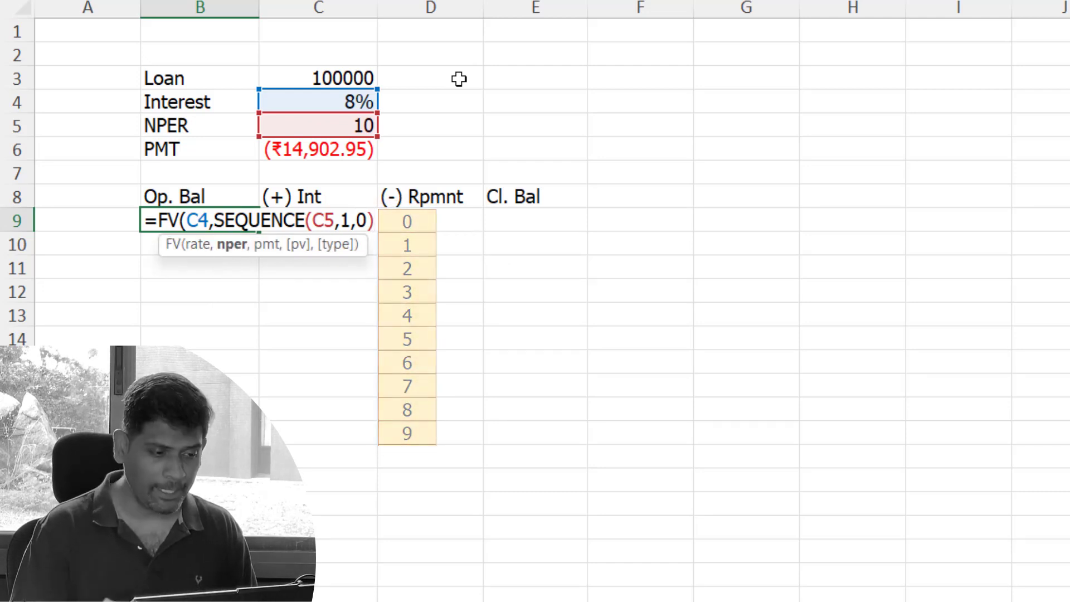
pyautogui.write(',')
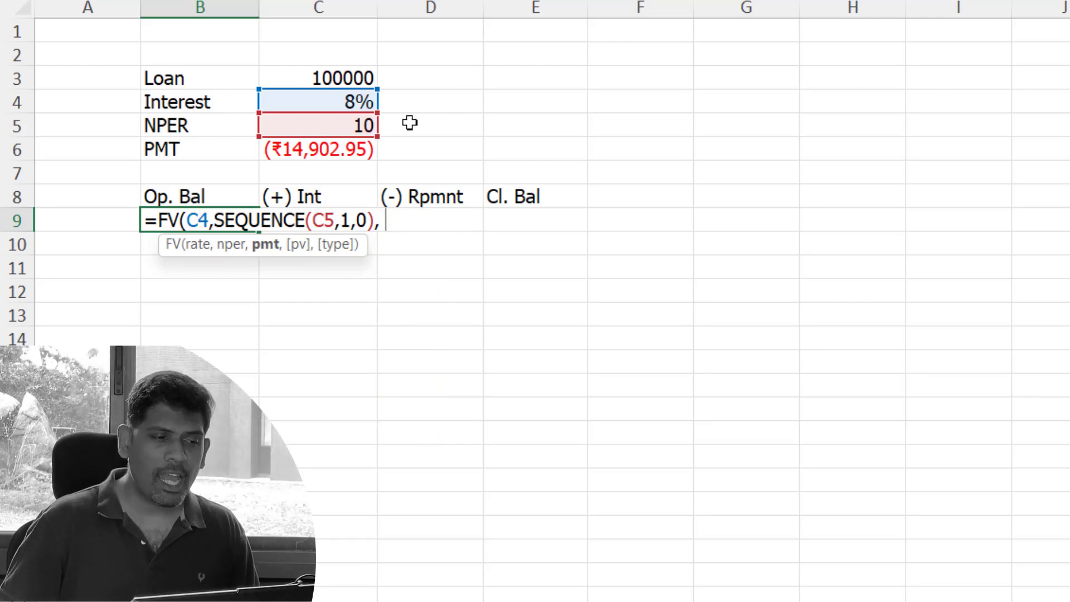
pyautogui.click(313, 149)
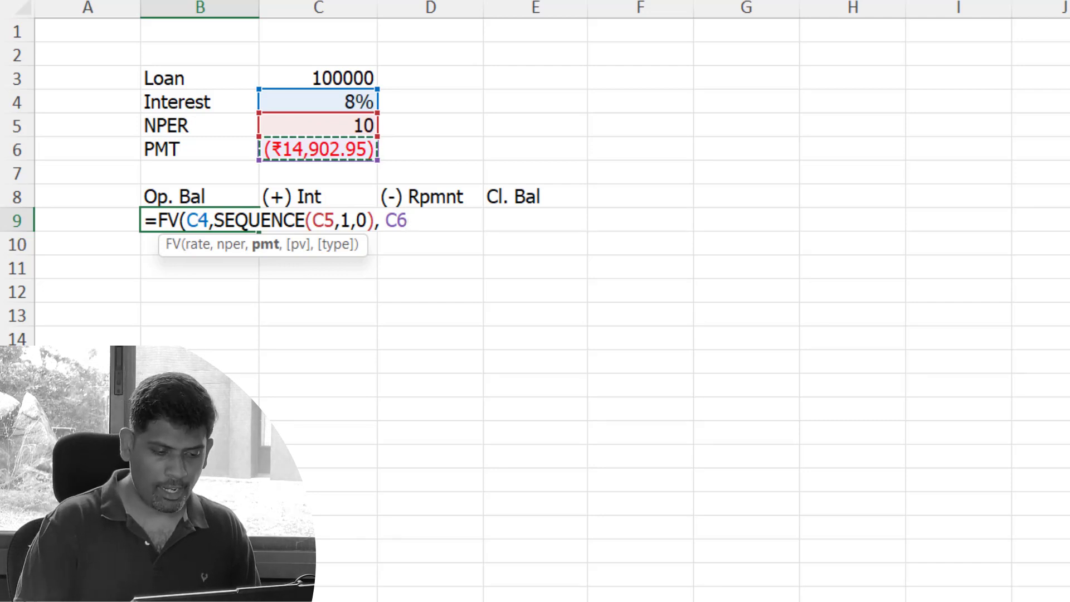
pyautogui.write(',')
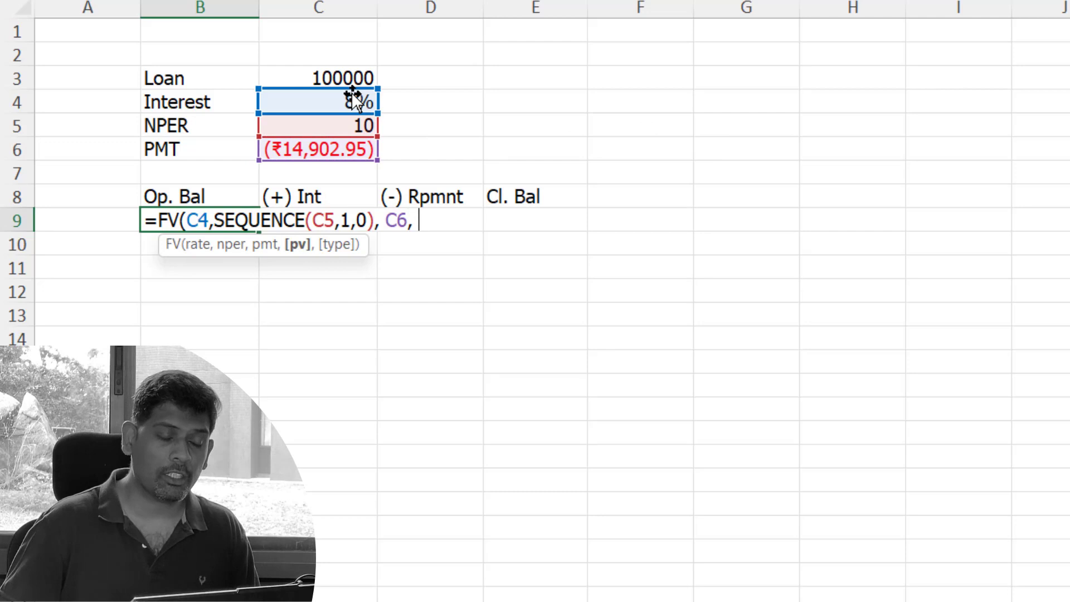
pyautogui.click(349, 77)
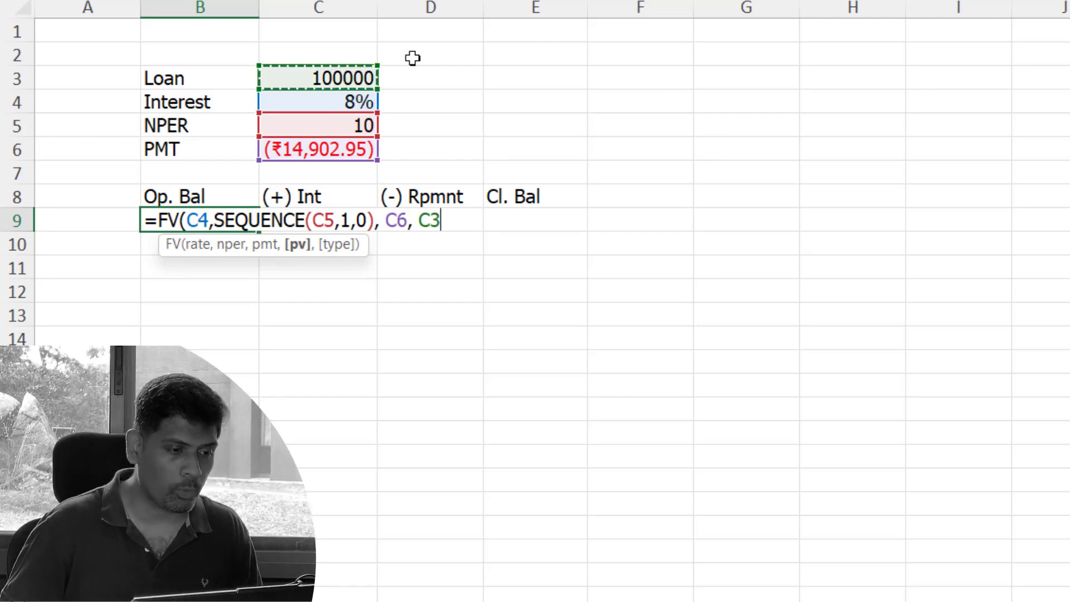
pyautogui.write(')')
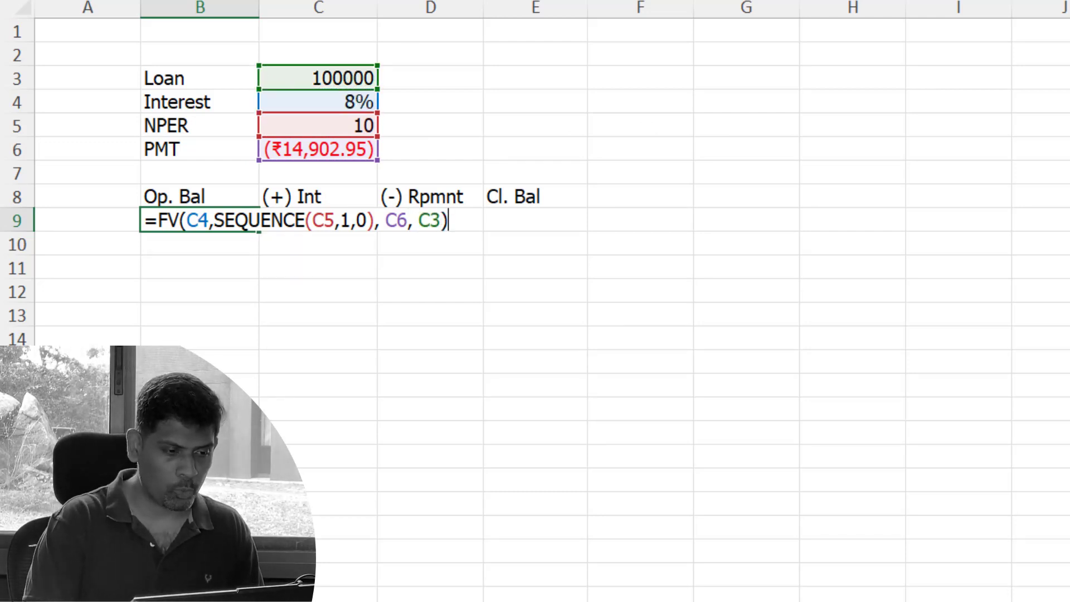
pyautogui.press('Return')
pyautogui.click(199, 219)
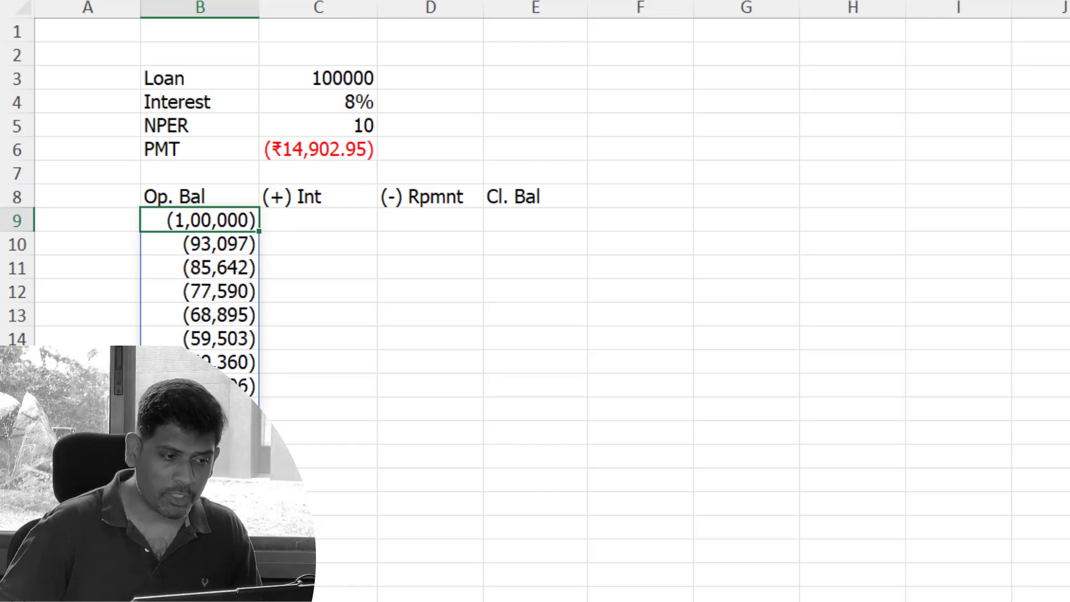
# Insert a minus before FV in B9 so the opening balances become positive
pyautogui.write('=FV(C4,')
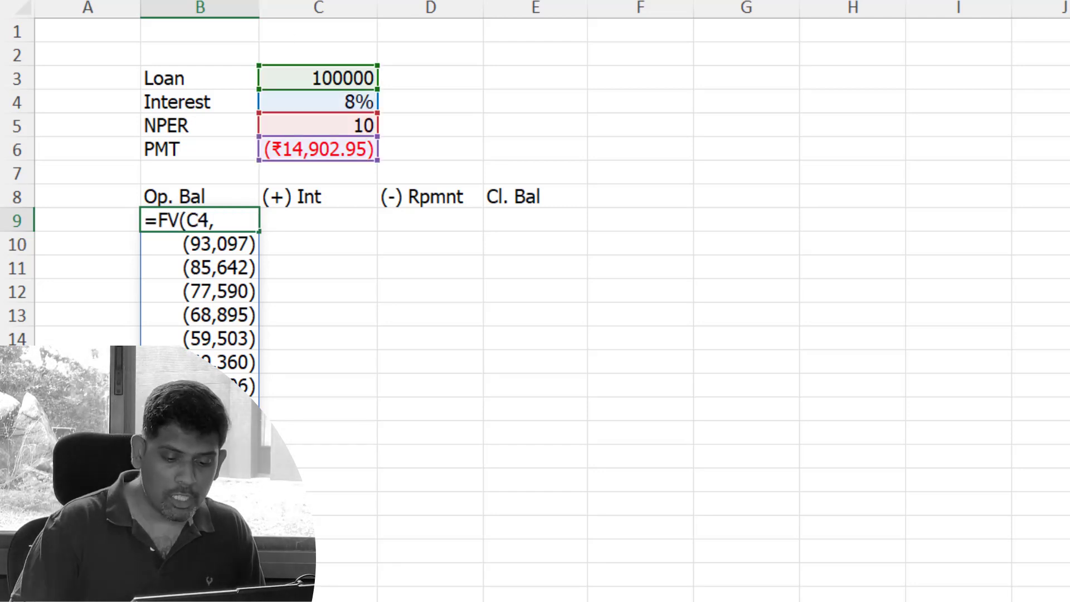
pyautogui.click(157, 220)
pyautogui.write('-')
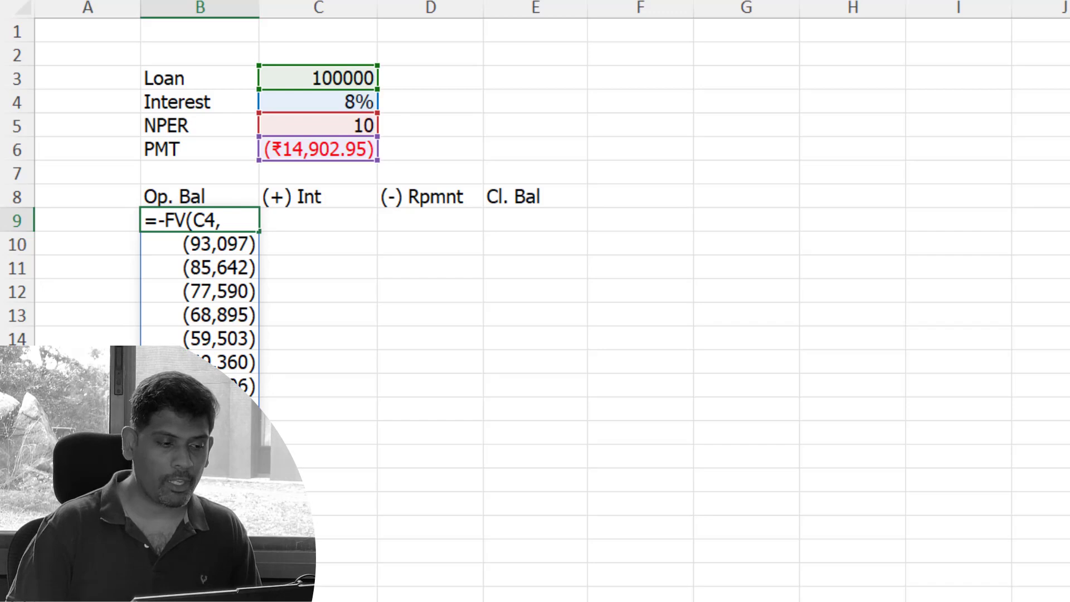
pyautogui.press('Return')
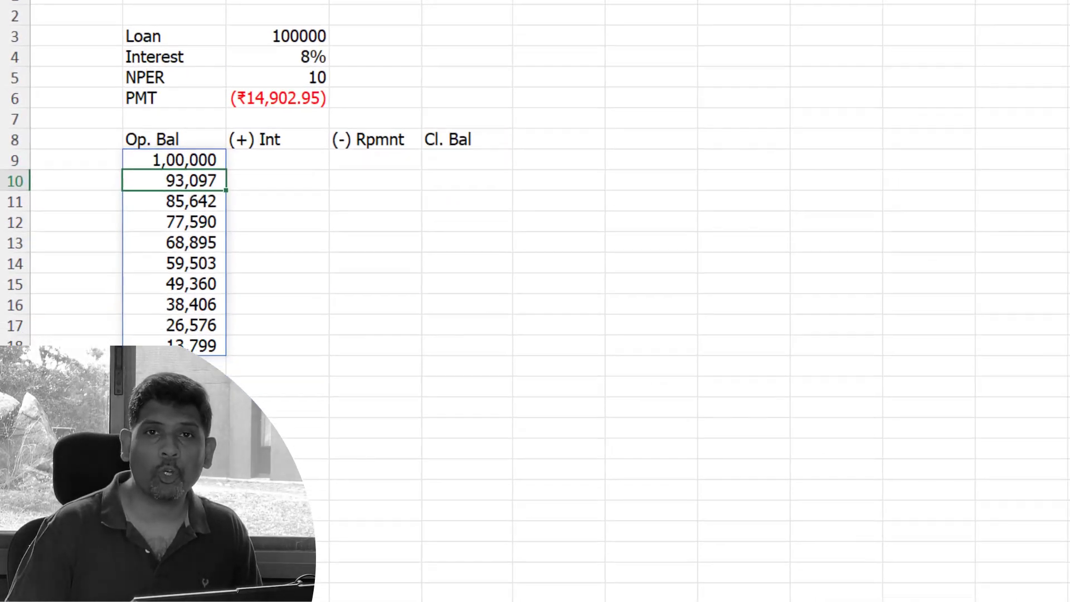
pyautogui.click(167, 142)
# Enter =B9#*C4 in C9 to spill each year's interest at the 8% rate
pyautogui.click(265, 143)
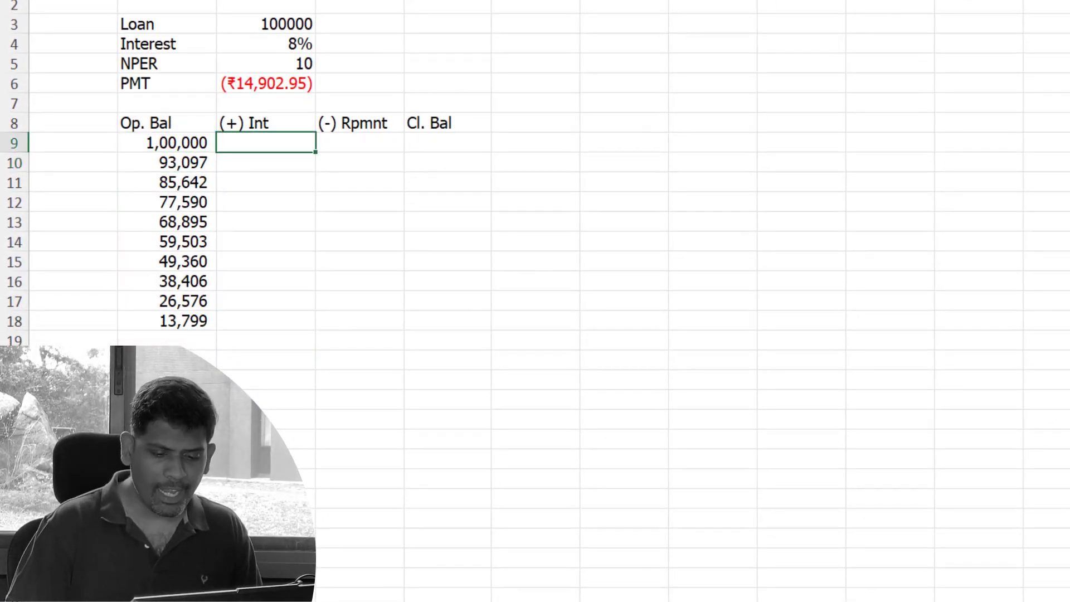
pyautogui.write('=')
pyautogui.click(167, 142)
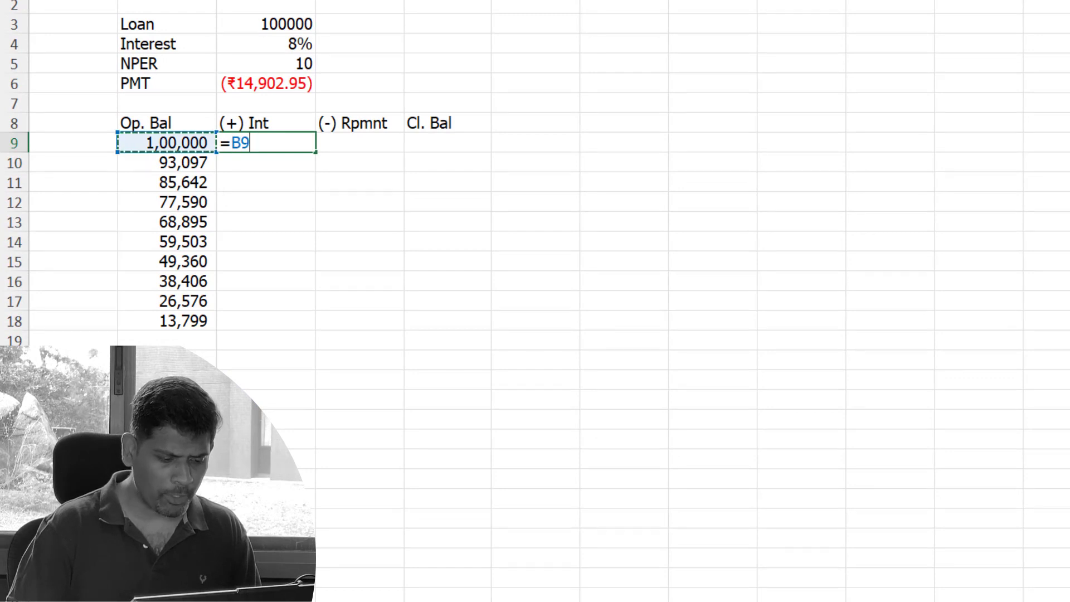
pyautogui.write('#*')
pyautogui.press('Up')
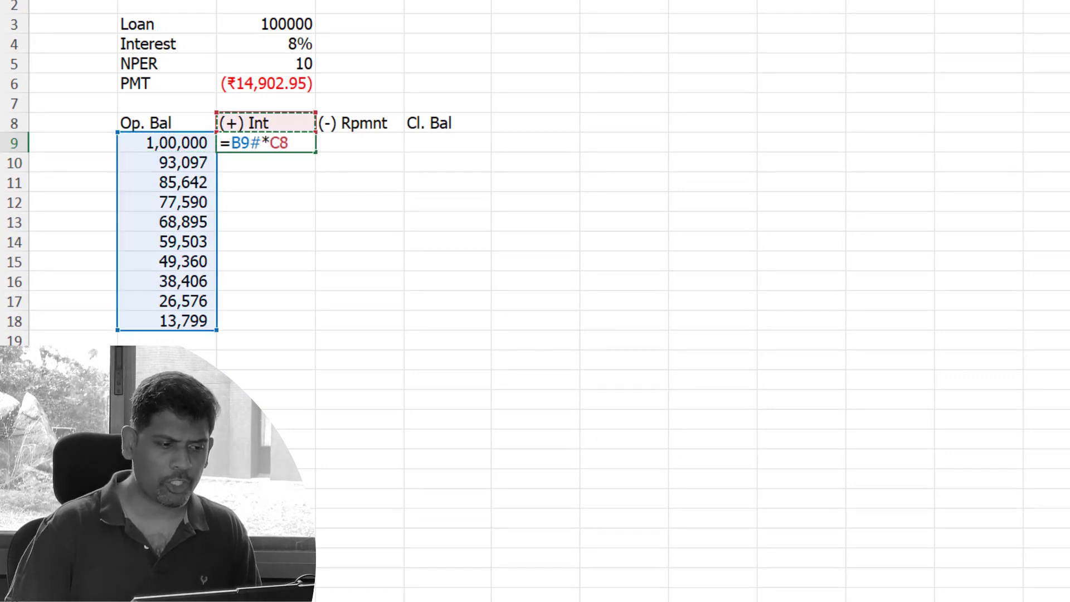
pyautogui.press('Up')
pyautogui.press('Up')
pyautogui.press('Up')
pyautogui.press('Up')
pyautogui.press('Return')
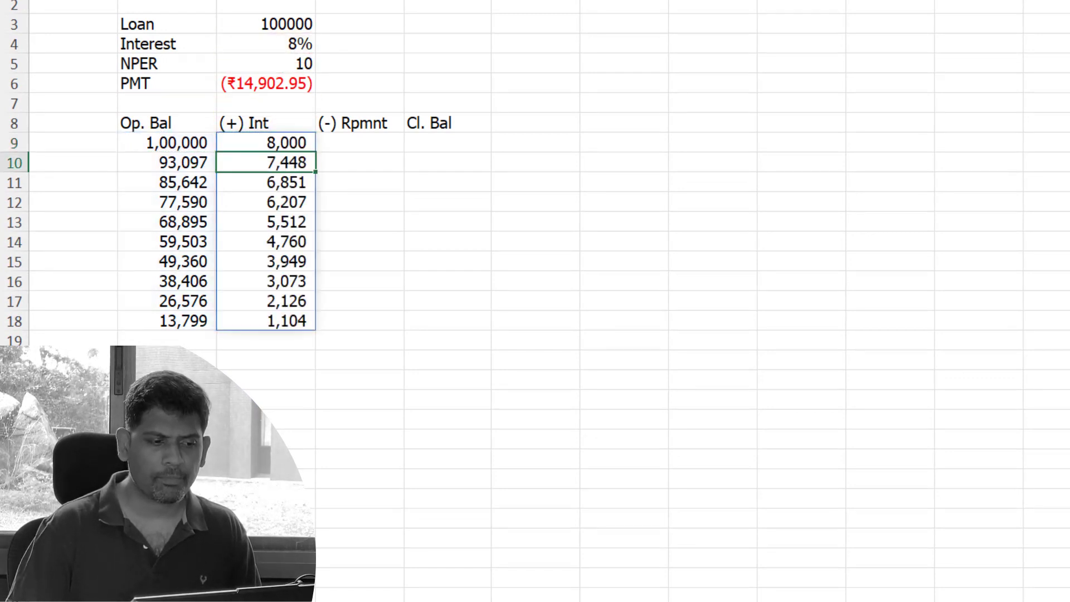
pyautogui.press('Up')
pyautogui.press('Right')
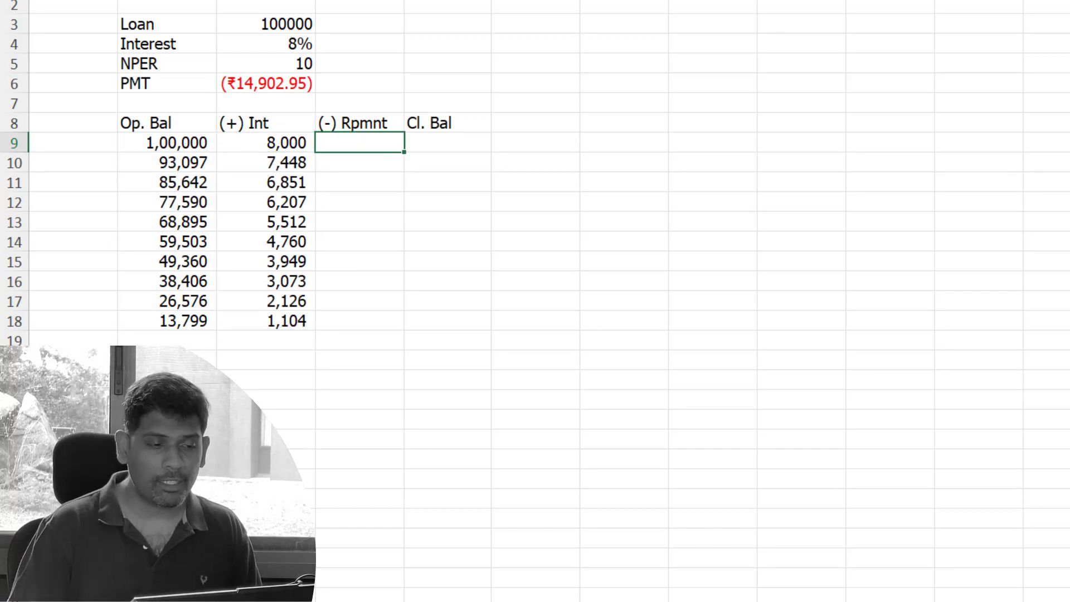
# Inspect the PMT formula in C6 without changing it
pyautogui.press('Up')
pyautogui.press('Up')
pyautogui.press('Up')
pyautogui.press('Left')
pyautogui.press('F2')
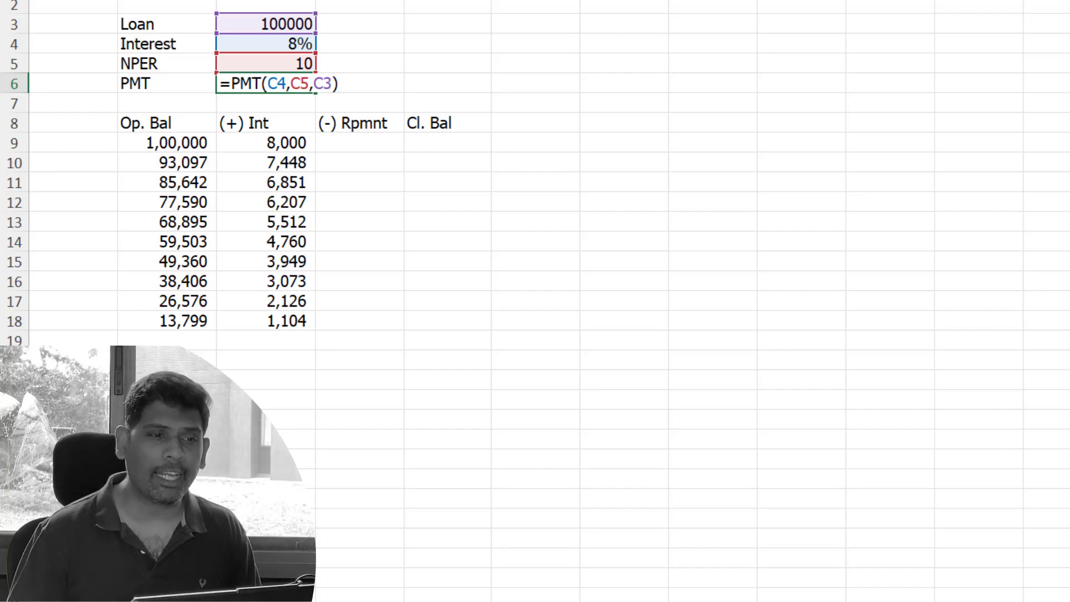
pyautogui.hotkey('ctrl', 'Return')
pyautogui.press('Down')
pyautogui.press('Down')
pyautogui.press('Down')
pyautogui.press('Right')
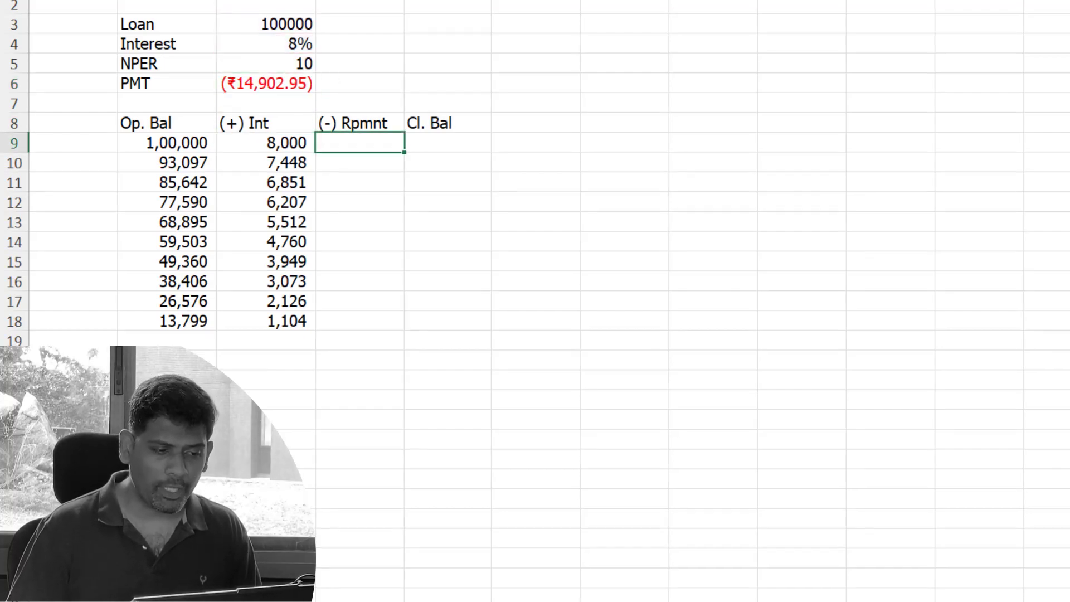
# Enter =SEQUENCE(C5,1,C6,0) in D9 to spill the (14,903) repayment for every period
pyautogui.write('=Seque')
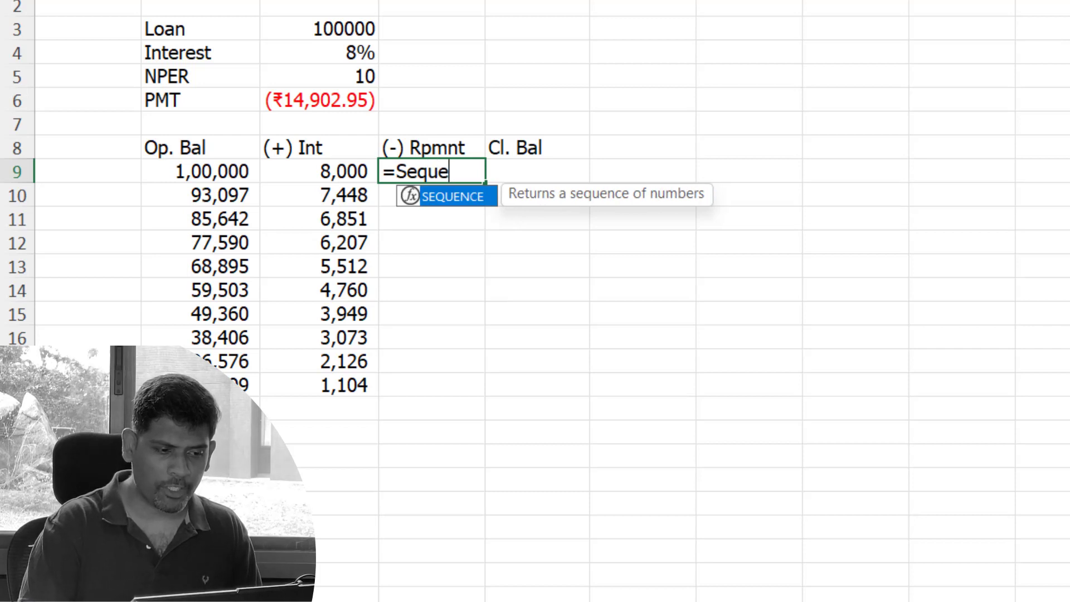
pyautogui.press('Tab')
pyautogui.press('Up')
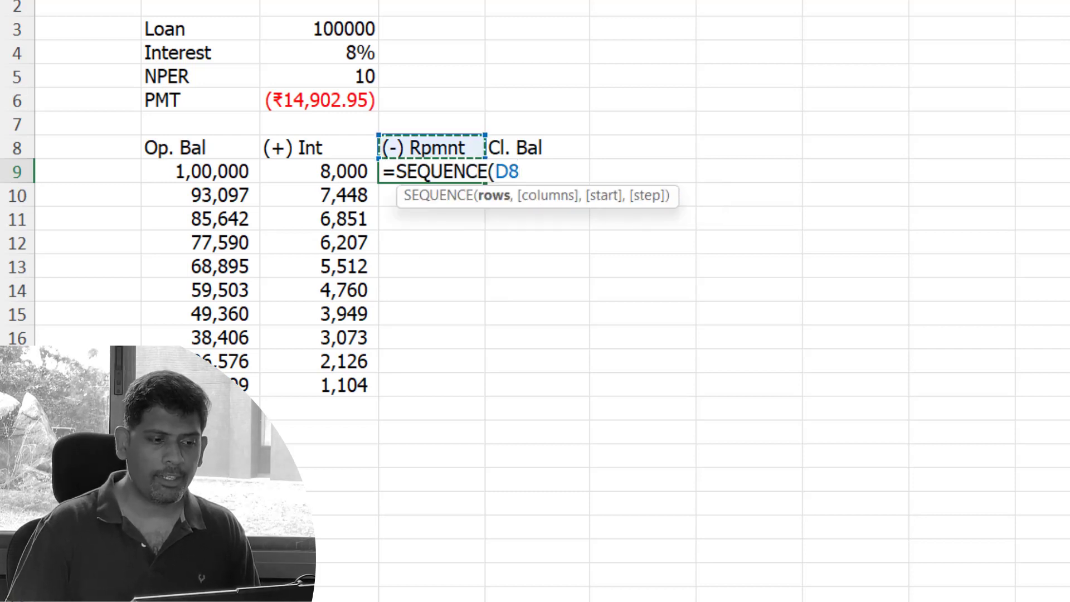
pyautogui.press('Left')
pyautogui.press('Up')
pyautogui.press('Up')
pyautogui.press('Up')
pyautogui.write(',1')
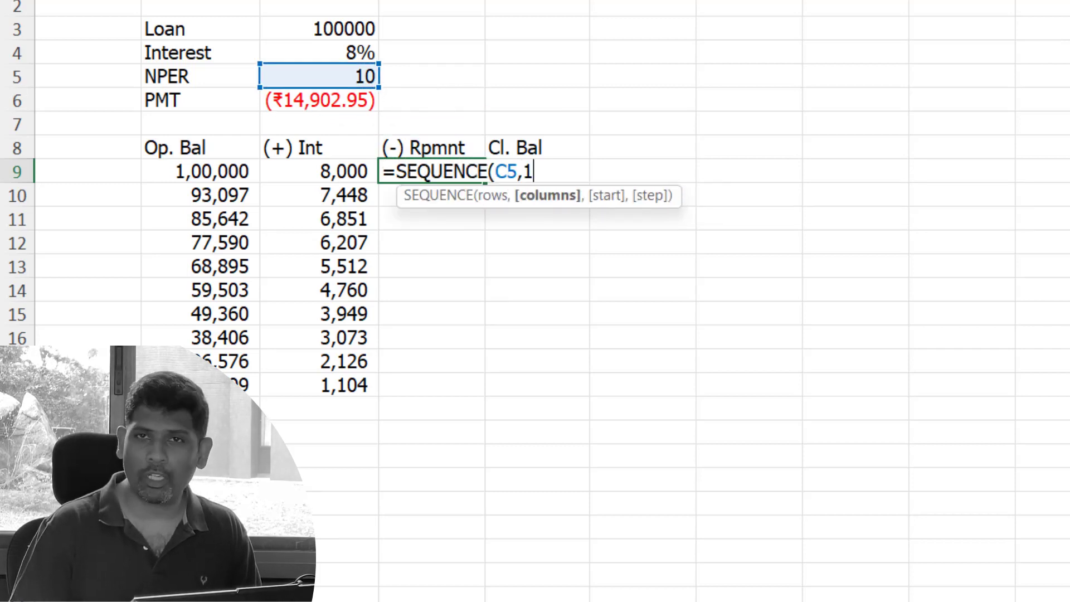
pyautogui.write(',')
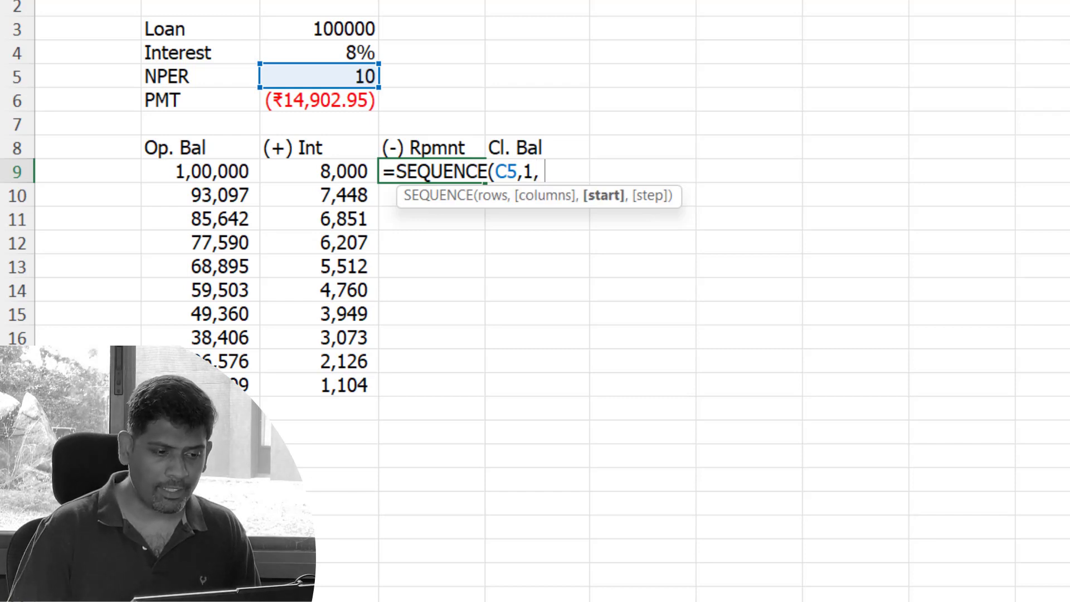
pyautogui.press('Up')
pyautogui.press('Left')
pyautogui.press('Up')
pyautogui.press('Up')
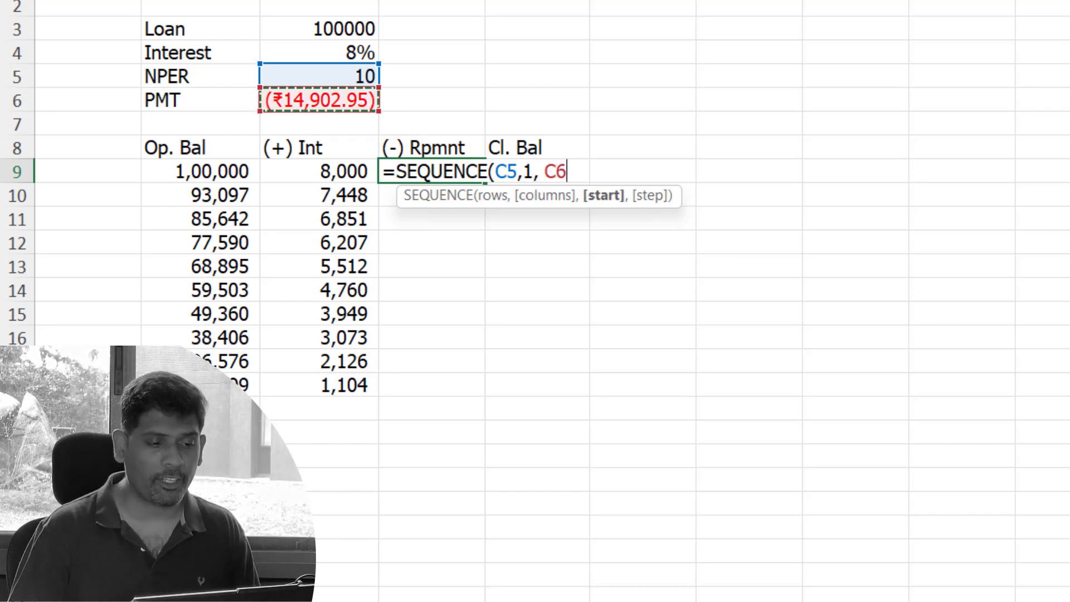
pyautogui.write(',')
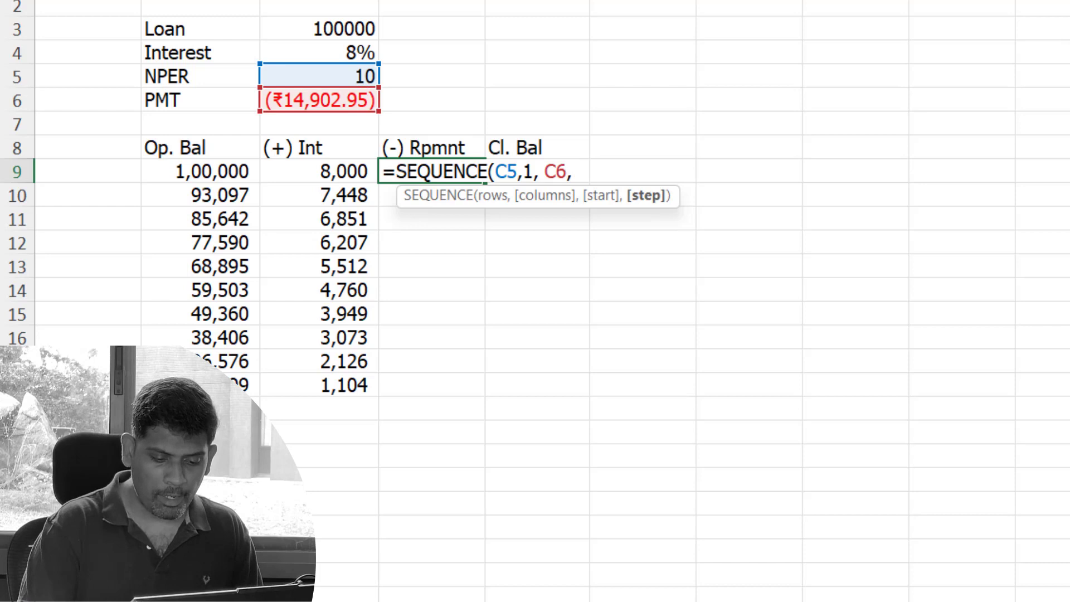
pyautogui.write(' 0')
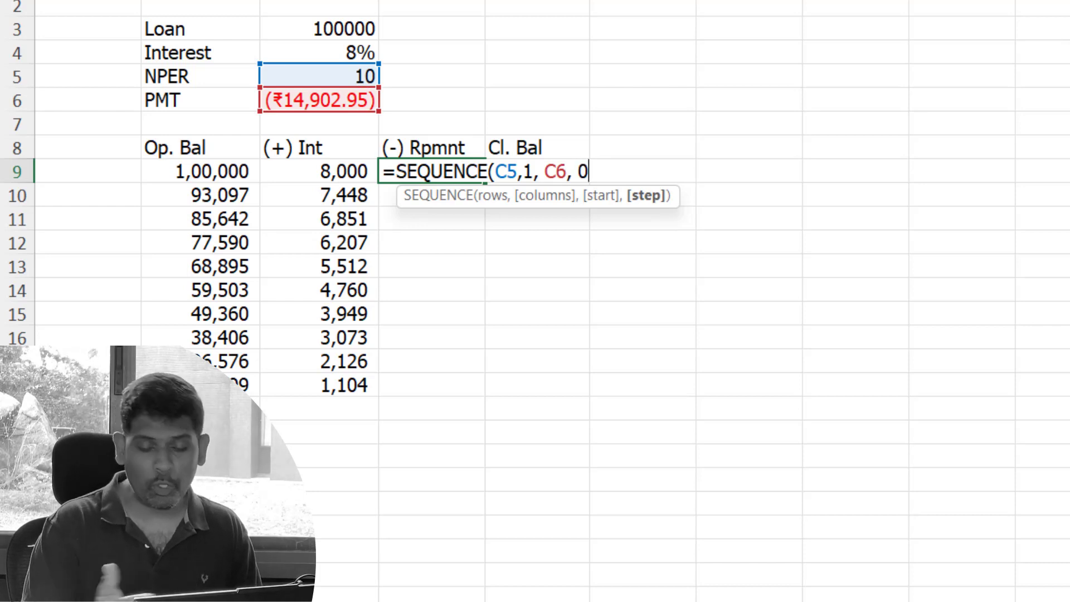
pyautogui.write(')')
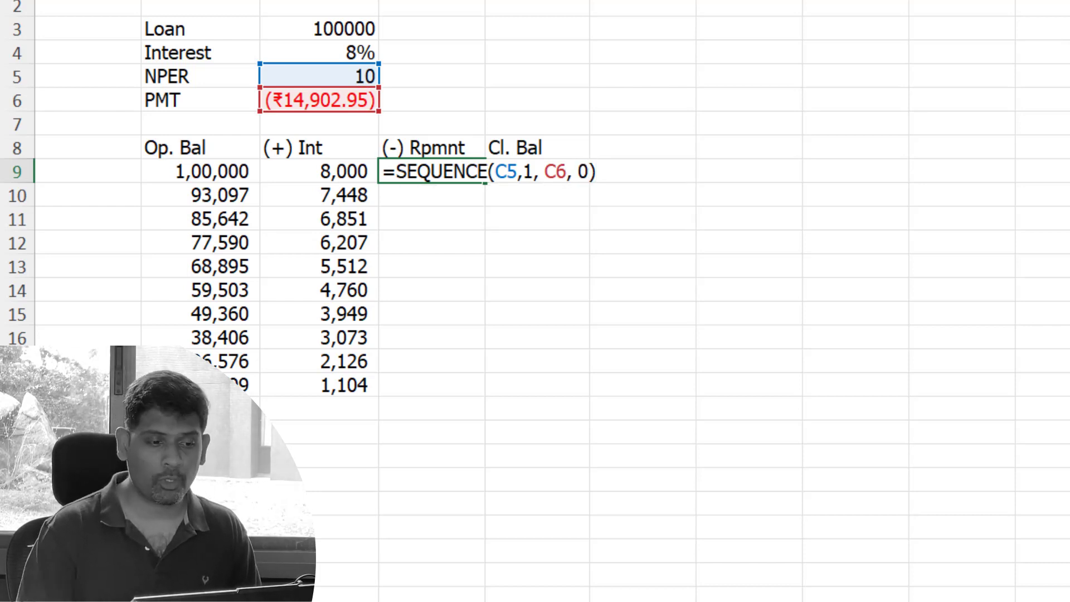
pyautogui.hotkey('ctrl', 'Return')
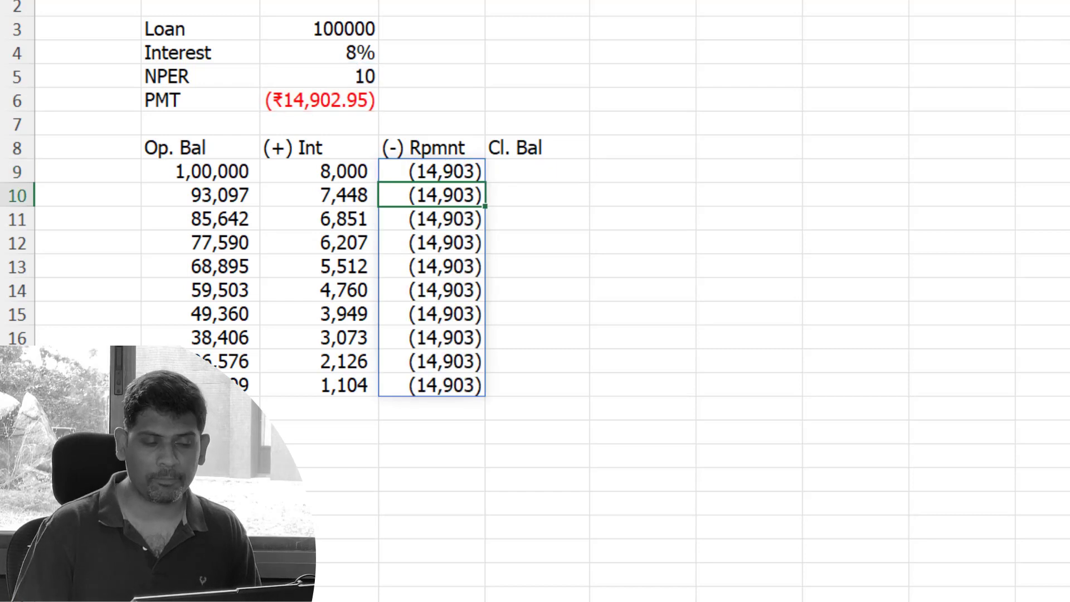
# Enter =B9#+C9#+D9# in E9 so closing balances spill from 93,097 down to zero
pyautogui.click(536, 170)
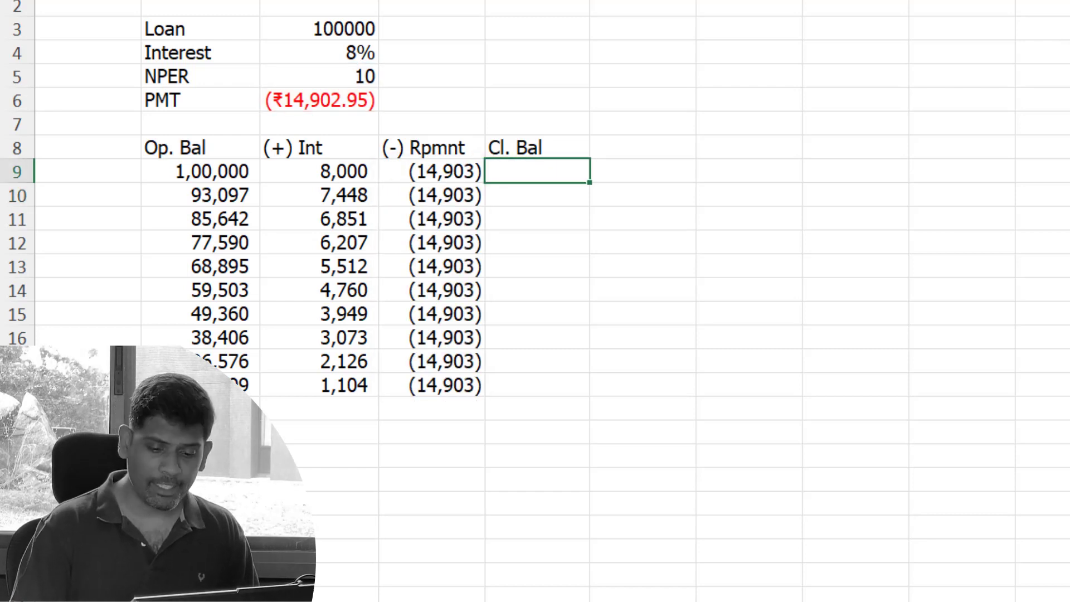
pyautogui.write('=')
pyautogui.press('Left')
pyautogui.press('Left')
pyautogui.press('Left')
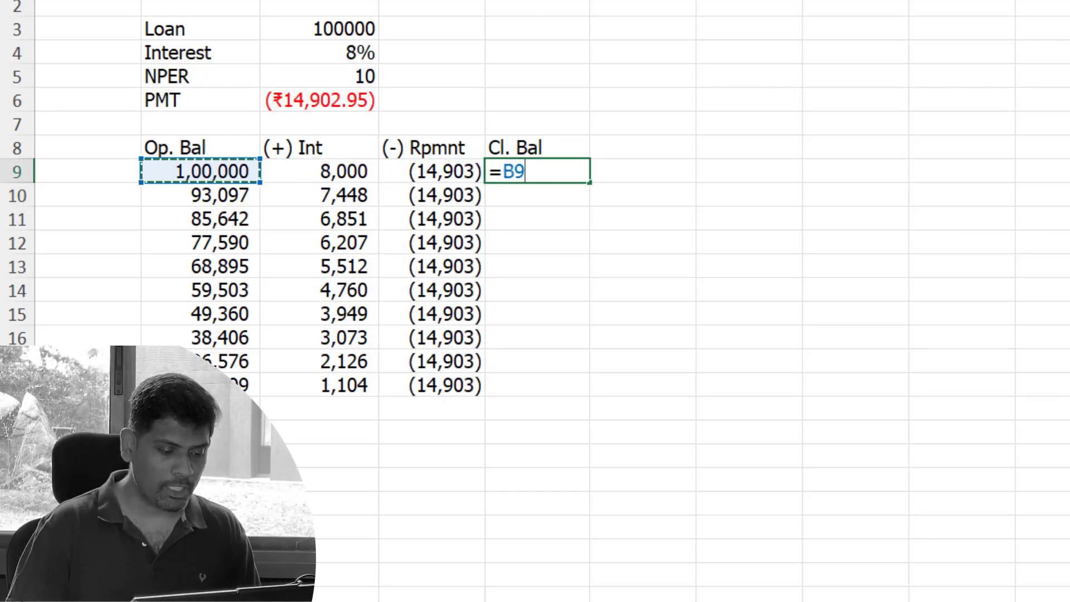
pyautogui.write('#+')
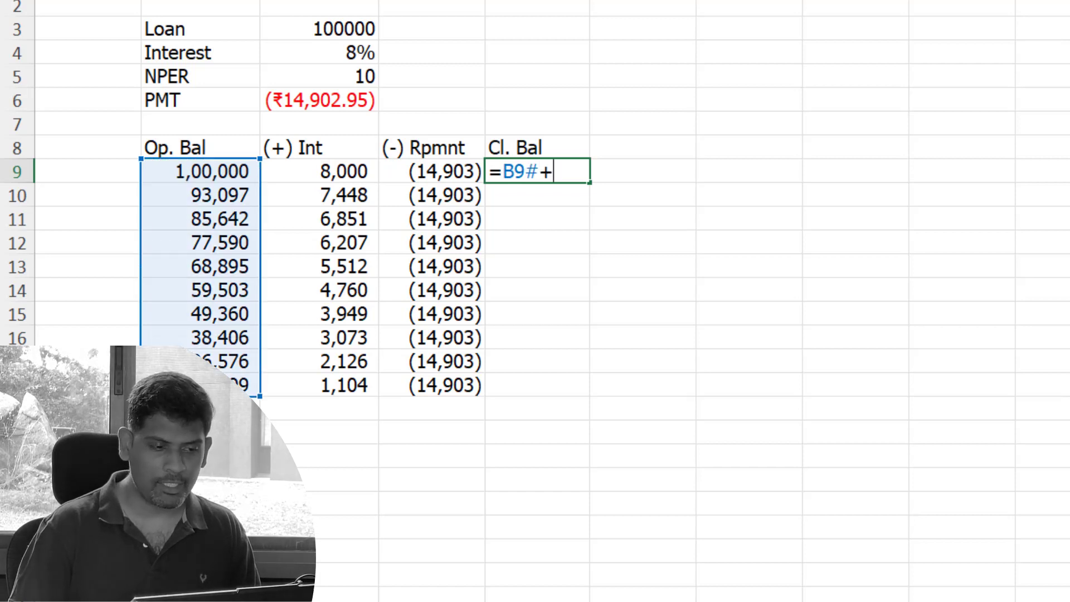
pyautogui.press('Left')
pyautogui.press('Left')
pyautogui.write('#')
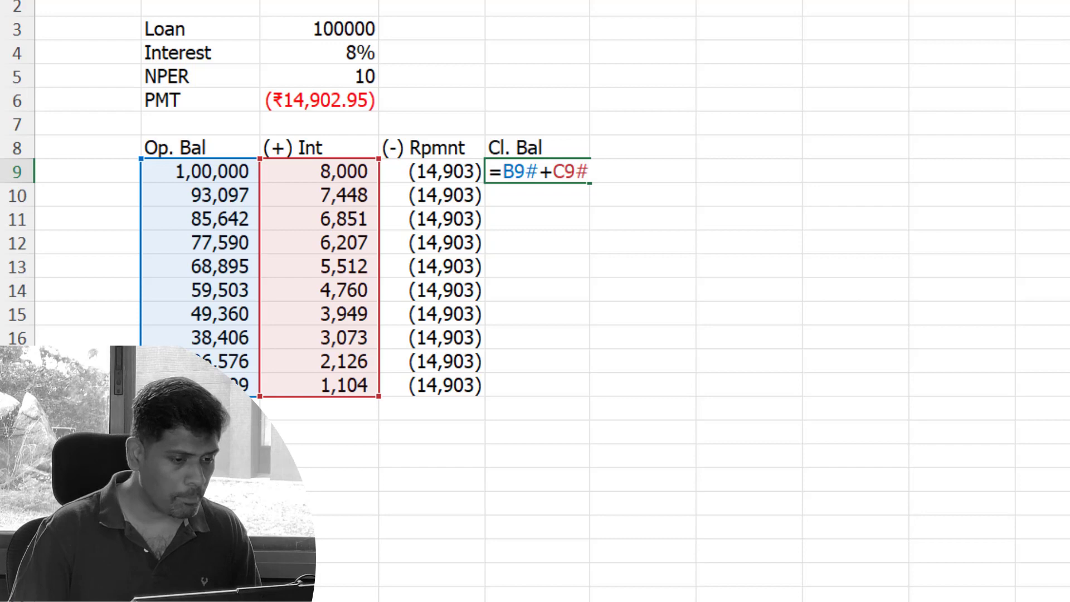
pyautogui.write('+')
pyautogui.press('Left')
pyautogui.write('#')
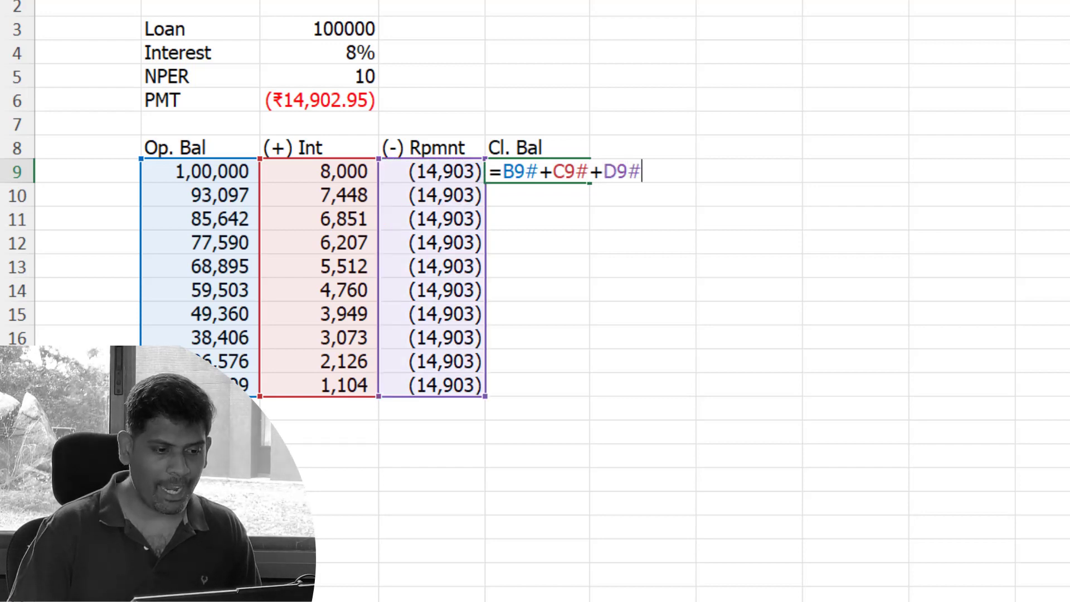
pyautogui.press('Return')
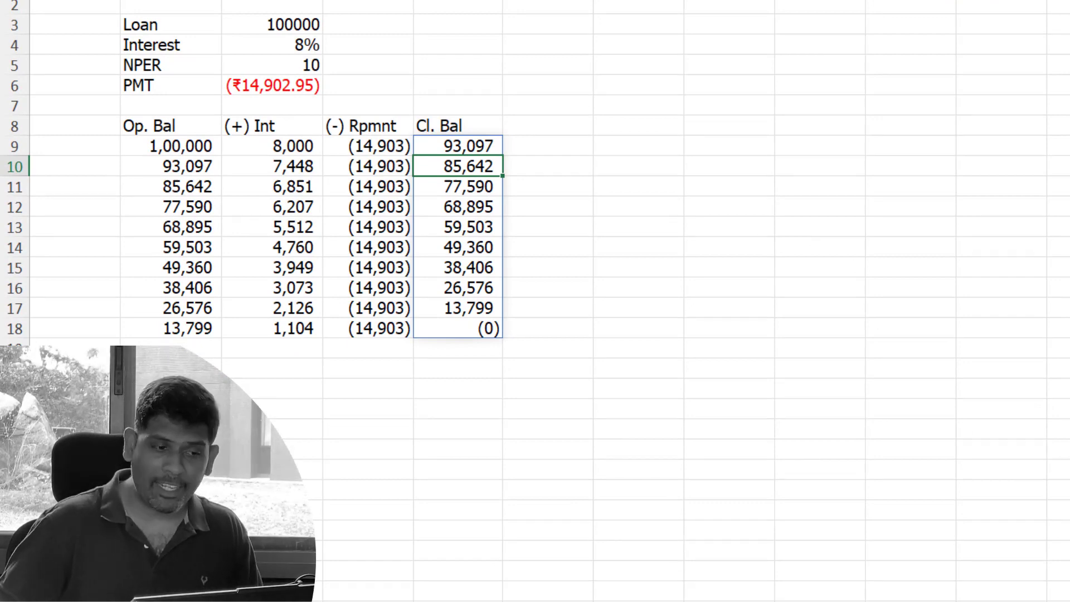
# Change NPER in C5 to 15 so the schedule extends to 15 periods
pyautogui.click(256, 64)
pyautogui.write('15')
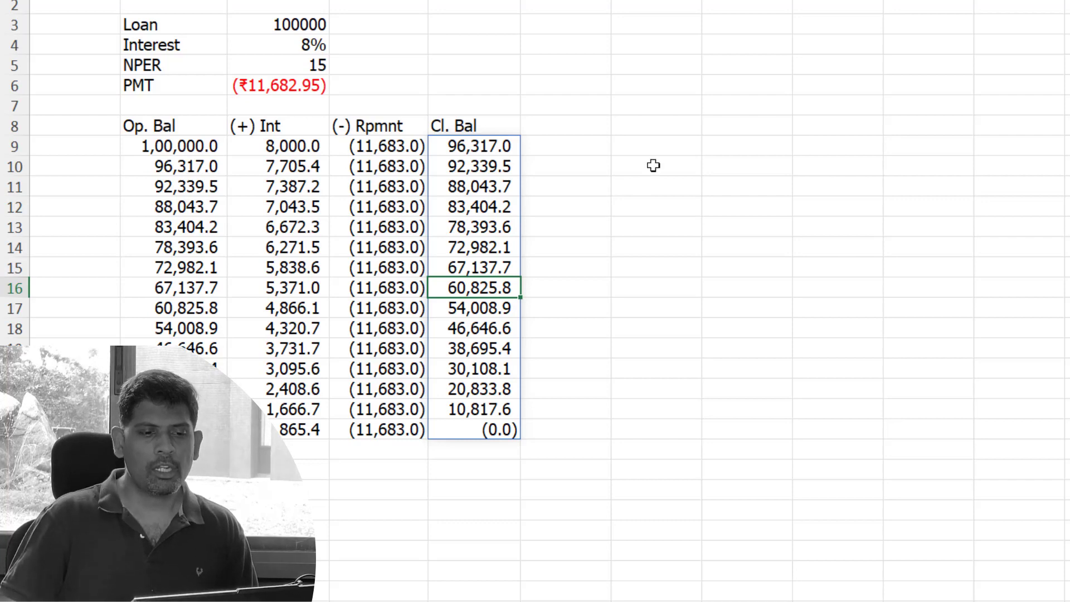
# Start =LAMBDA(Rate, Nper, PV, in a blank cell and begin a Let on a new line
pyautogui.click(655, 147)
pyautogui.write('=')
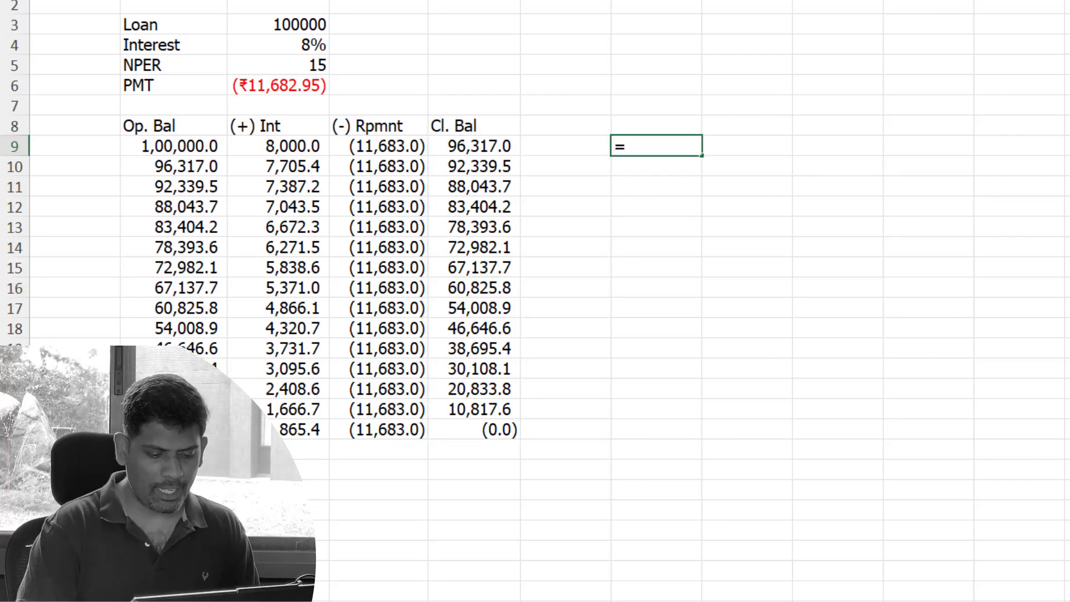
pyautogui.write('Lambda')
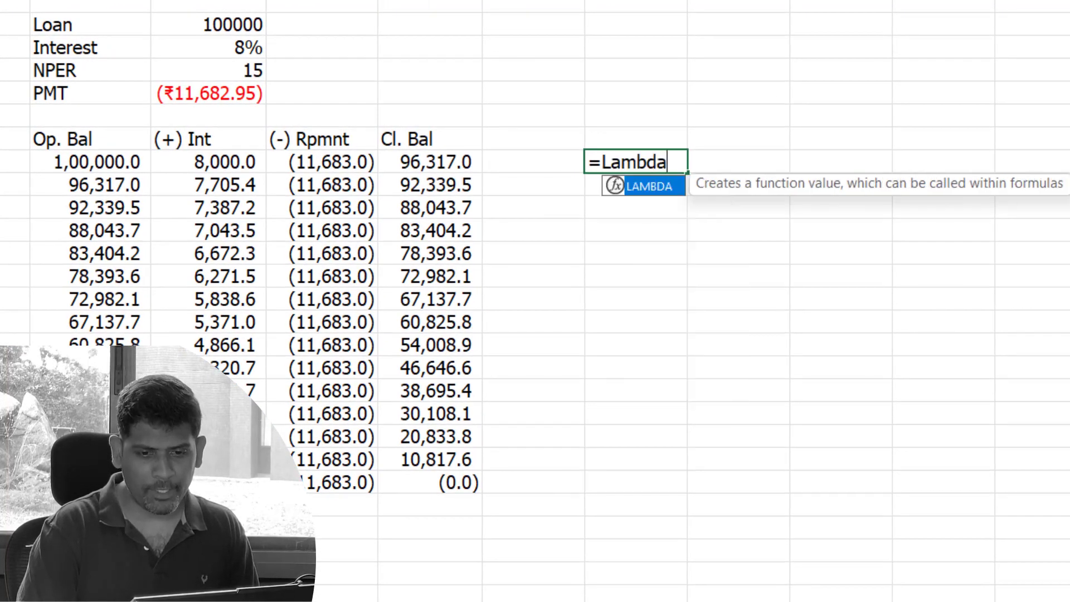
pyautogui.press('Tab')
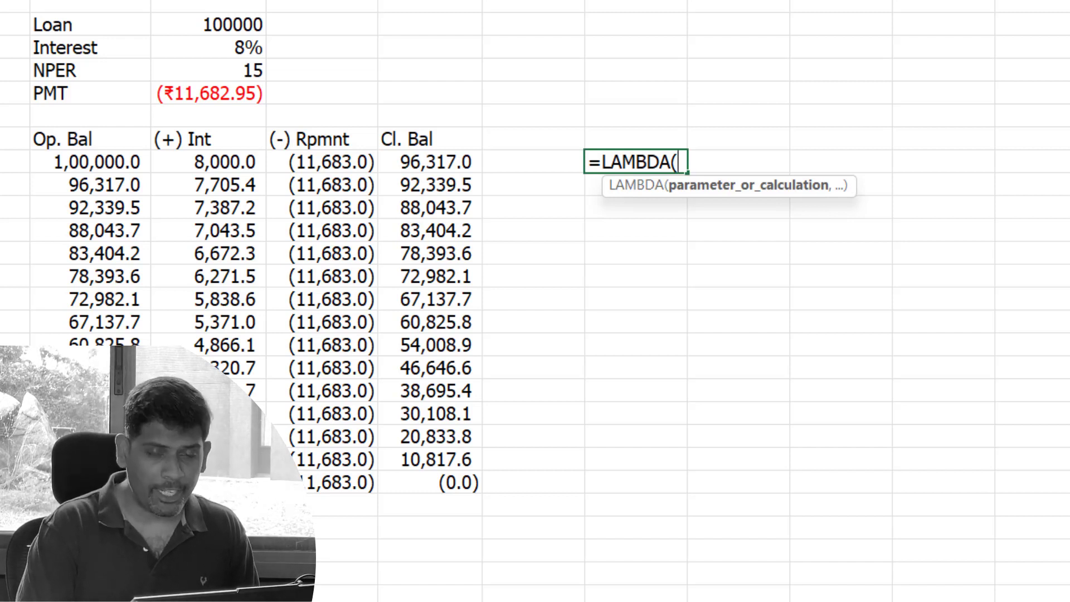
pyautogui.write('Rate')
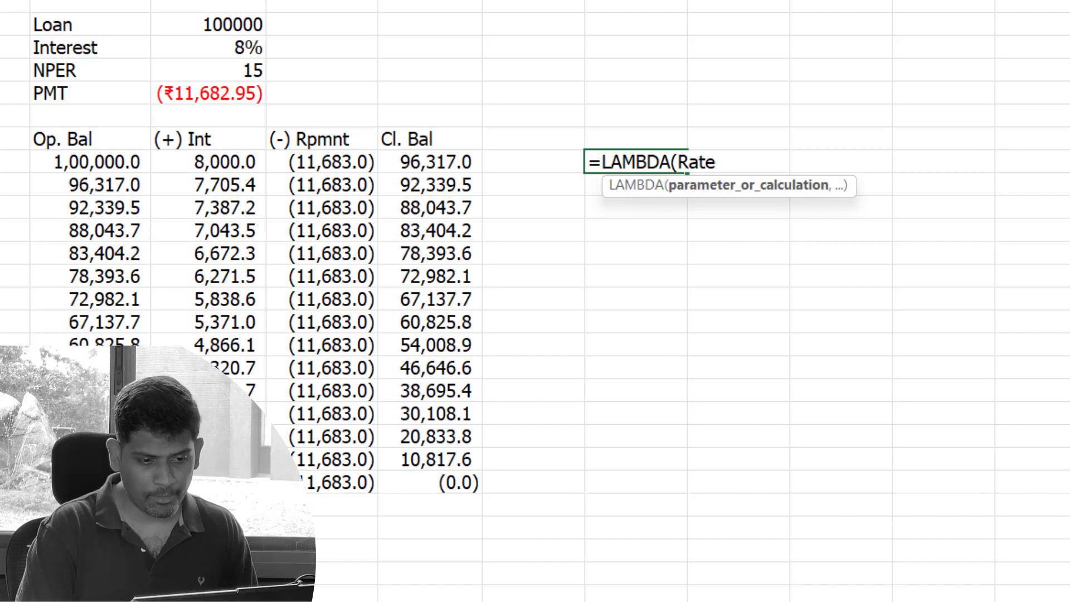
pyautogui.write(', Nper, PV,')
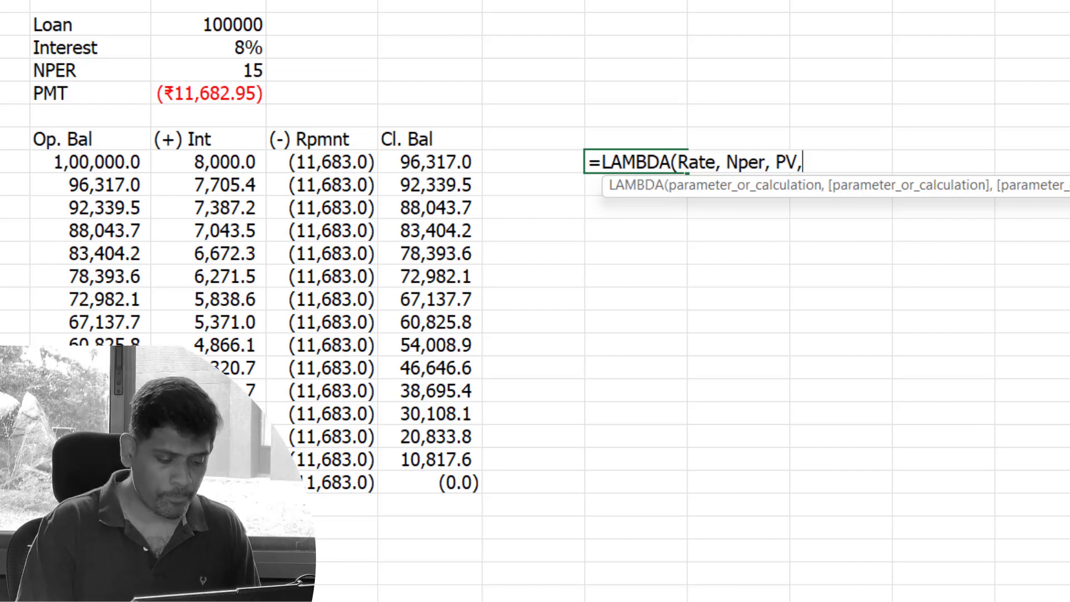
pyautogui.hotkey('alt', 'Return')
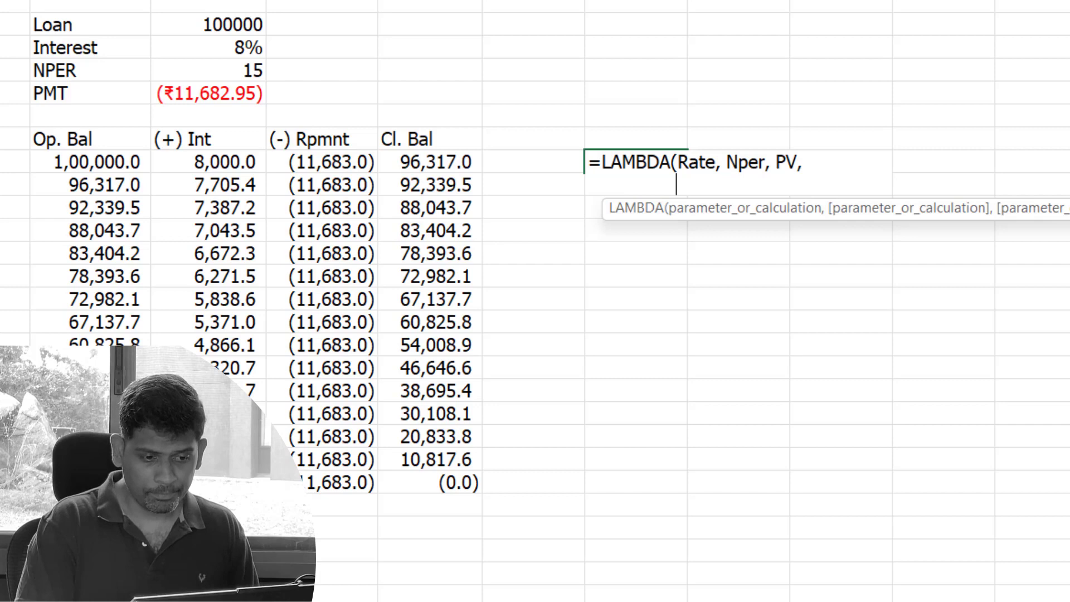
pyautogui.write('Let(')
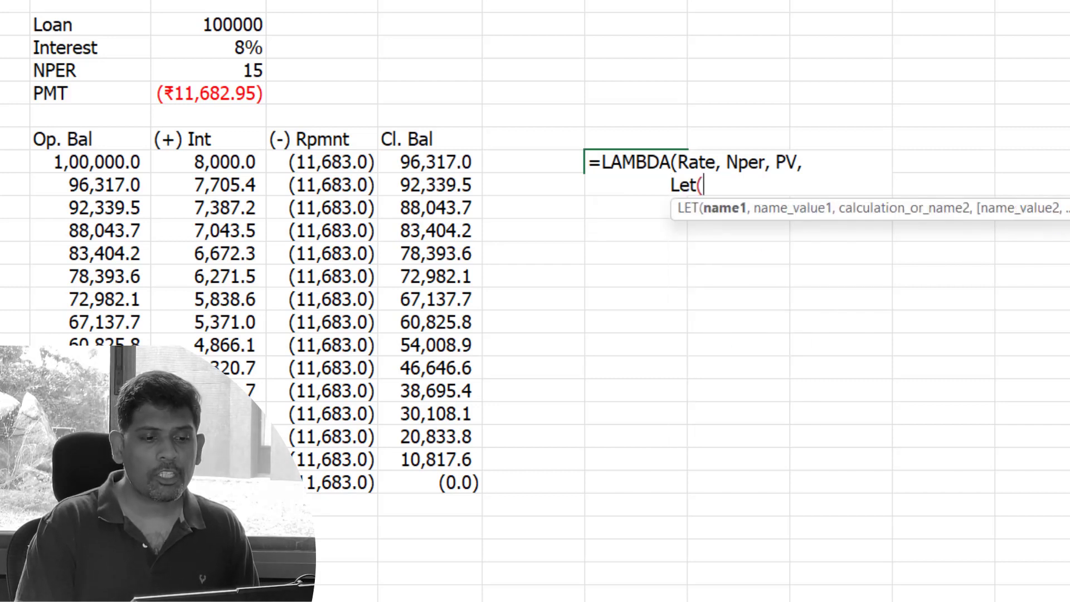
pyautogui.write('Pmt')
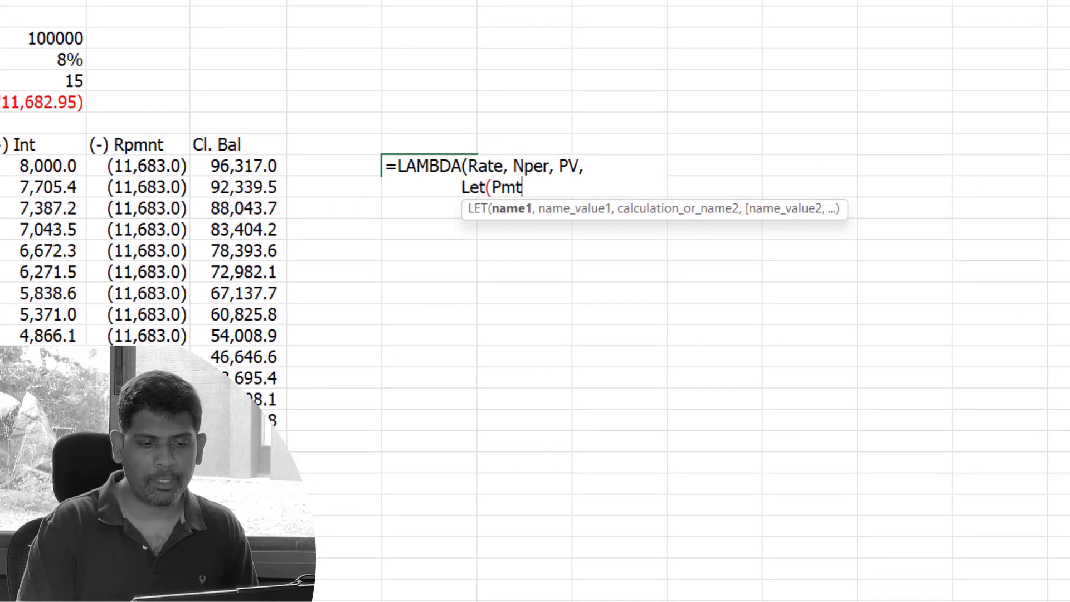
pyautogui.write(',')
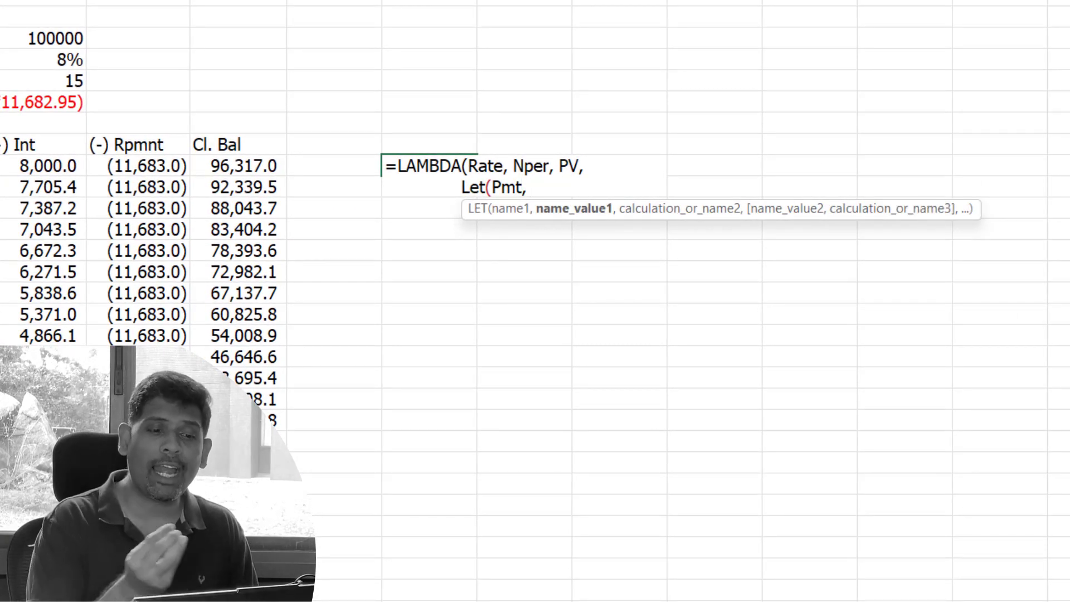
pyautogui.write(' Pmt')
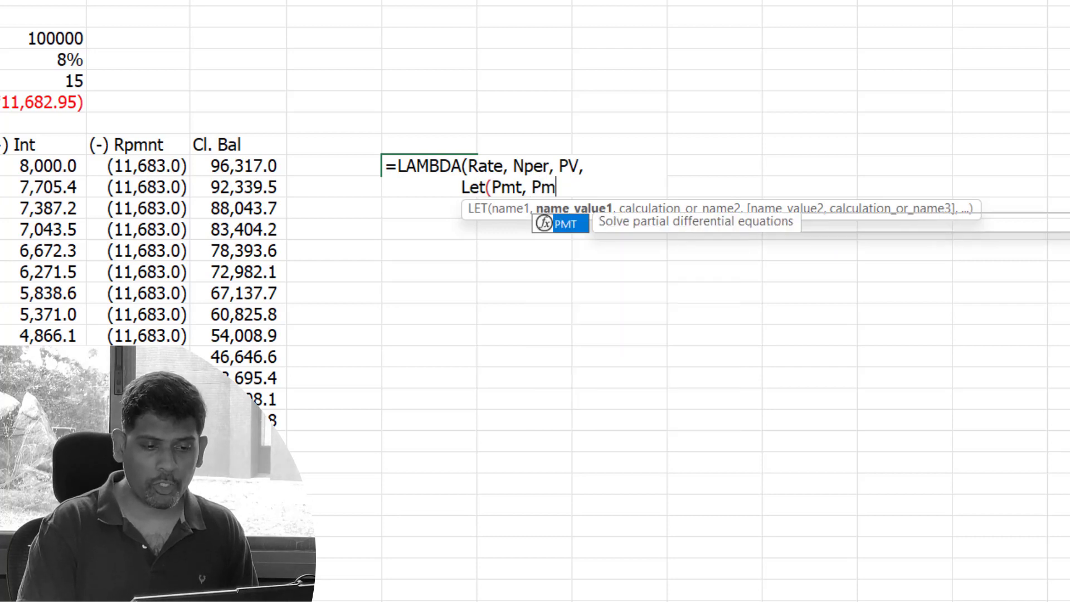
# Complete Pmt as PMT(Rate,Nper,PV), checking its Rate matches the LAMBDA parameter
pyautogui.press('Tab')
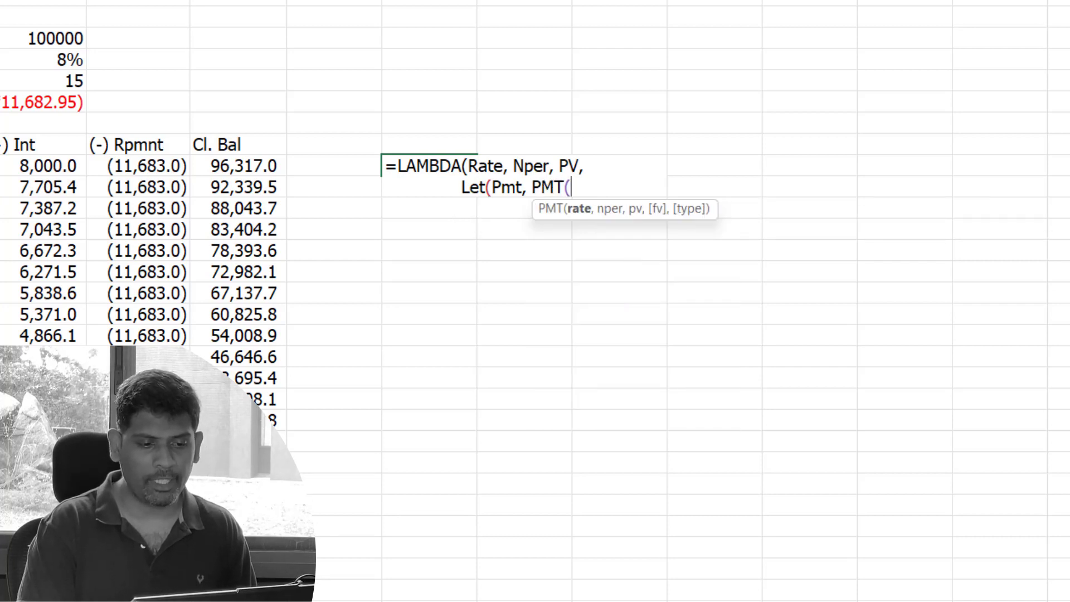
pyautogui.write('Rate,Nper,PV)')
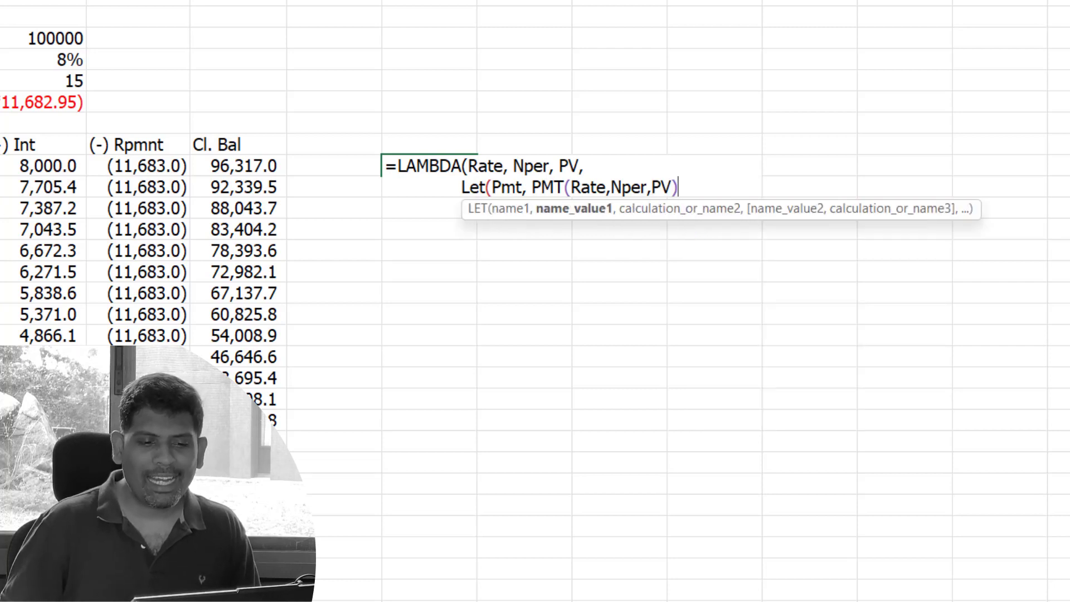
pyautogui.moveTo(572, 187); pyautogui.dragTo(604, 187)
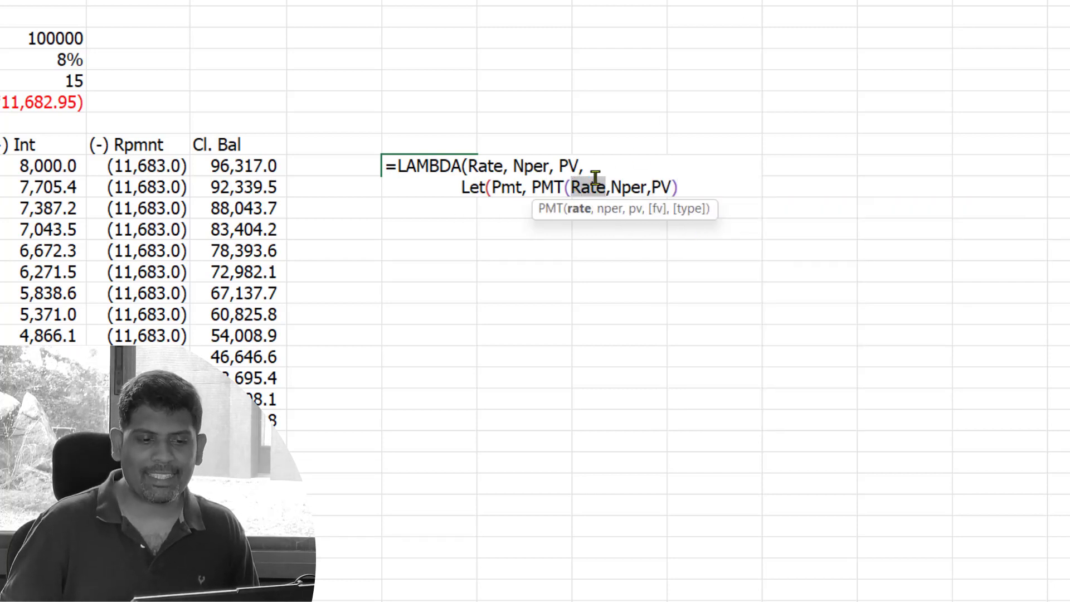
pyautogui.moveTo(467, 163); pyautogui.dragTo(502, 162)
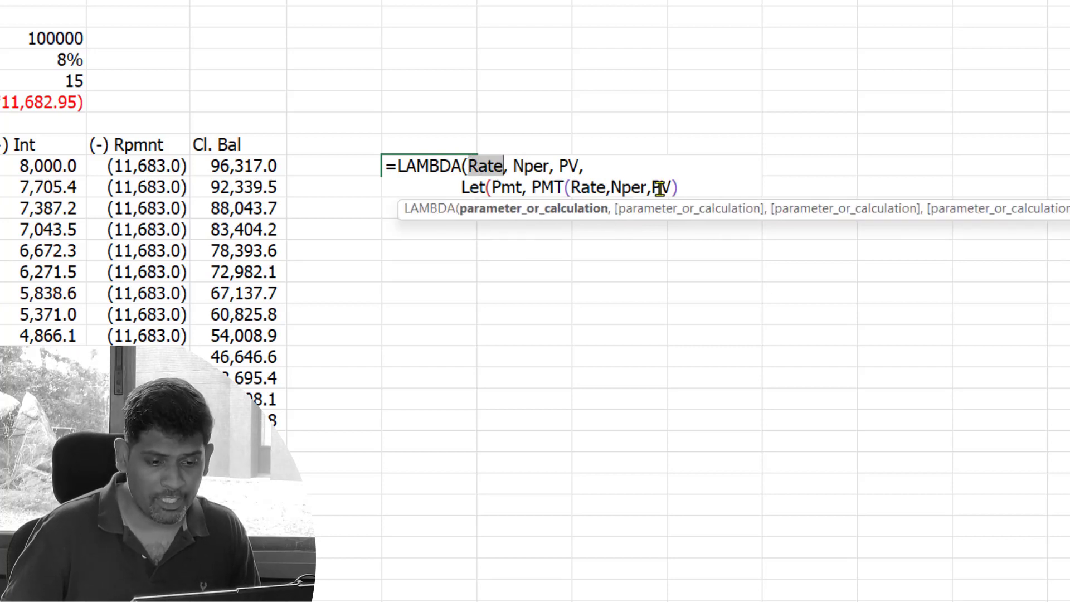
pyautogui.click(682, 188)
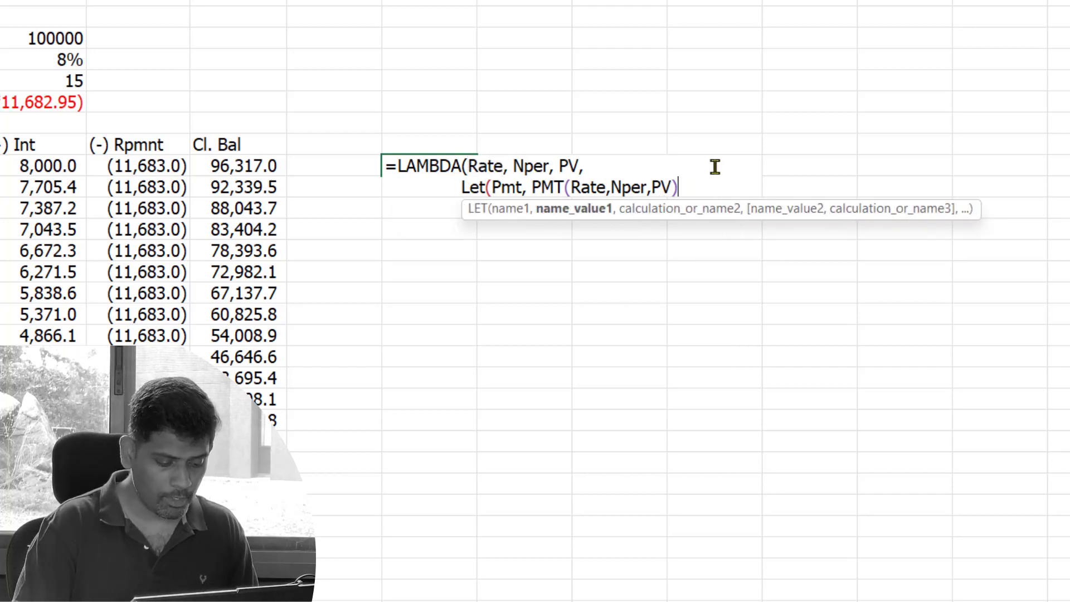
pyautogui.write(',')
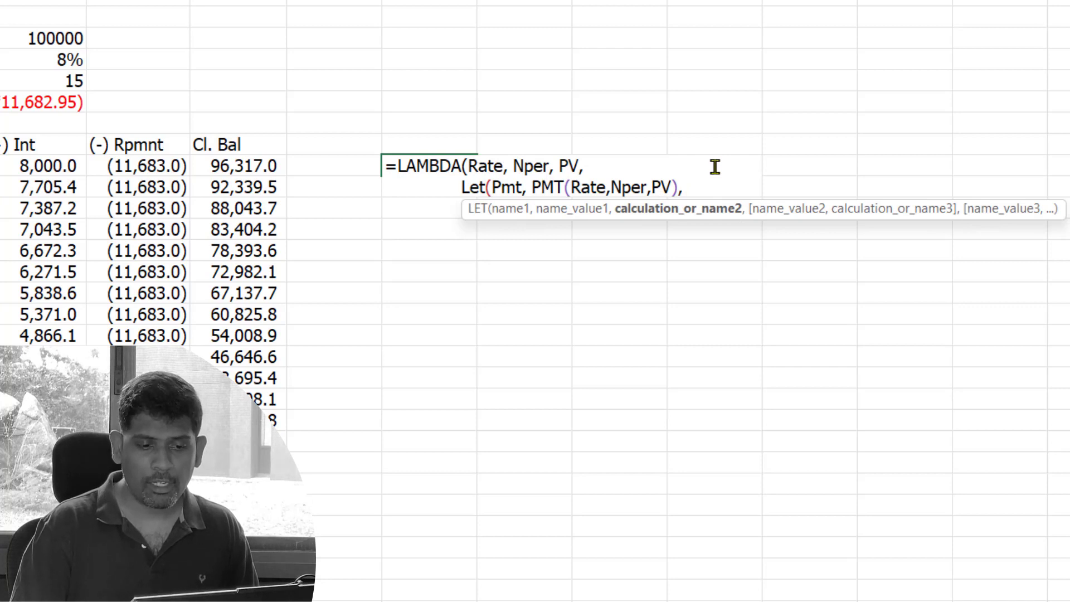
# On a new line, begin defining OpBal as -FV(rate, with a SEQUENCE for periods
pyautogui.hotkey('alt', 'Return')
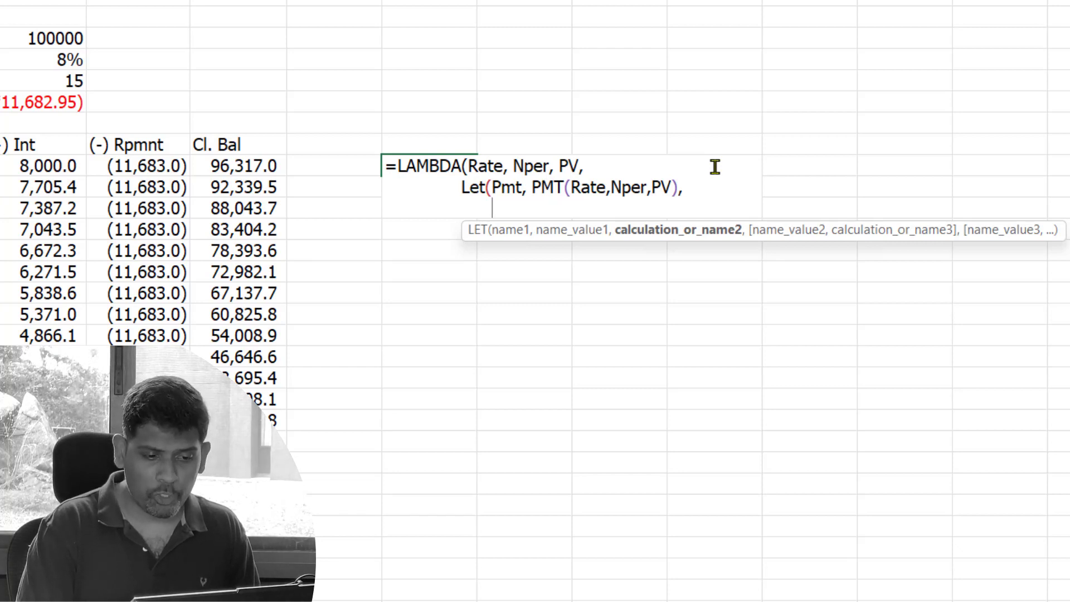
pyautogui.write('FV')
pyautogui.press('BackSpace')
pyautogui.press('BackSpace')
pyautogui.write('OpBal,')
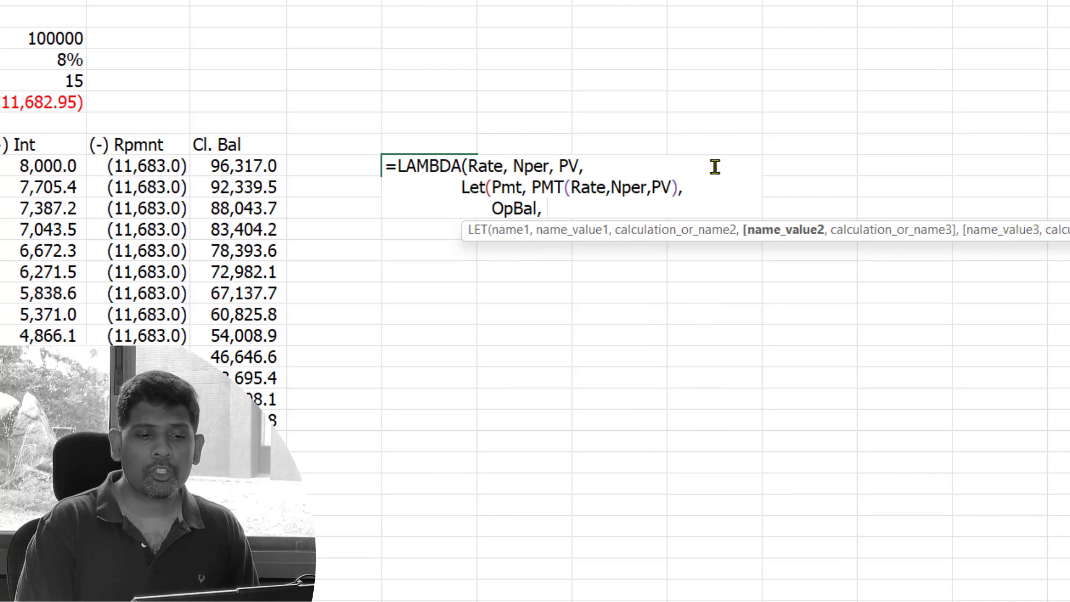
pyautogui.write(' -')
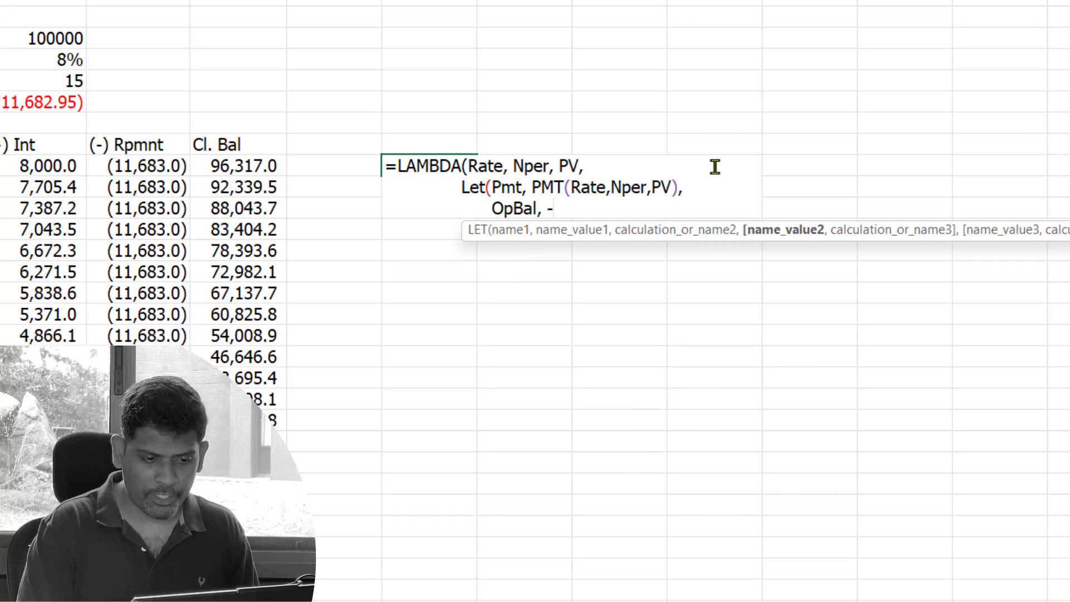
pyautogui.write('FV')
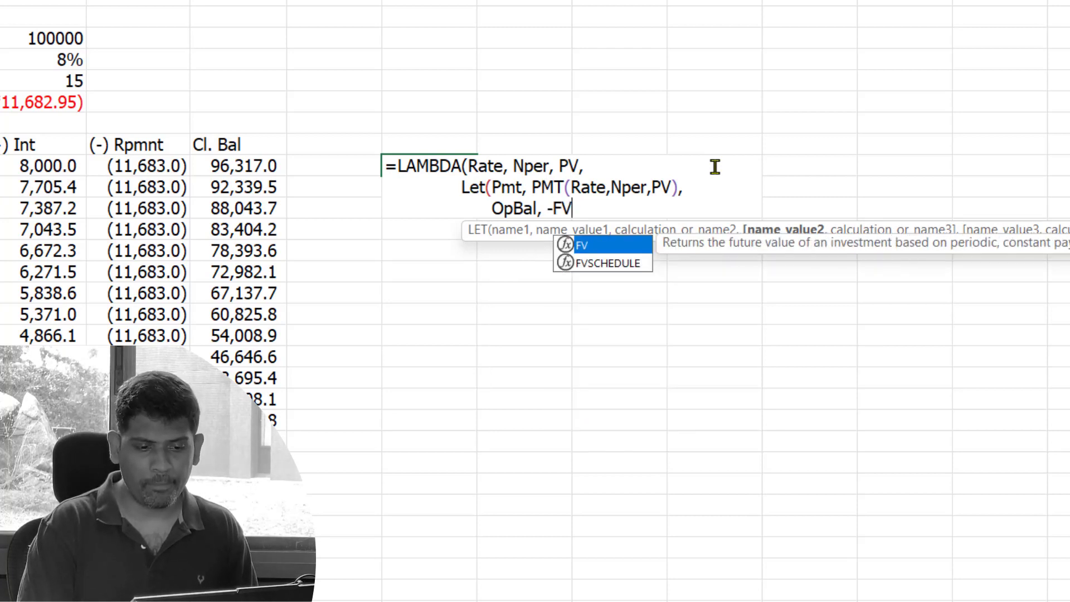
pyautogui.write('(rate,')
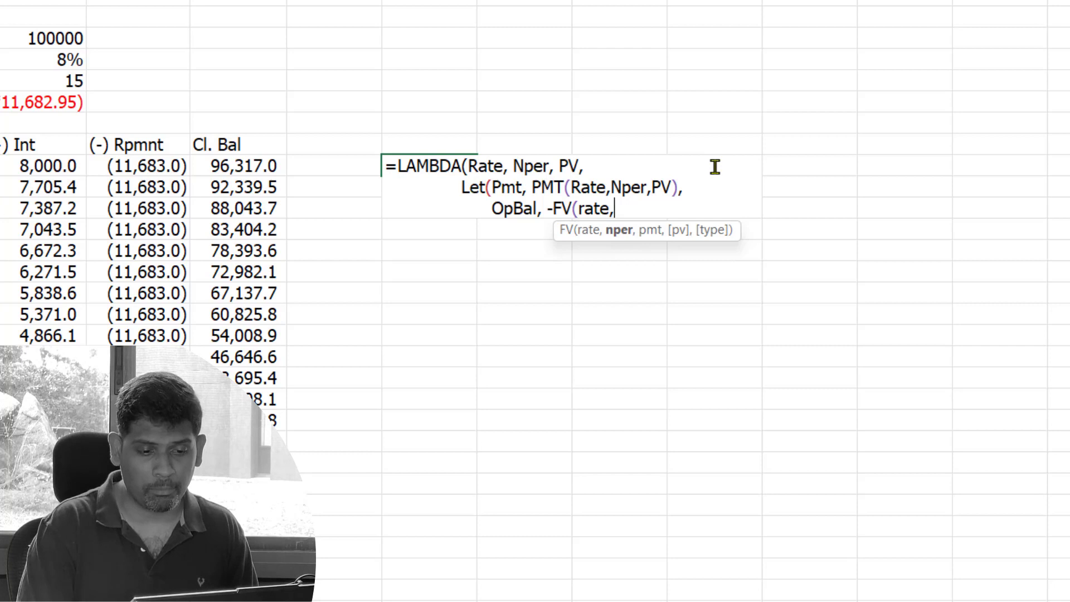
pyautogui.write('  seq')
# Complete OpBal as -FV(rate, SEQUENCE(nper,1,0), pmt, PV)
pyautogui.press('Tab')
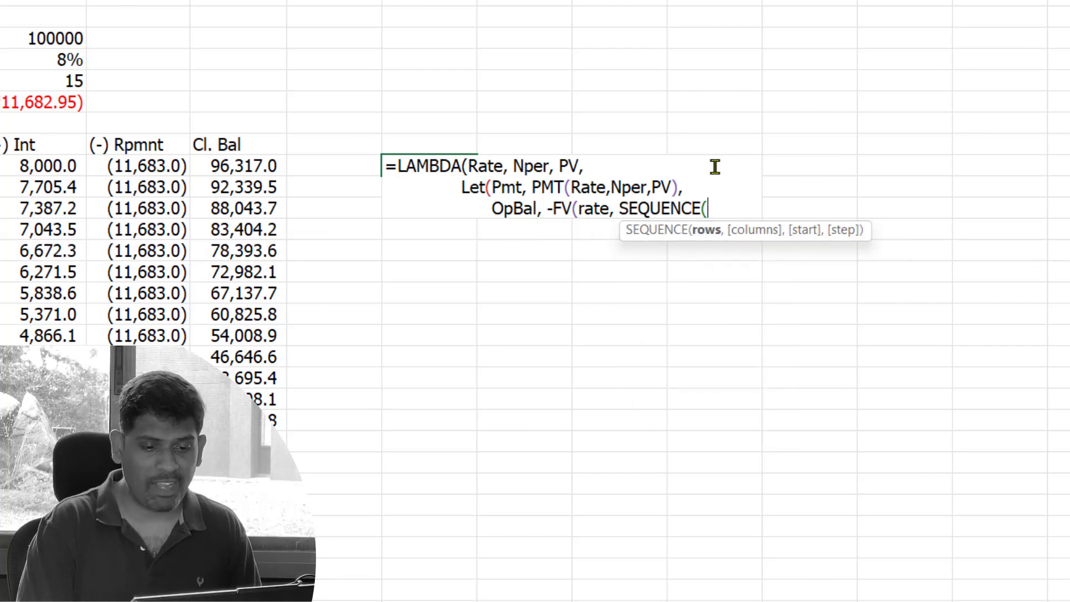
pyautogui.write('nper,')
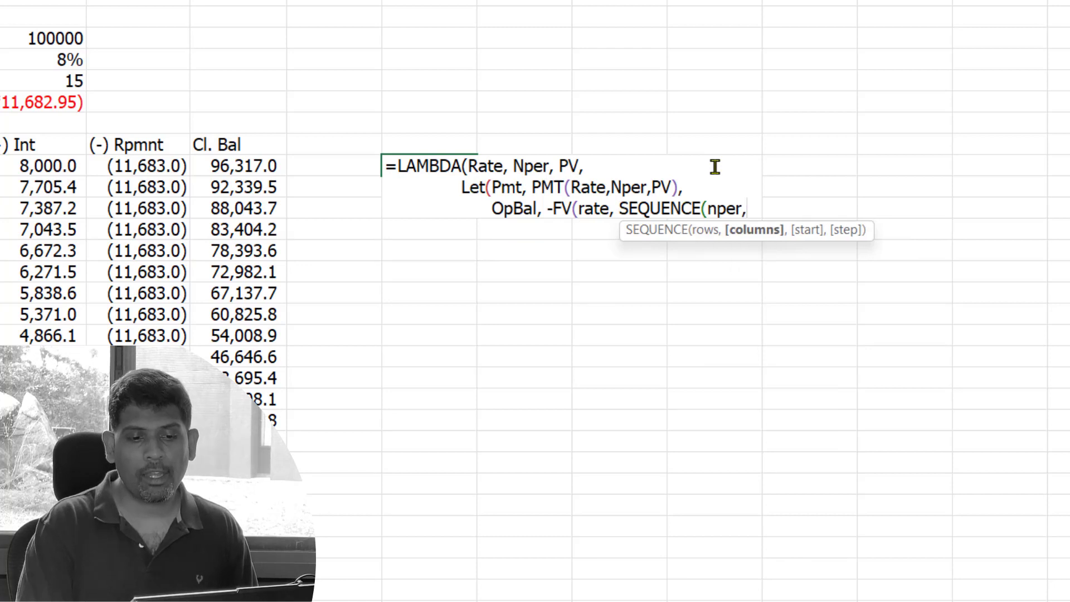
pyautogui.write('1,')
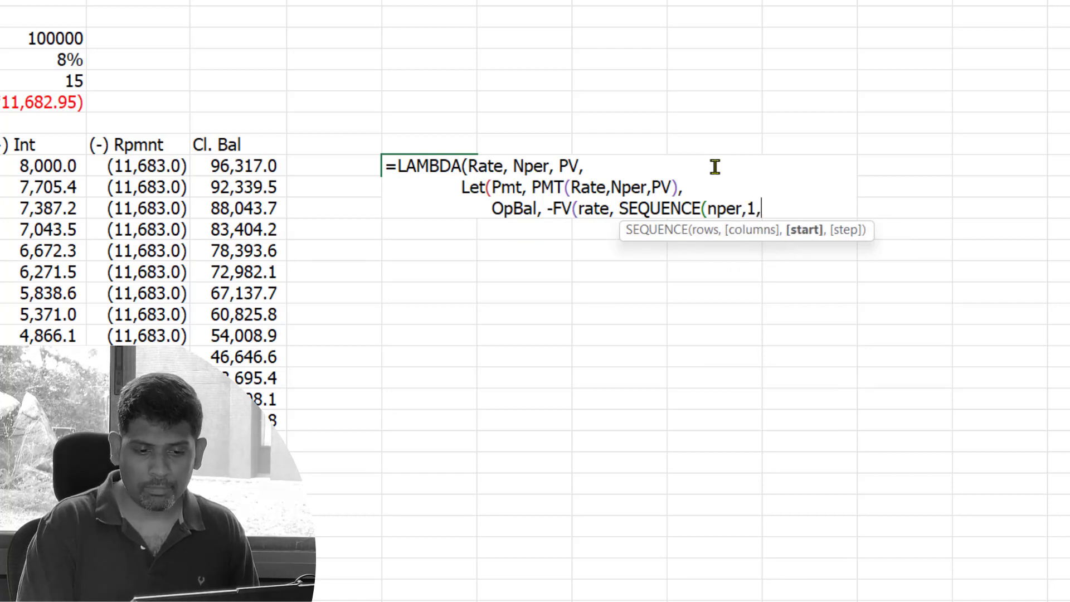
pyautogui.write('0),')
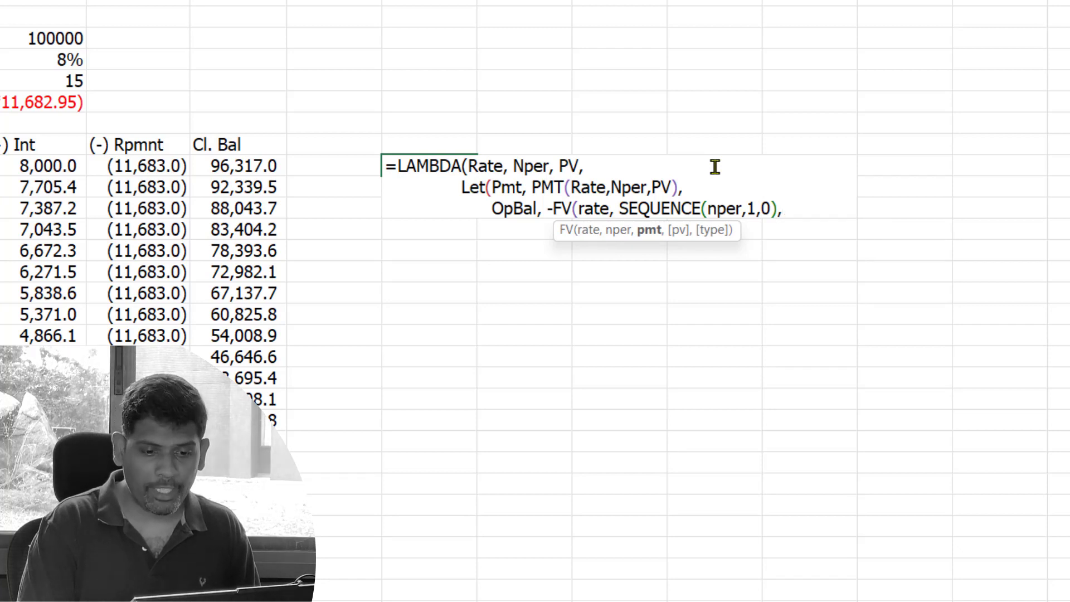
pyautogui.write(' pm')
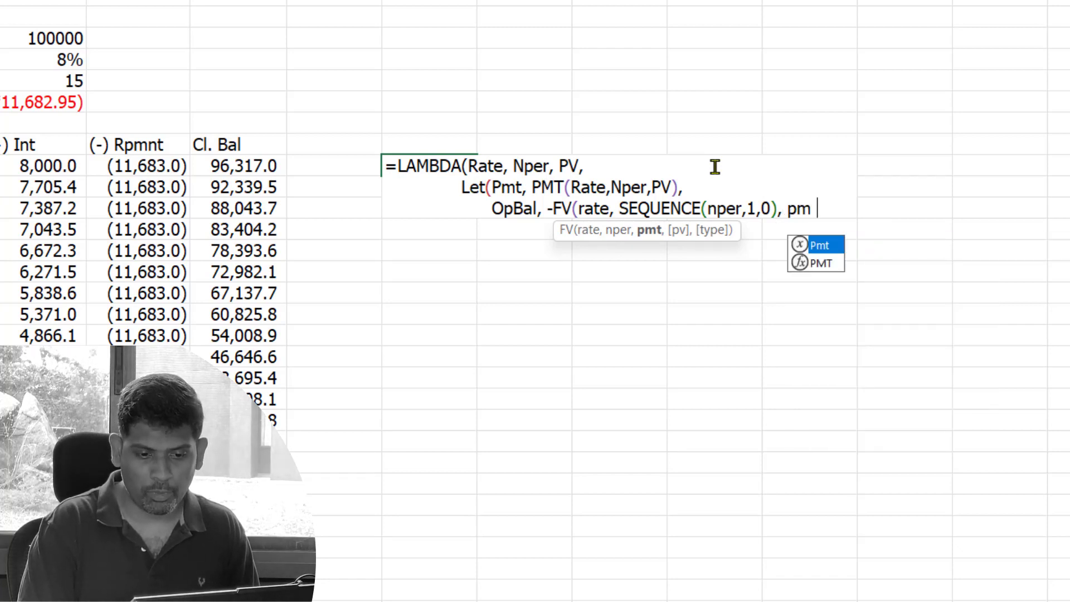
pyautogui.write('t,')
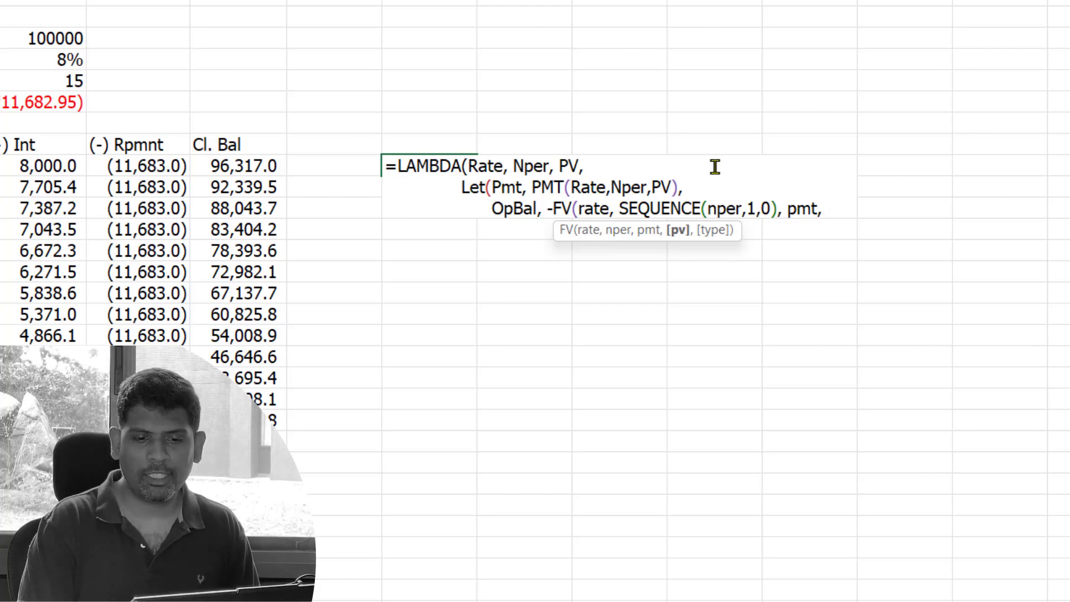
pyautogui.write(' PV)')
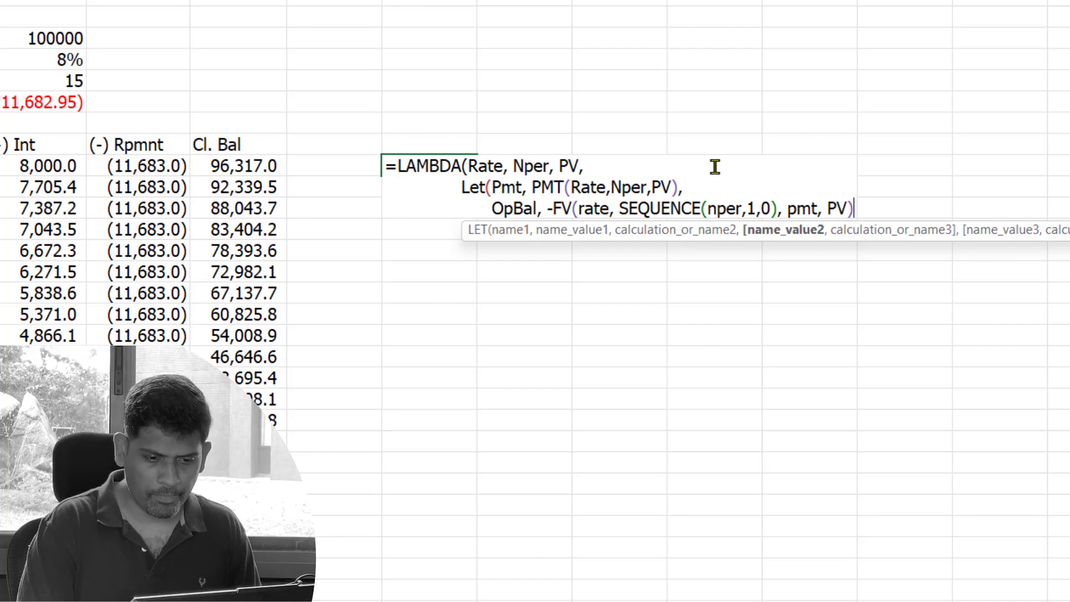
pyautogui.write(',')
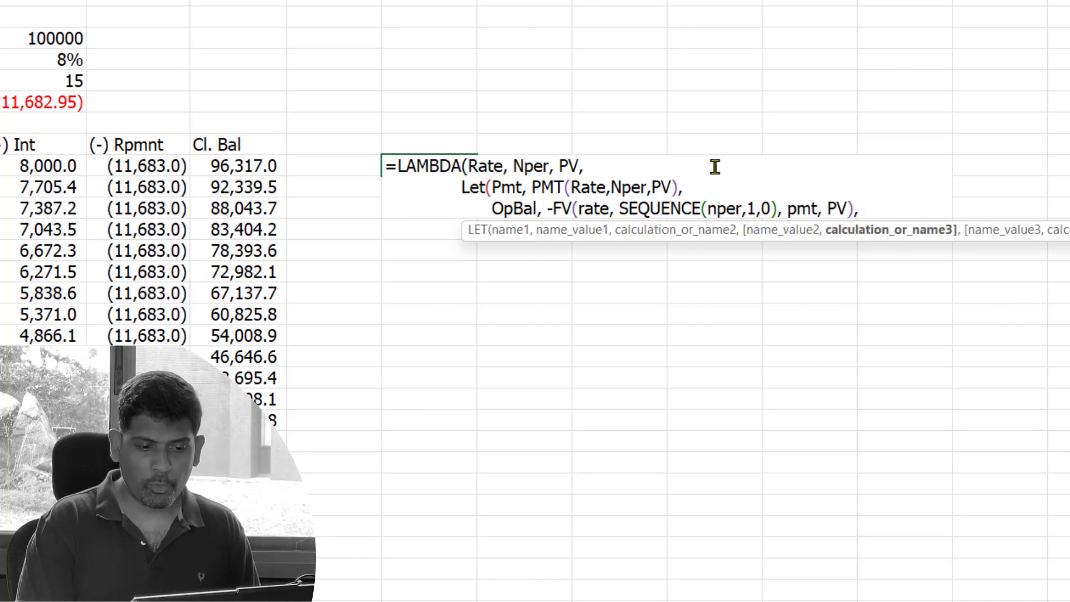
# Add LET lines defining Interest as OpBal * Rate and Pmts as SEQUENCE(Nper, 1, pmt, 0)
pyautogui.hotkey('alt', 'Return')
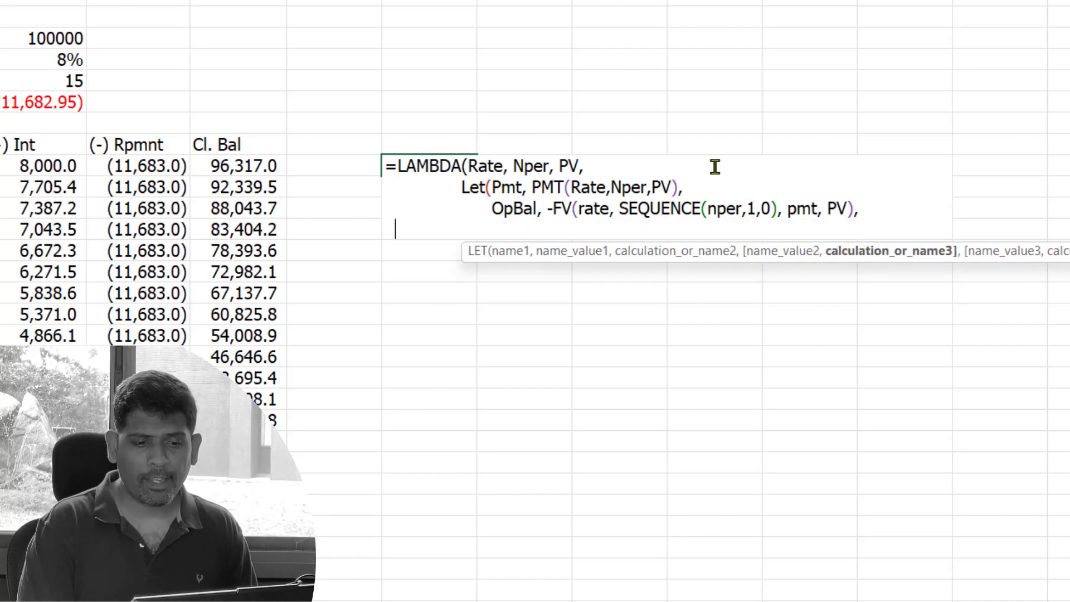
pyautogui.write('Int')
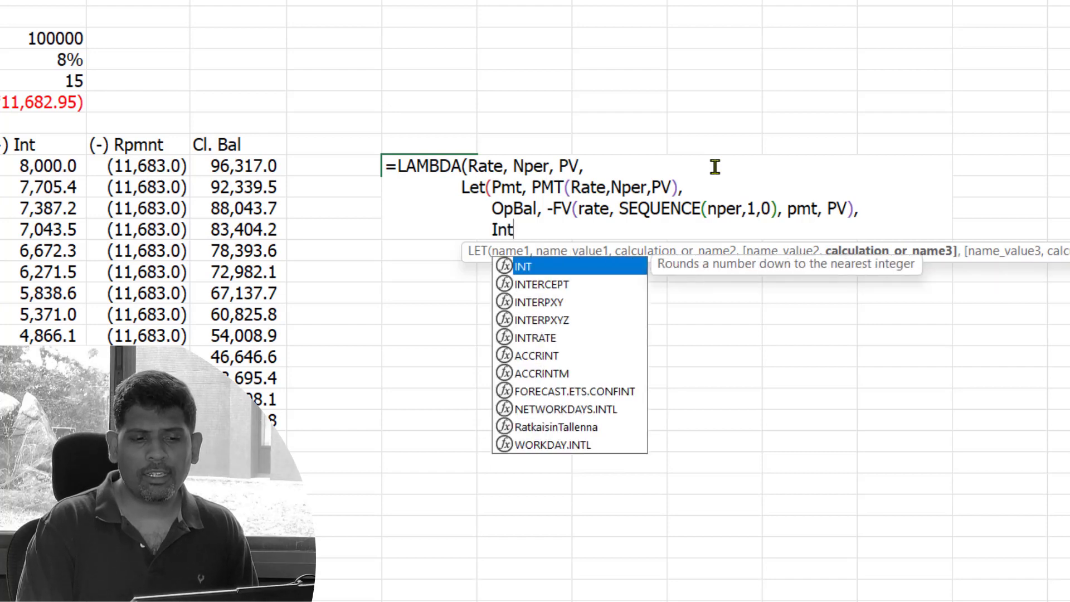
pyautogui.write('erest, OpBal * Rat')
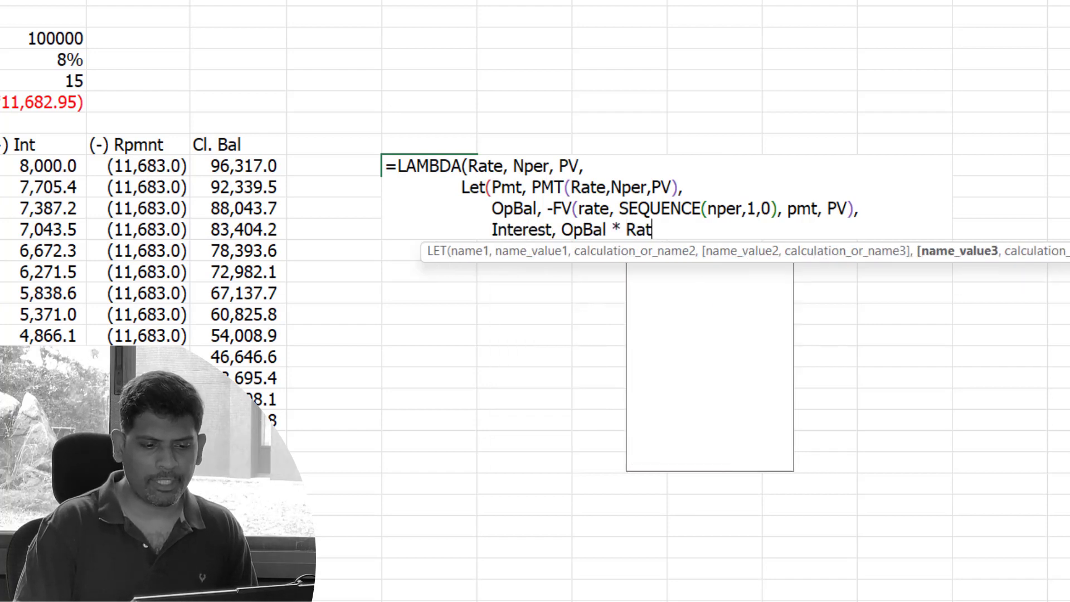
pyautogui.write('e,')
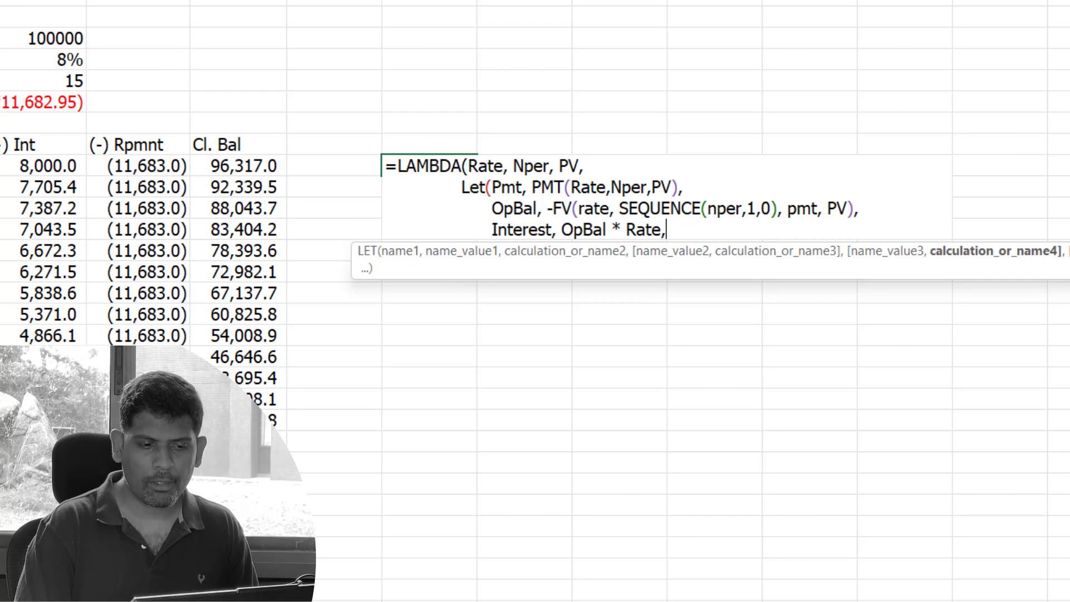
pyautogui.hotkey('alt', 'Return')
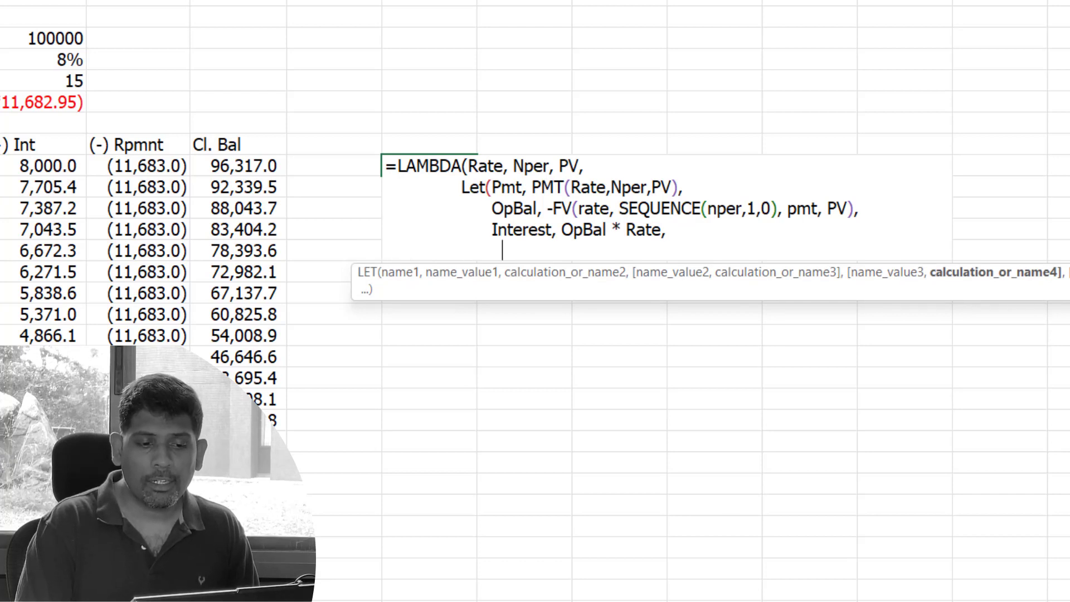
pyautogui.press('BackSpace')
pyautogui.press('BackSpace')
pyautogui.write('Pmts, ')
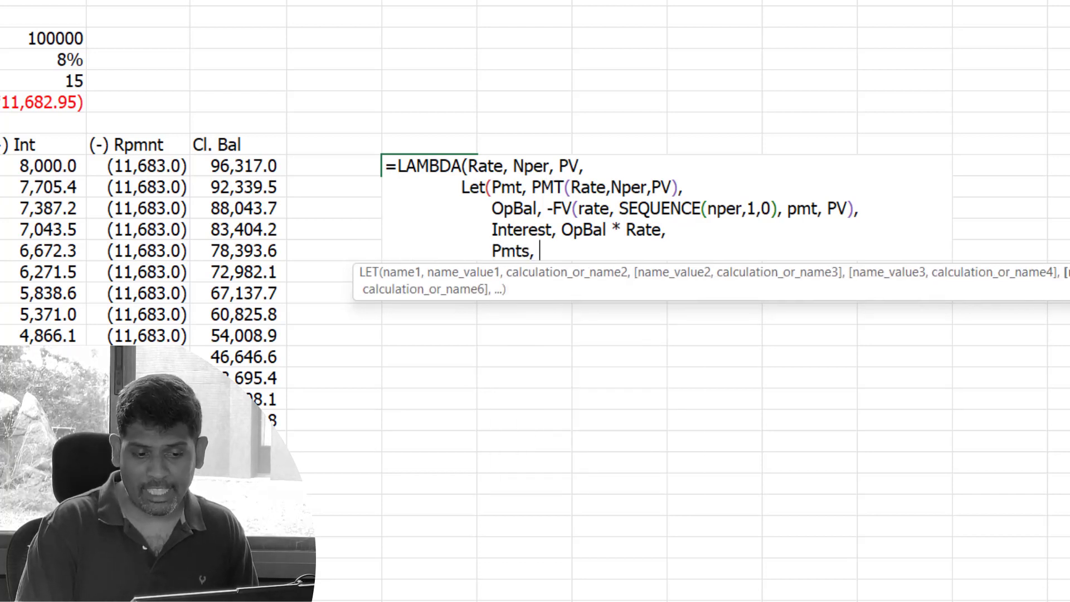
pyautogui.write('Seque')
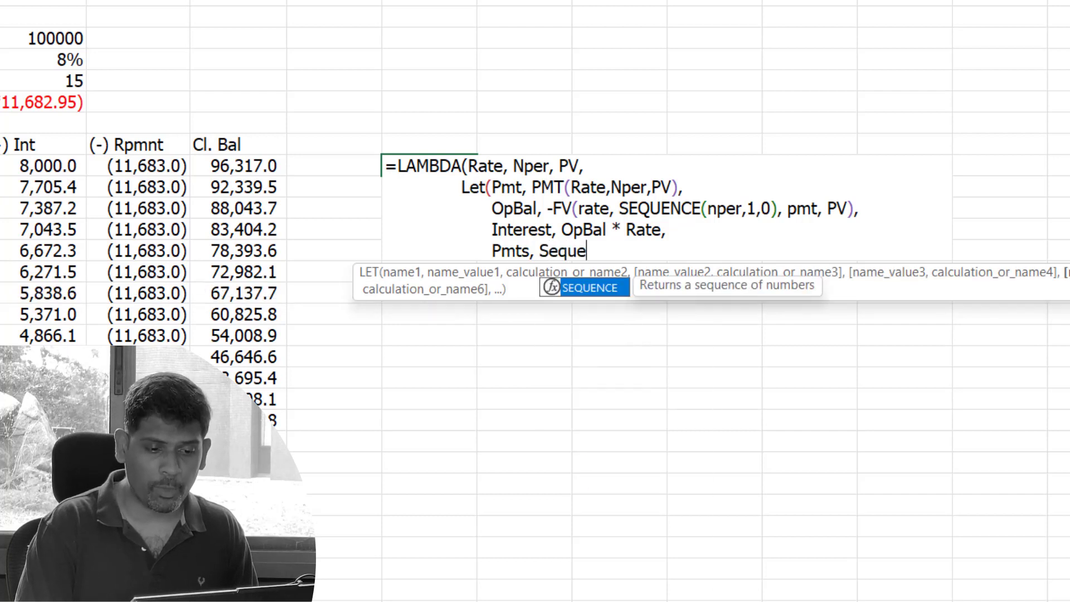
pyautogui.press('Tab')
pyautogui.write('Nper, 1,')
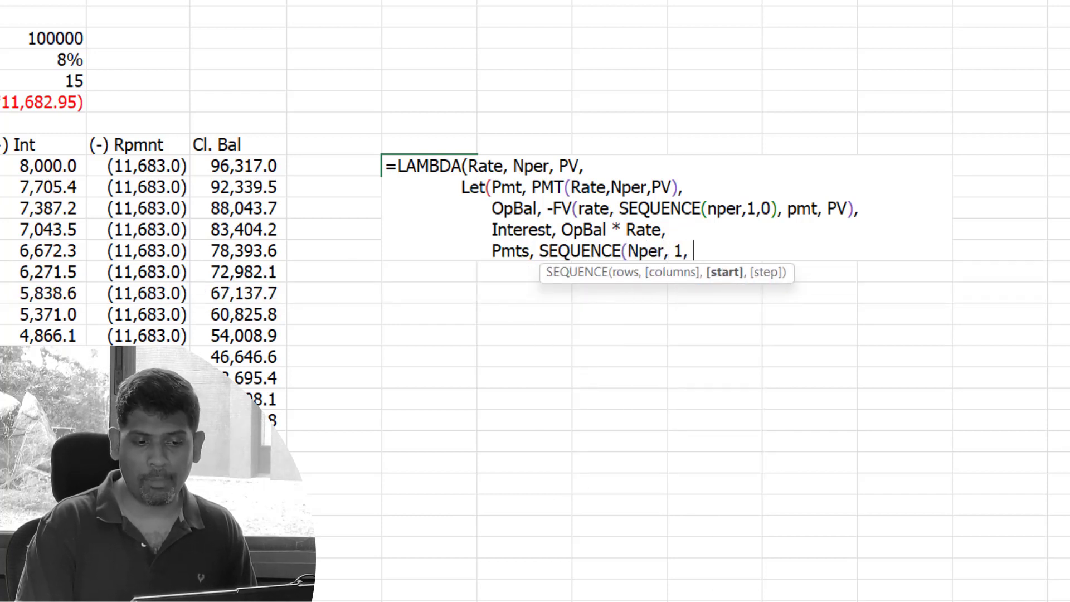
pyautogui.write(' pmt')
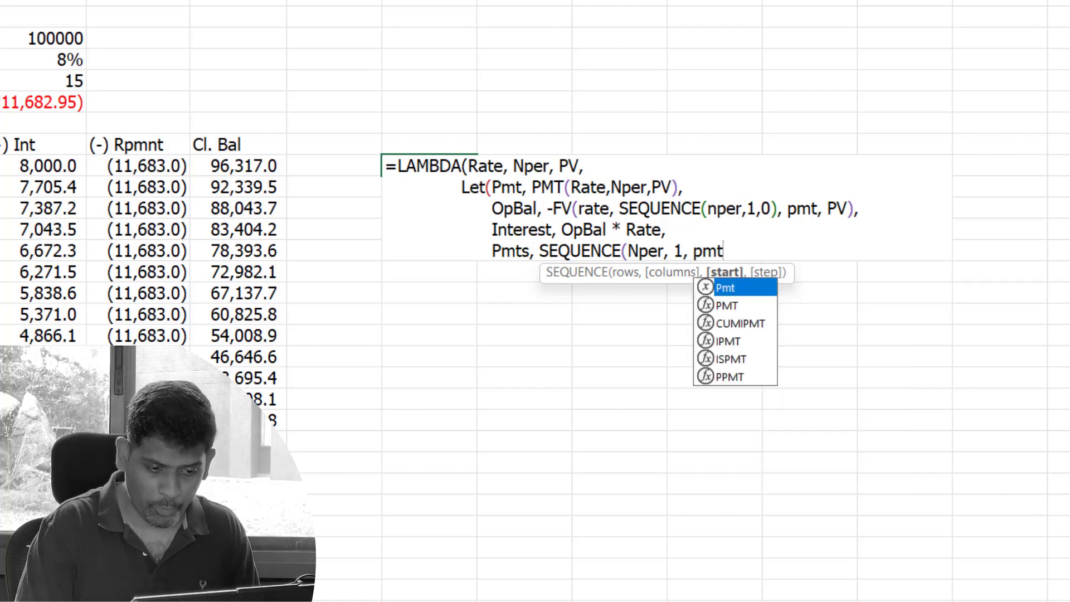
pyautogui.write(',')
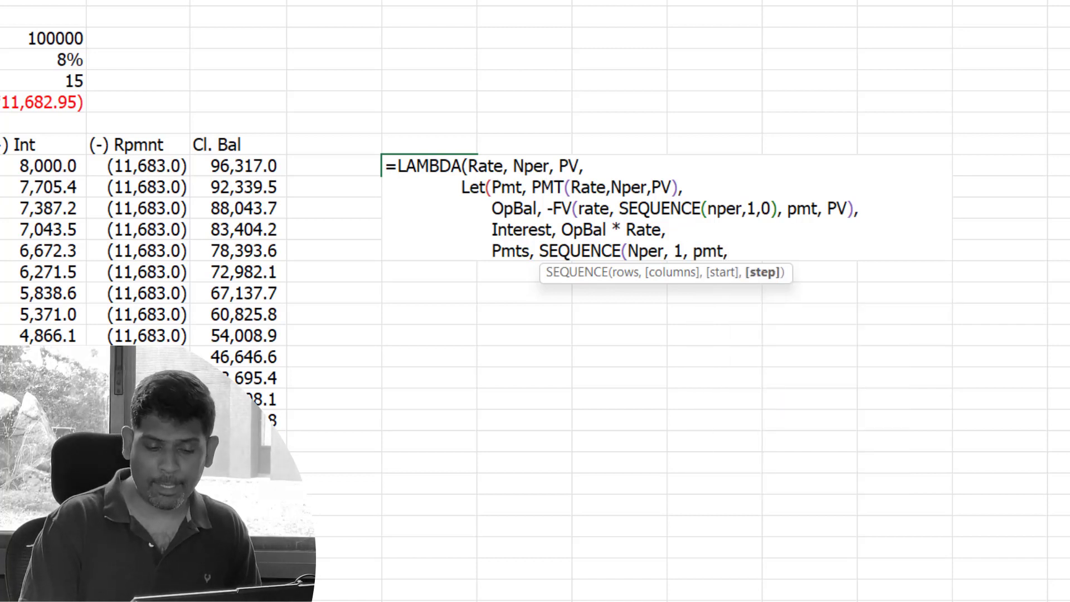
pyautogui.write(' 0)')
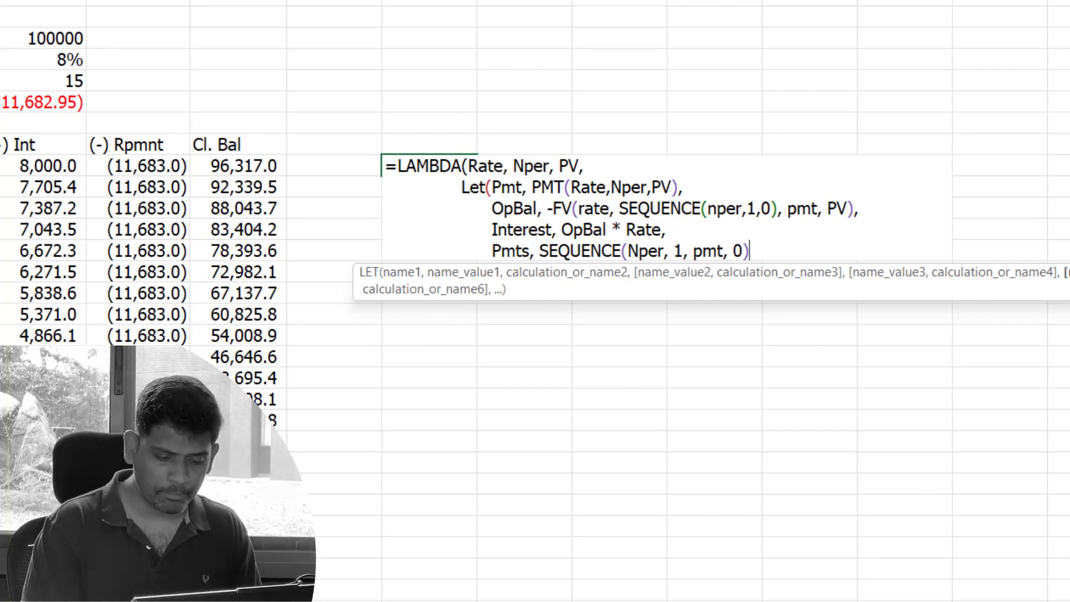
# Define ClBal as OpBal + Interest + Pmt on a new line, then begin a CHOOSE line
pyautogui.write(',')
pyautogui.hotkey('alt', 'Return')
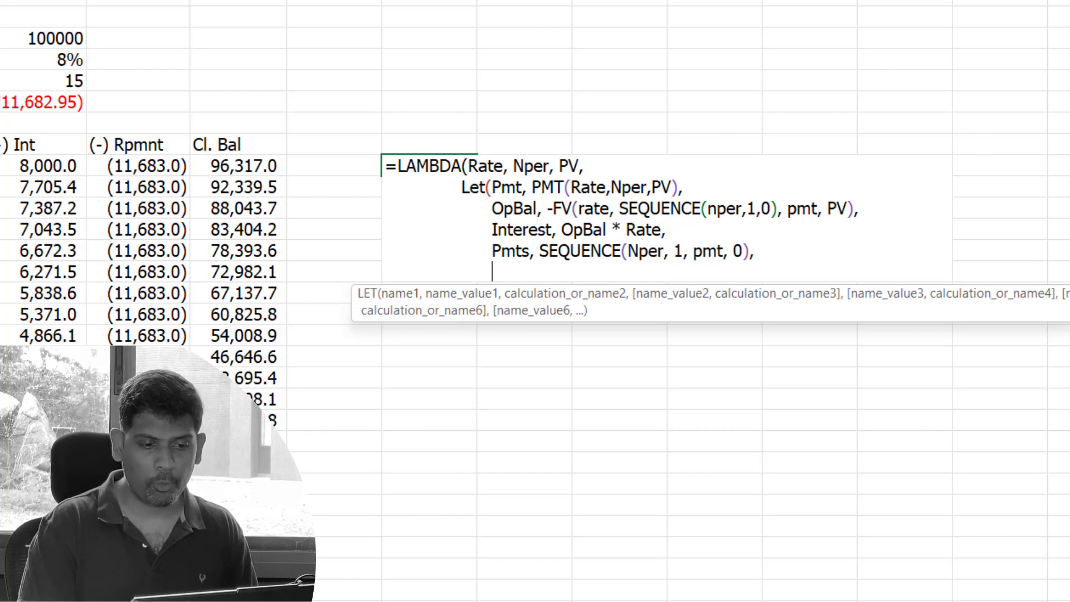
pyautogui.write('ClBal, OpB')
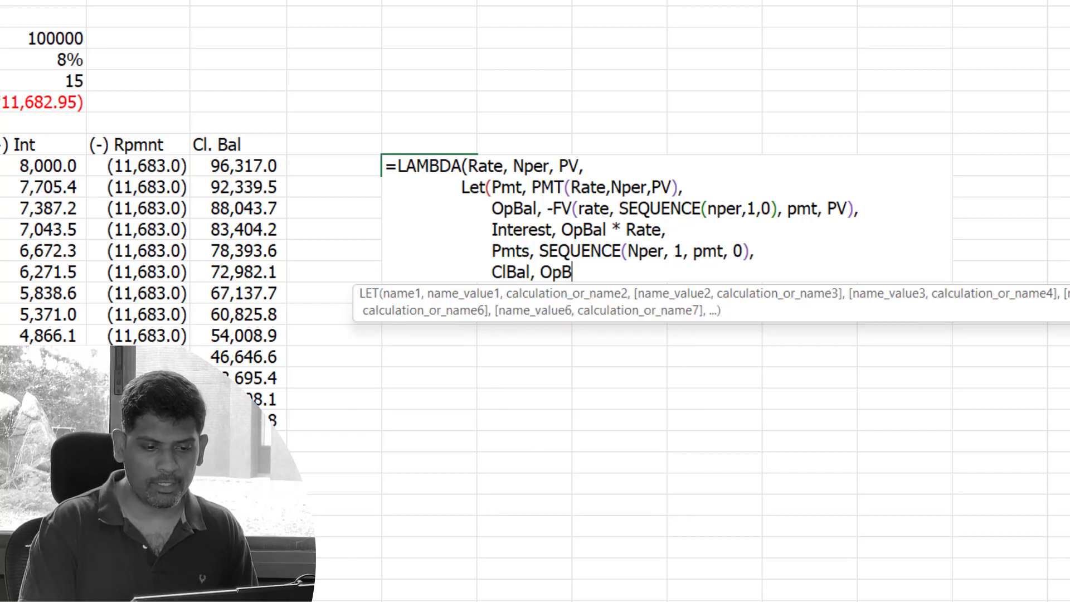
pyautogui.write('al + ')
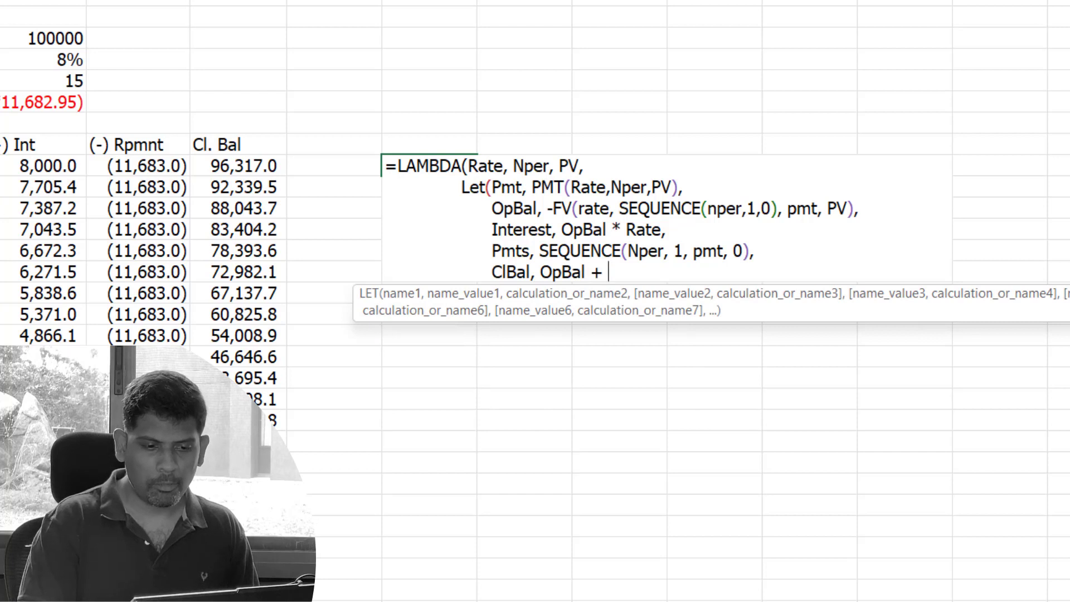
pyautogui.write('Interest + Pmt,')
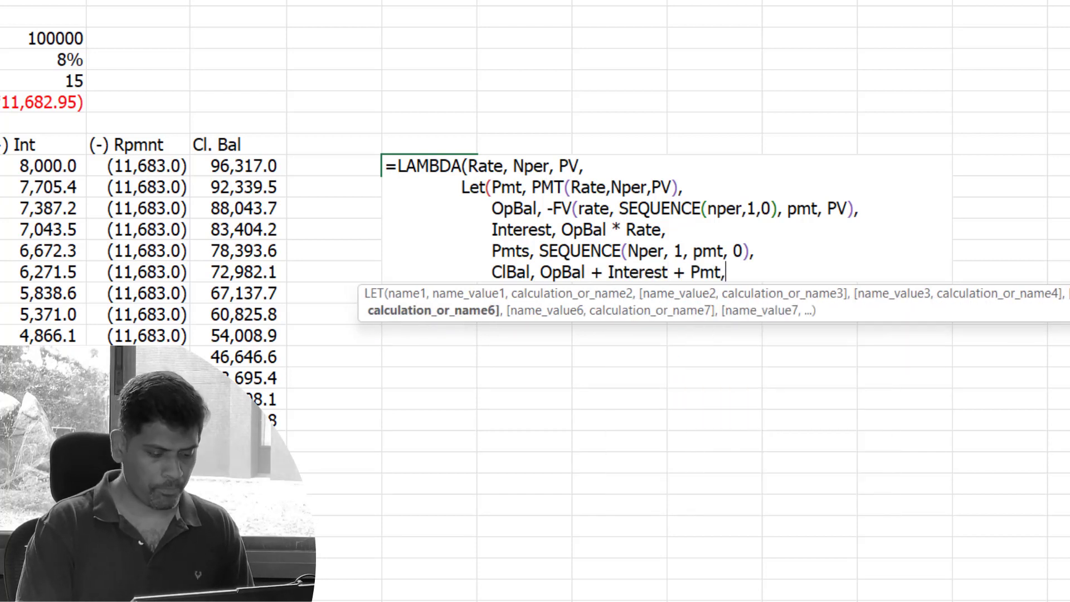
pyautogui.hotkey('alt', 'Return')
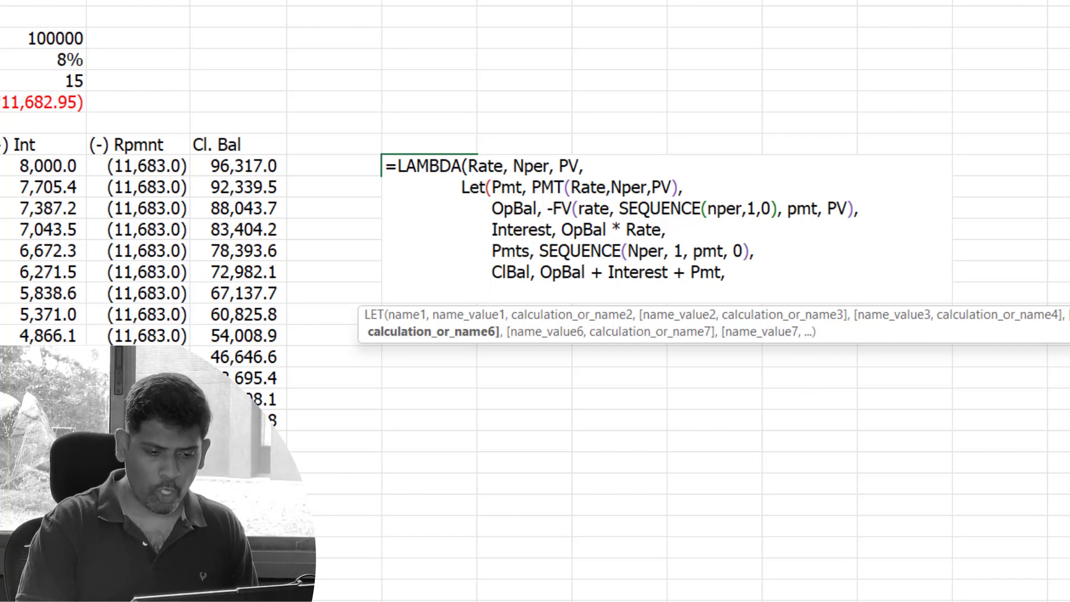
pyautogui.write('Choose')
# Make the LET output CHOOSE(SEQUENCE(1,4), OpBal, Interest, Pmts, ClBal)
pyautogui.press('Tab')
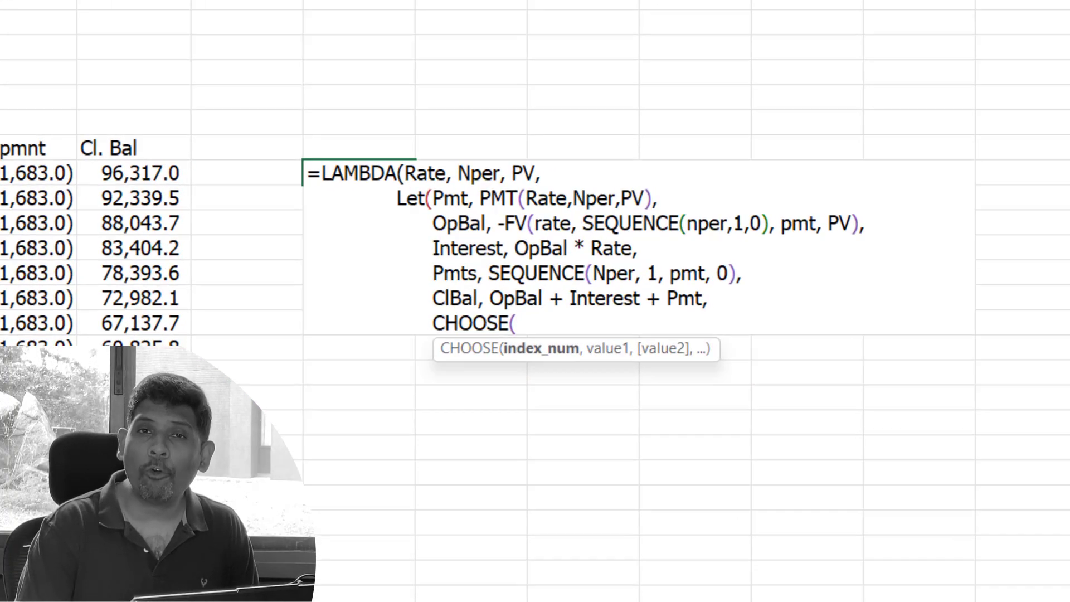
pyautogui.write('seq')
pyautogui.press('Tab')
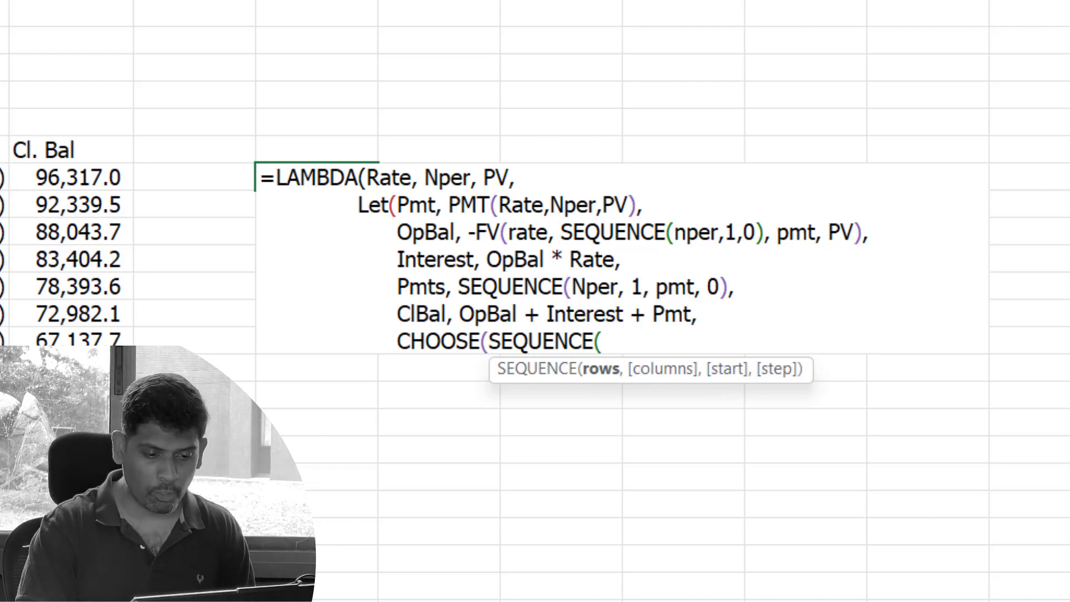
pyautogui.write(',4')
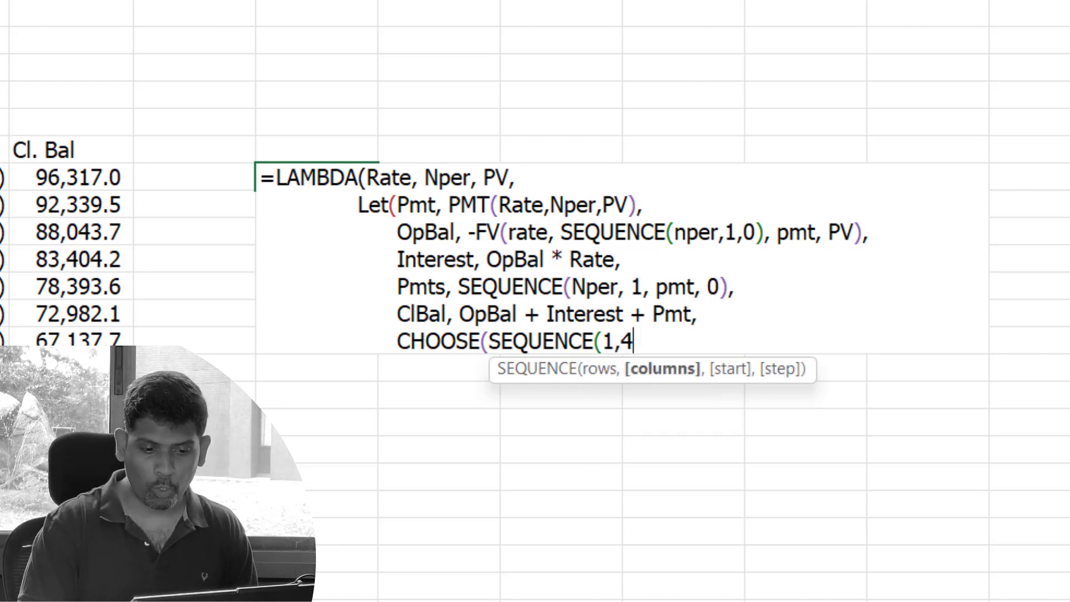
pyautogui.write(')')
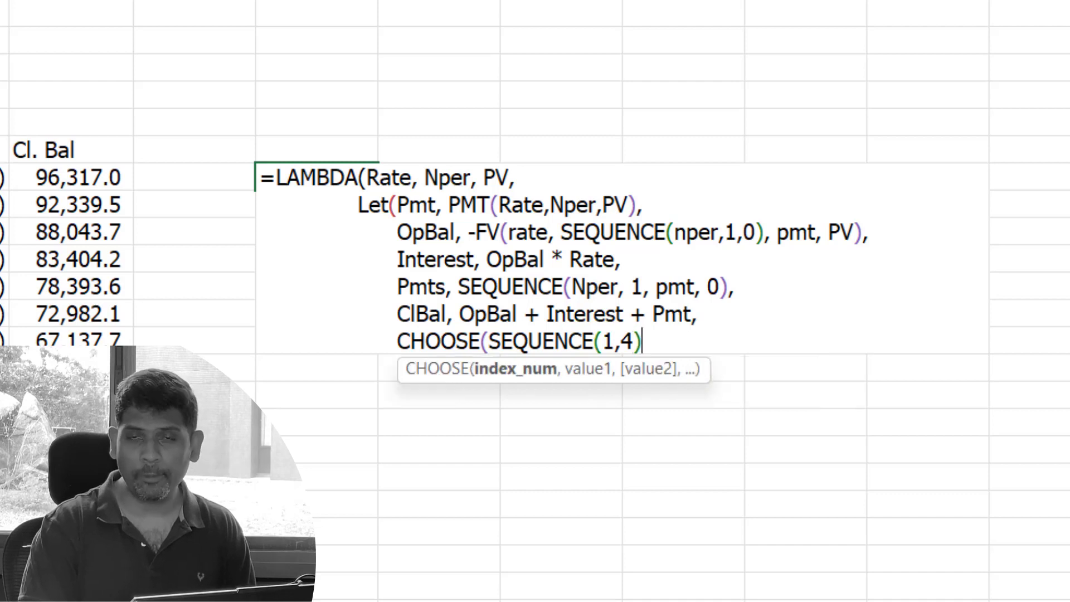
pyautogui.write(',')
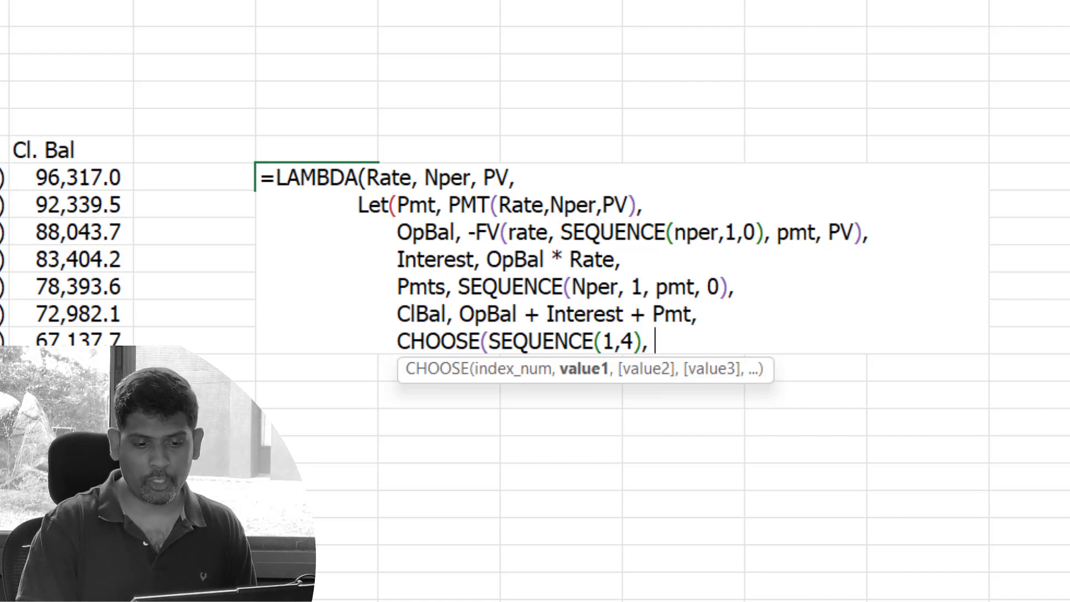
pyautogui.write(' OpBal')
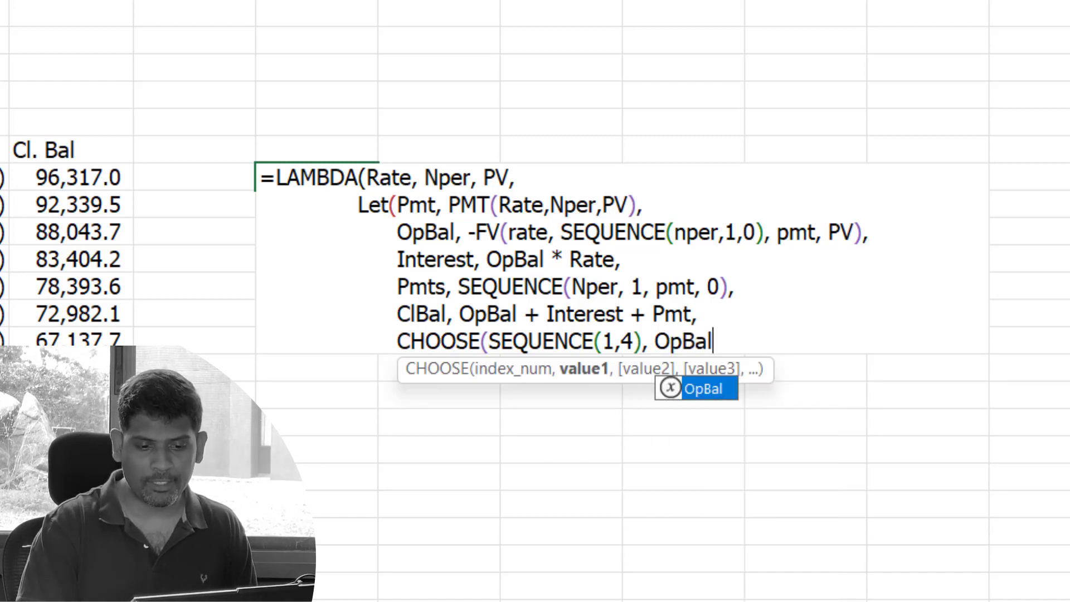
pyautogui.write(', Intr')
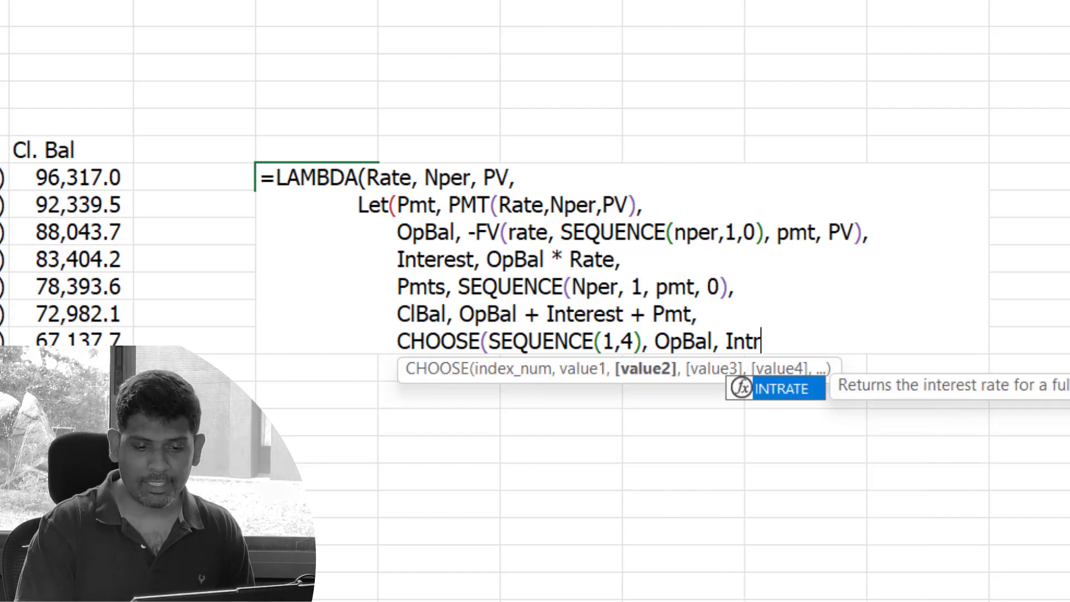
pyautogui.press('BackSpace')
pyautogui.write('e')
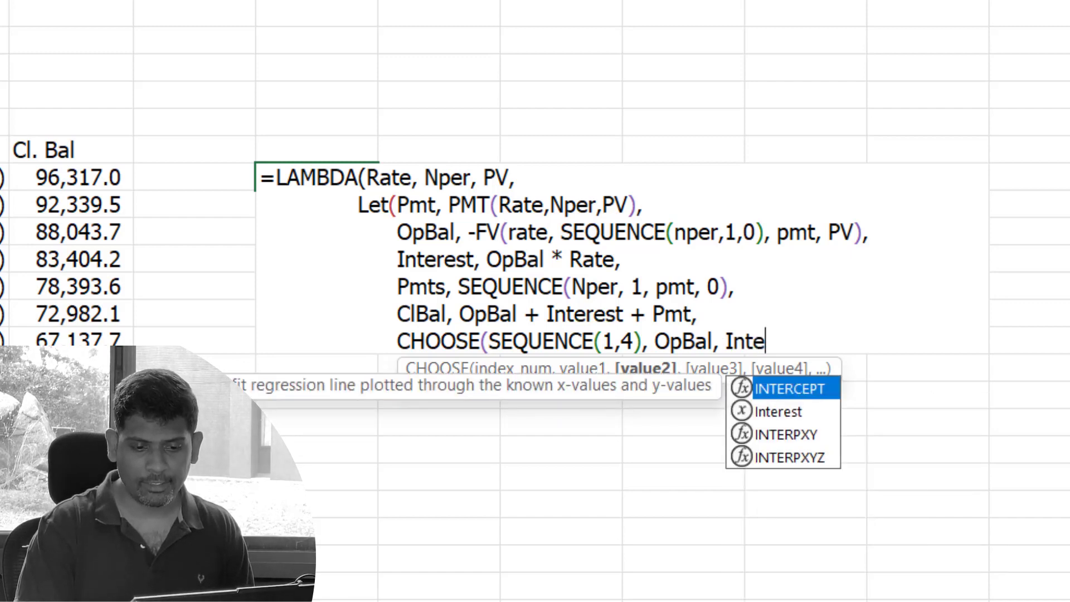
pyautogui.write('rest, ')
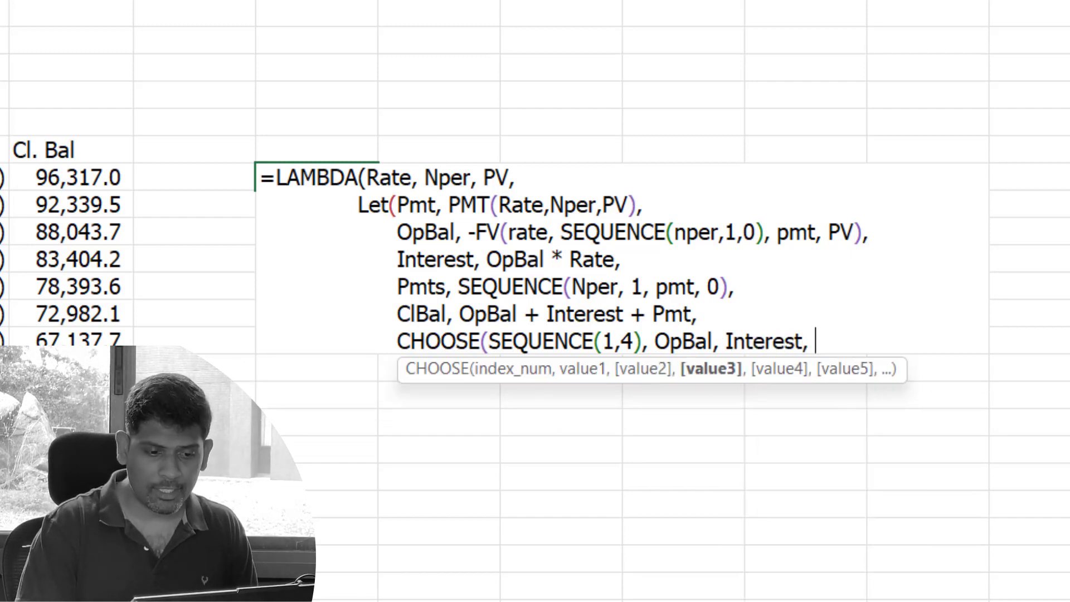
pyautogui.write('Pmts,')
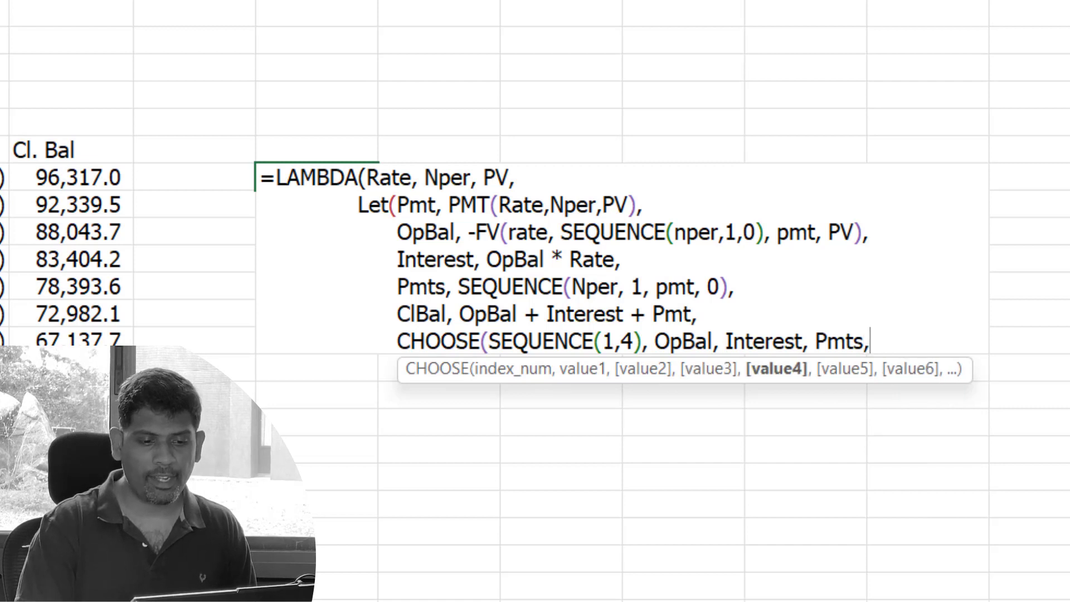
pyautogui.write(' Cl')
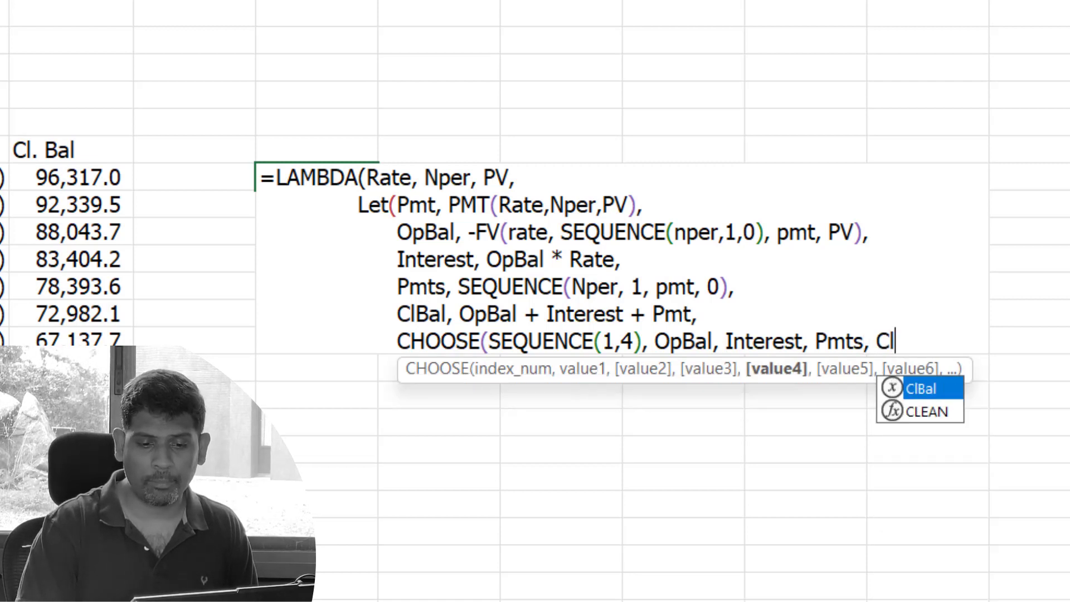
pyautogui.press('Tab')
pyautogui.write(')')
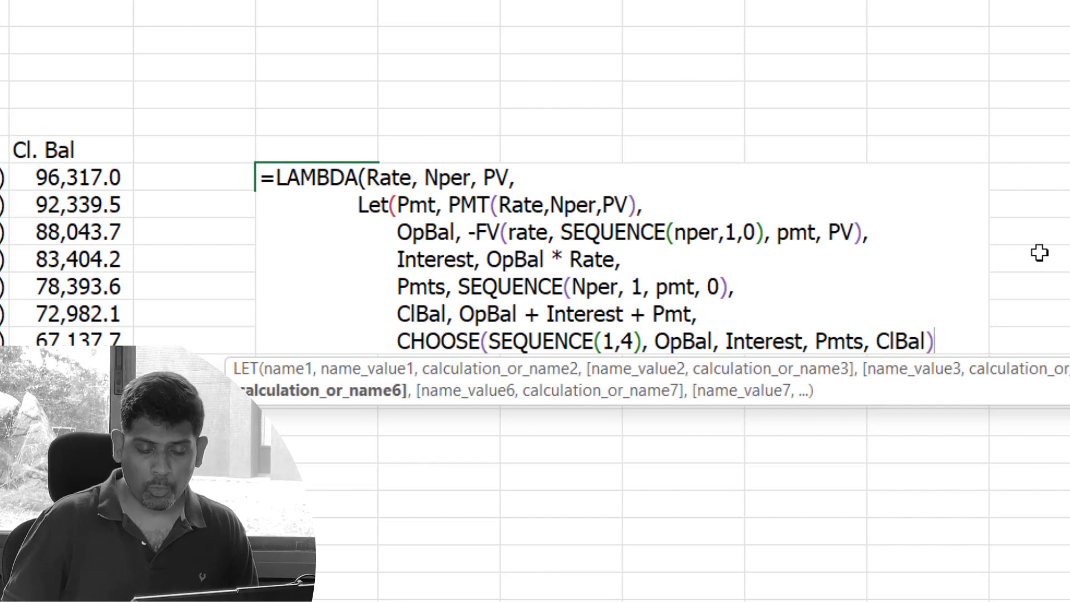
# Close the LET and LAMBDA brackets on new lines, commit, and reopen the formula for editing
pyautogui.hotkey('alt', 'Return')
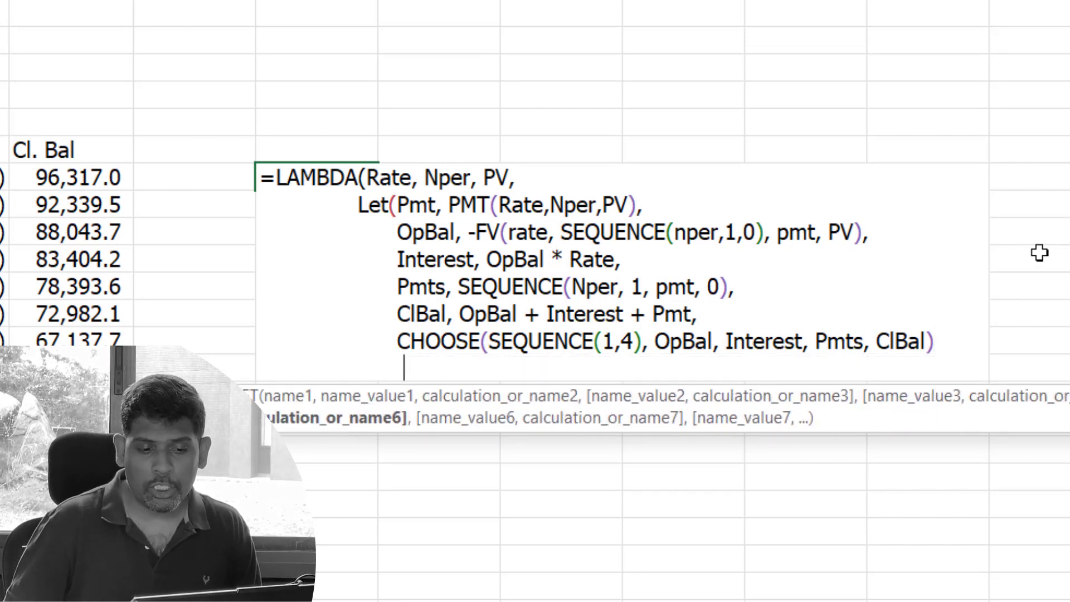
pyautogui.moveTo(397, 342); pyautogui.dragTo(949, 349)
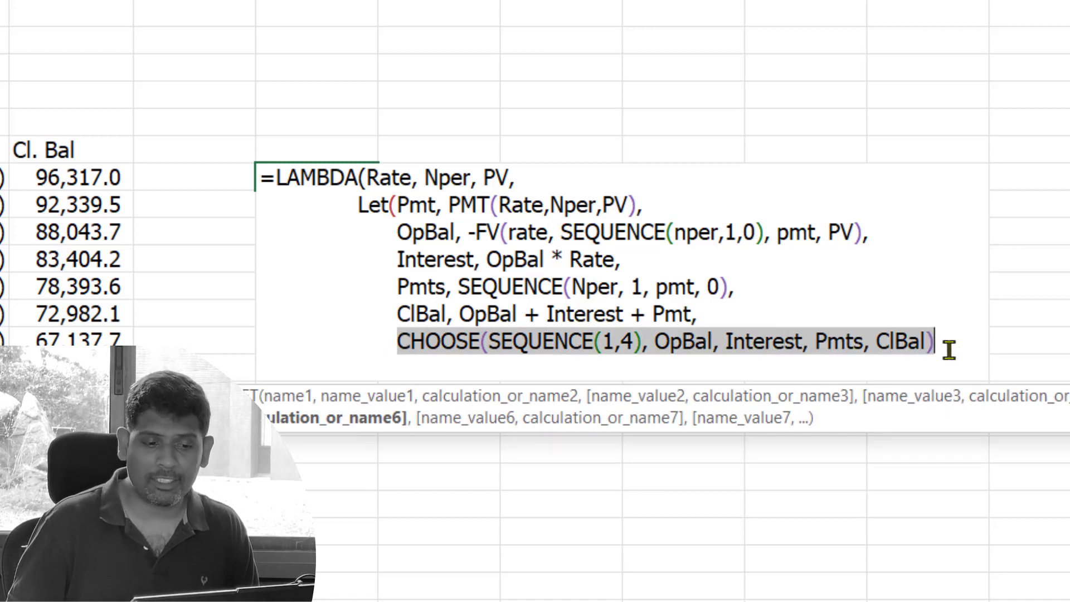
pyautogui.click(412, 365)
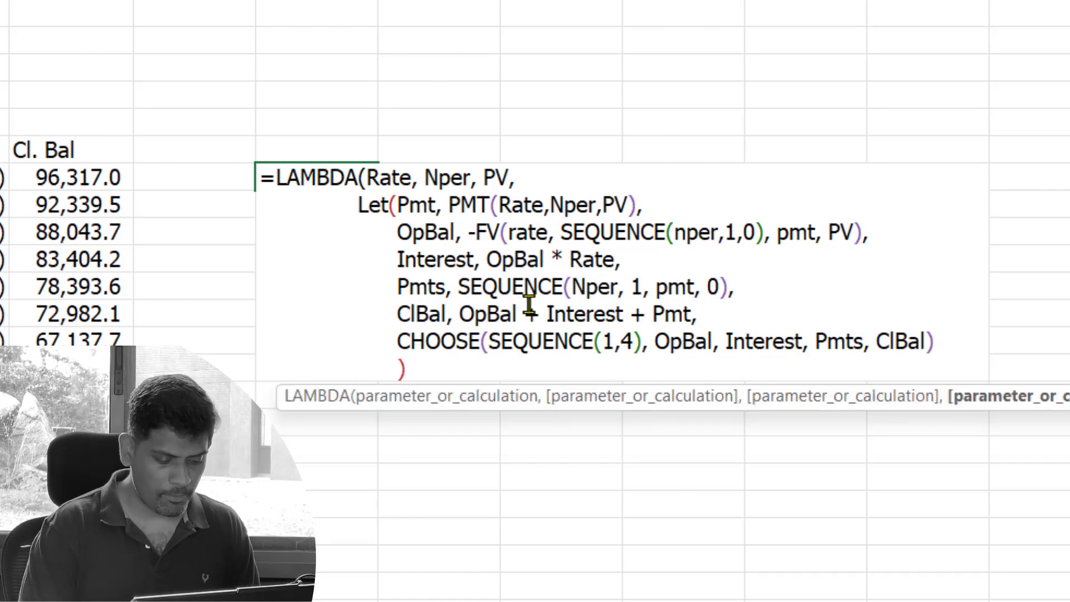
pyautogui.hotkey('alt', 'Return')
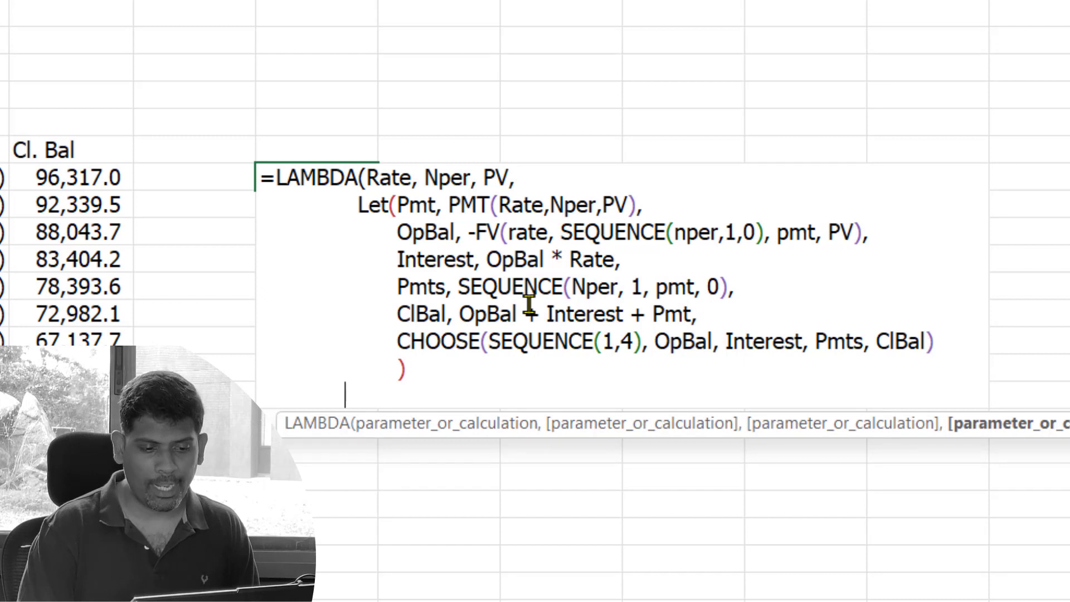
pyautogui.write(')')
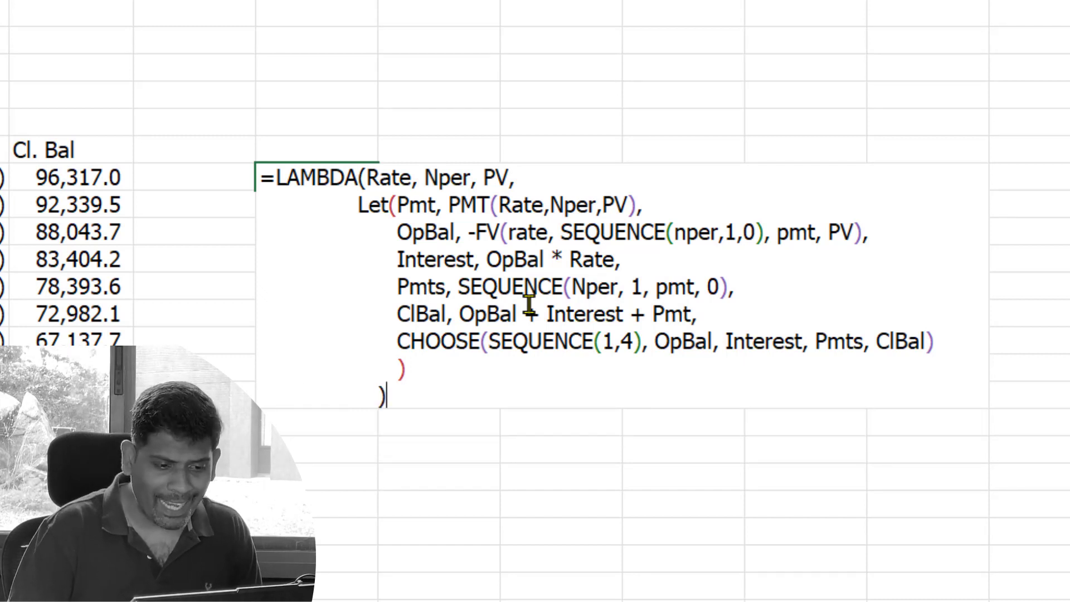
pyautogui.press('Return')
pyautogui.press('Up')
pyautogui.press('F2')
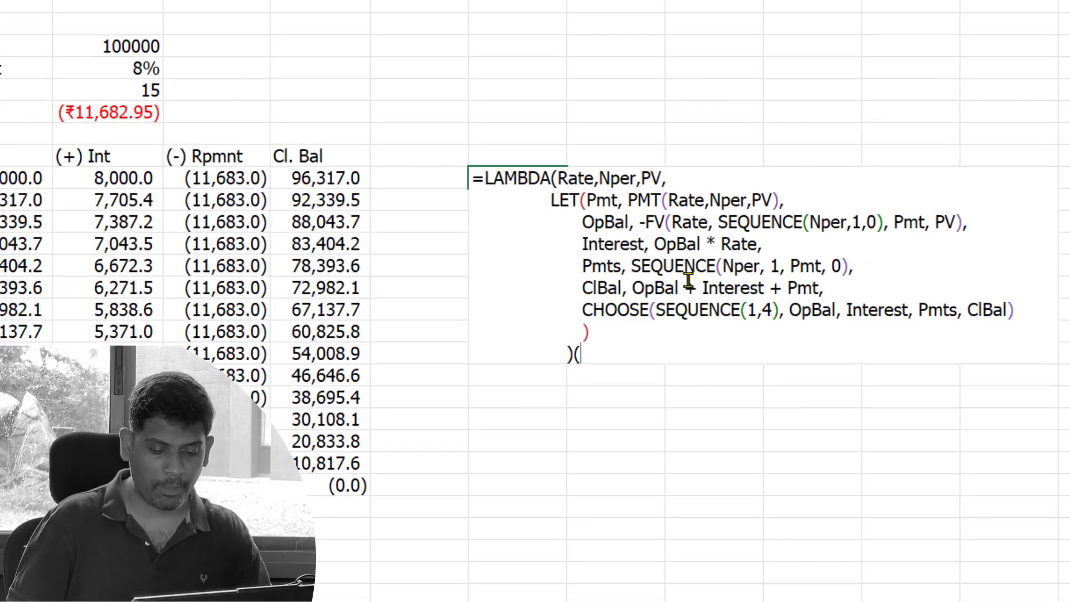
# Pass C4, C5 and C3 as the LAMBDA's arguments so the four-column schedule spills
pyautogui.click(191, 74)
pyautogui.write(',')
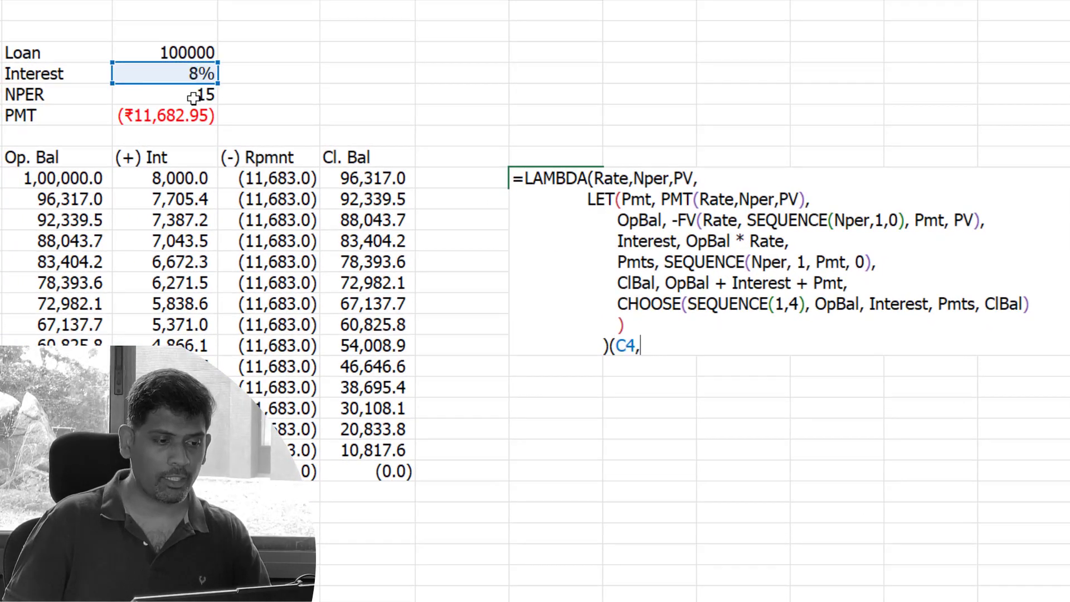
pyautogui.click(207, 98)
pyautogui.write(',')
pyautogui.click(209, 54)
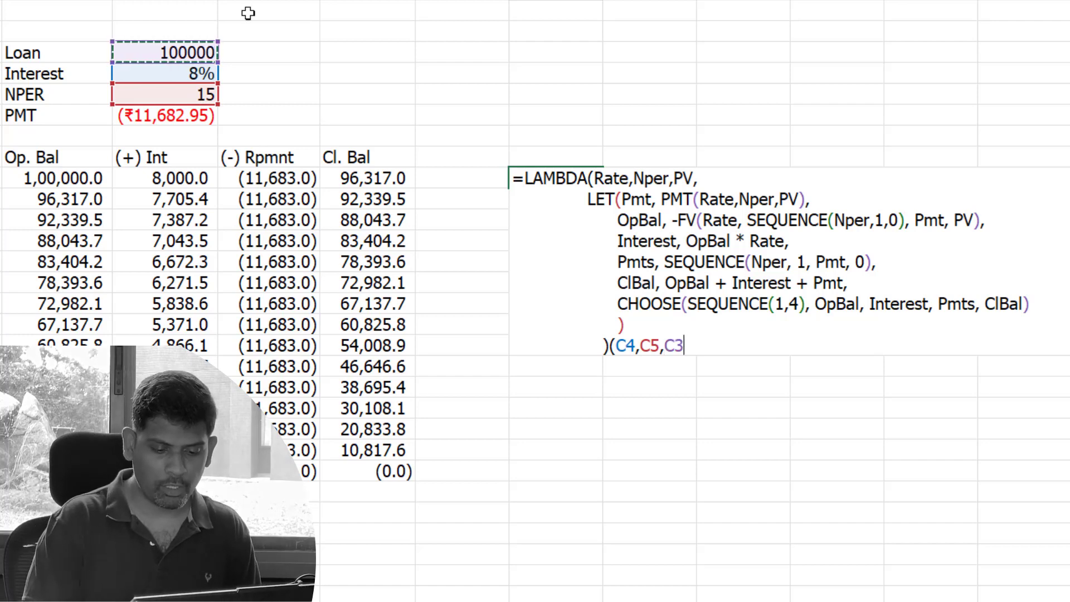
pyautogui.write(')')
pyautogui.press('Return')
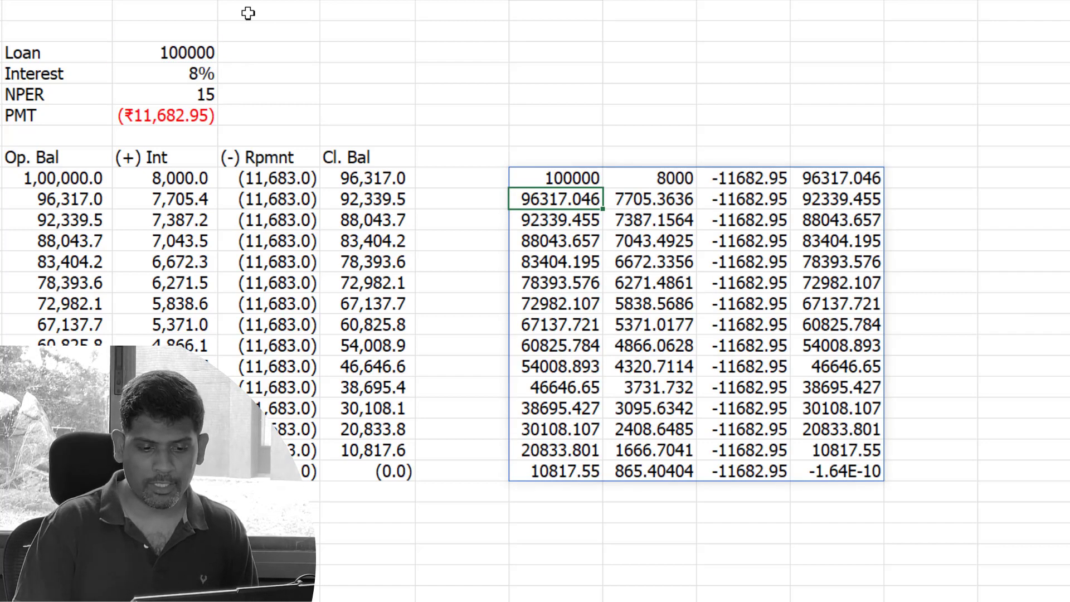
# Reopen G9's formula and select the entire LAMBDA text
pyautogui.press('Up')
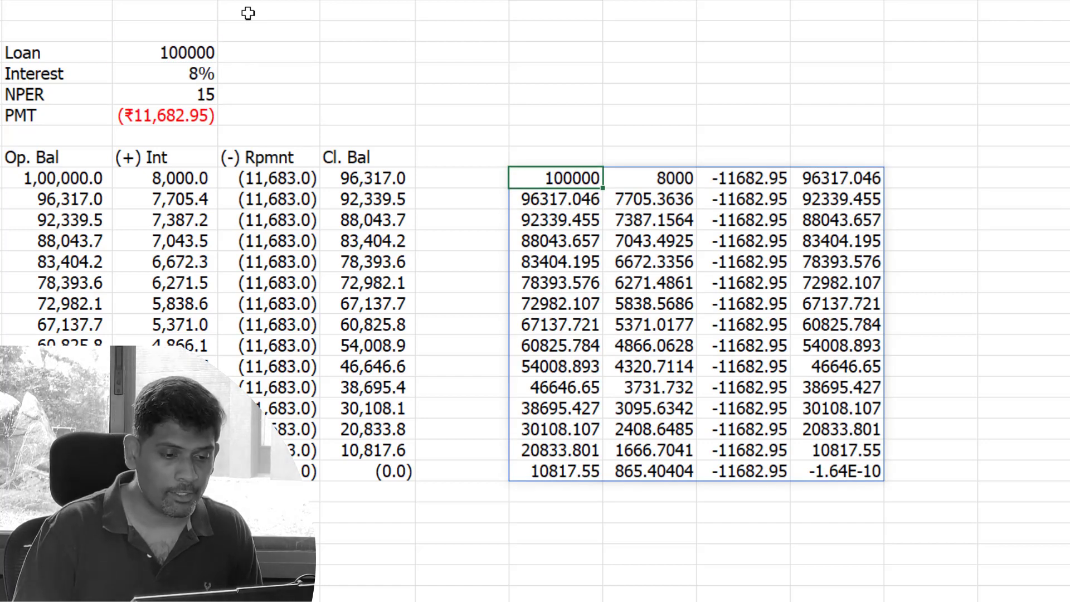
pyautogui.press('F2')
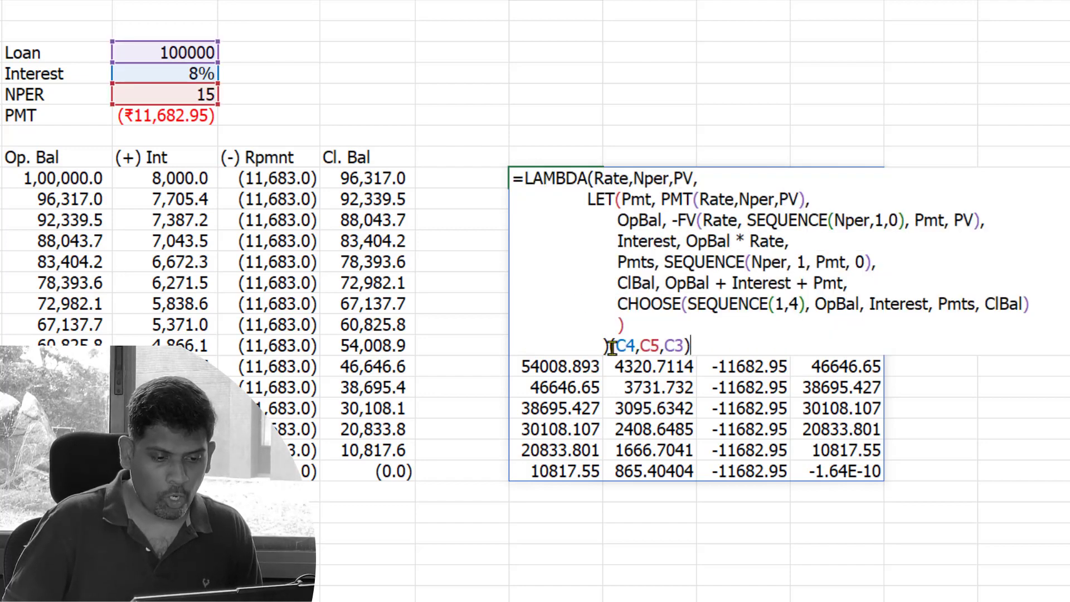
pyautogui.moveTo(604, 346); pyautogui.dragTo(505, 158)
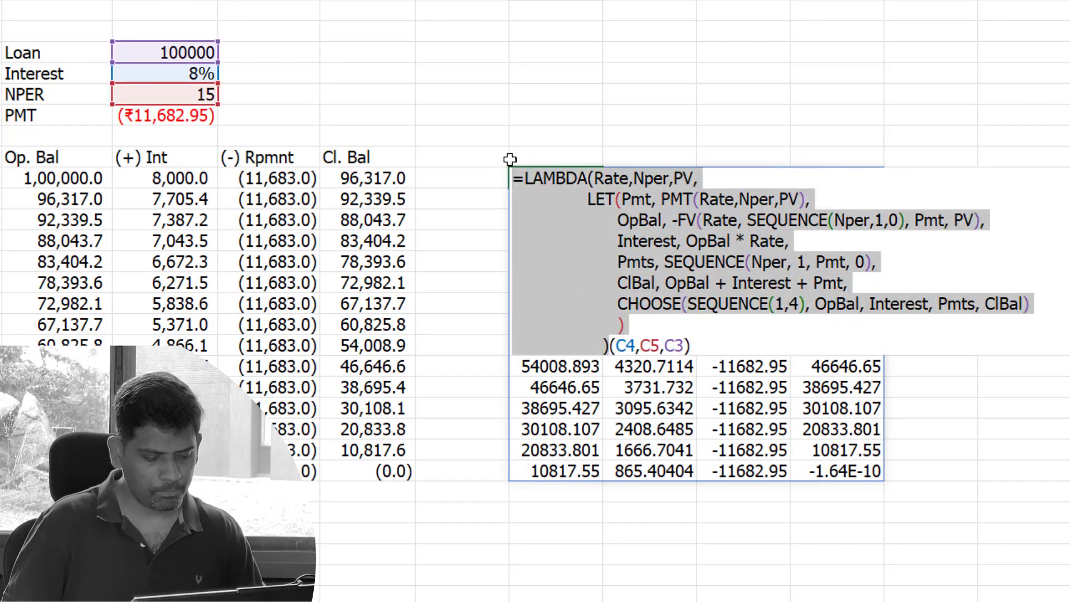
# Copy the LAMBDA and create the name DbtAmortSch2 in Name Manager referring to it
pyautogui.press('Escape')
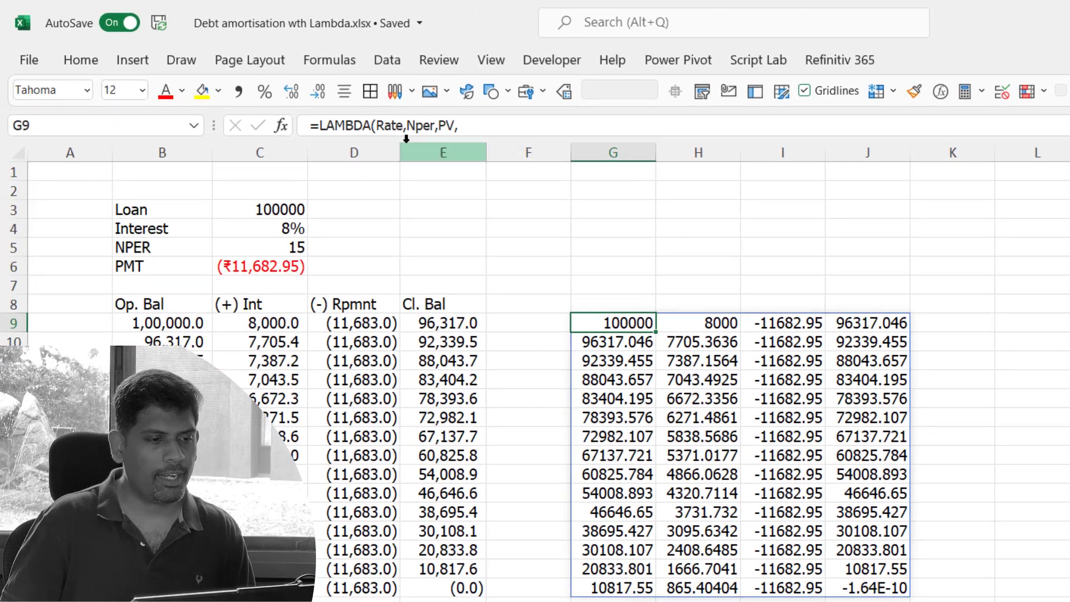
pyautogui.click(307, 65)
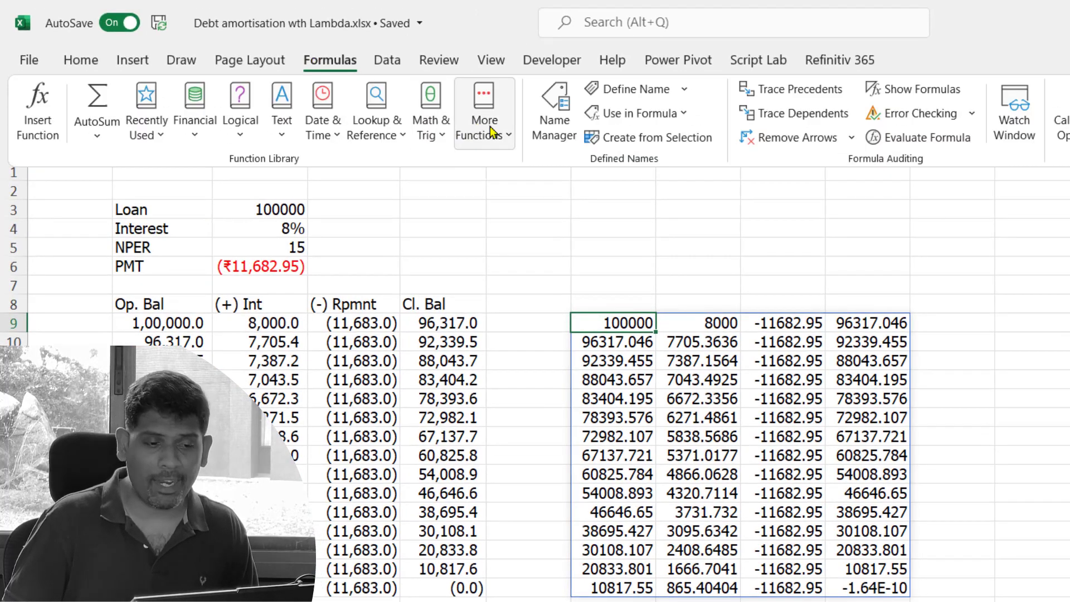
pyautogui.click(554, 116)
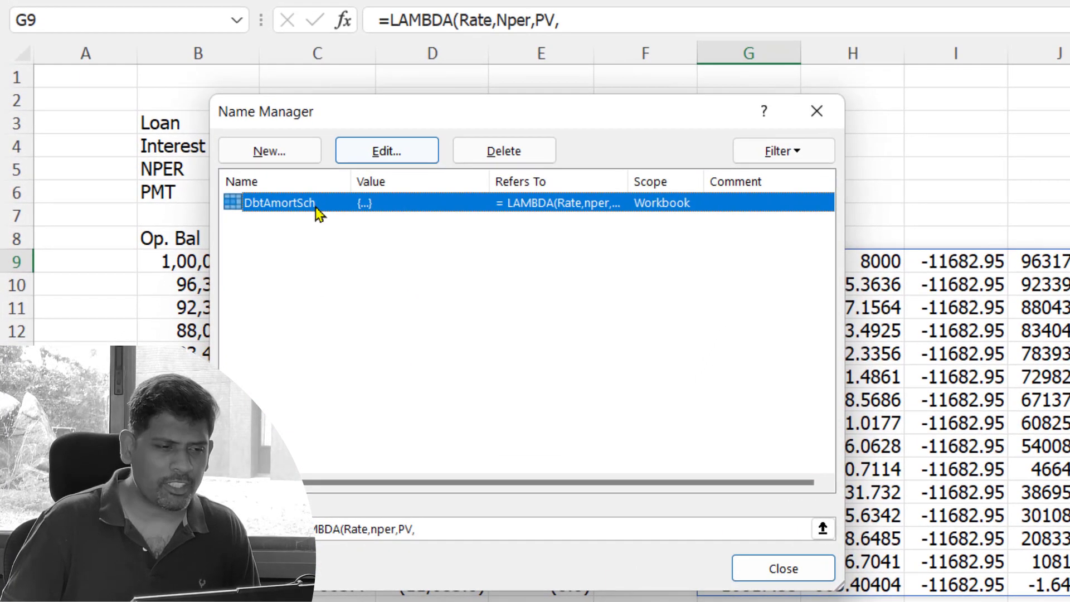
pyautogui.click(285, 151)
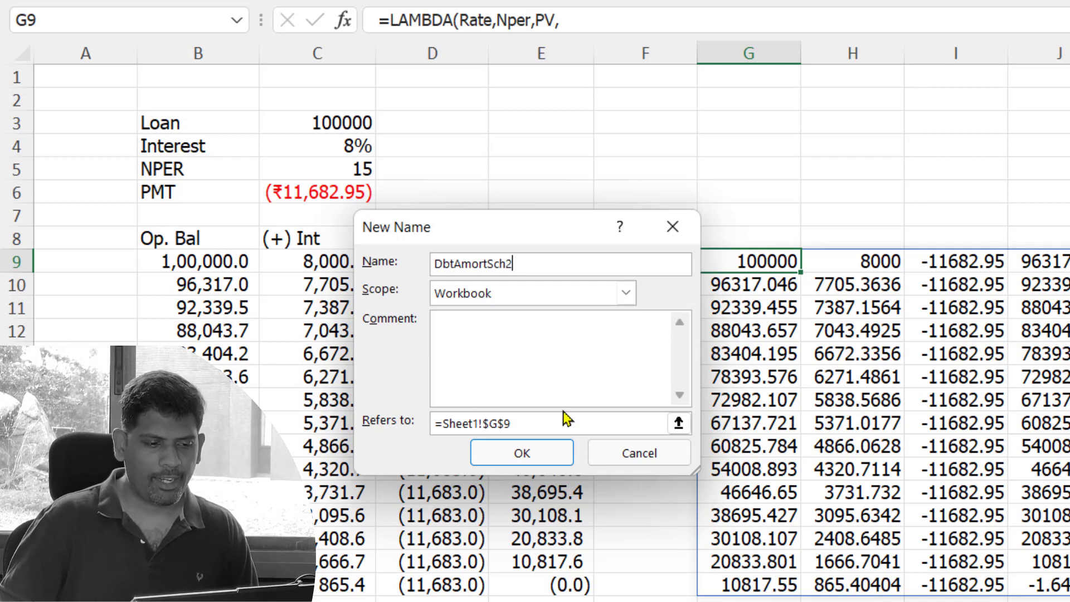
pyautogui.moveTo(511, 424); pyautogui.dragTo(415, 421)
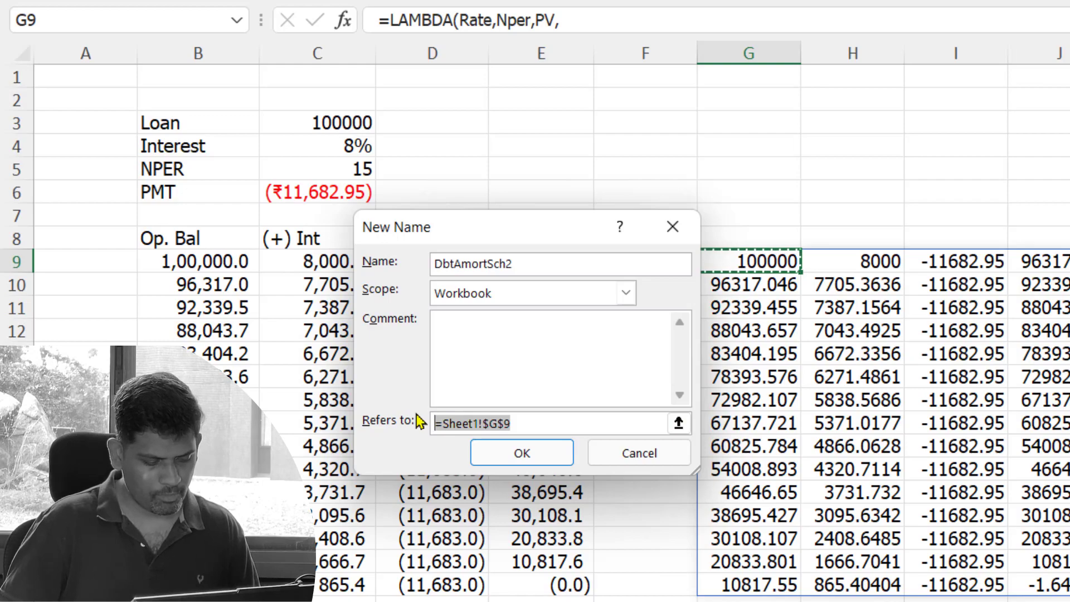
pyautogui.hotkey('ctrl', 'v')
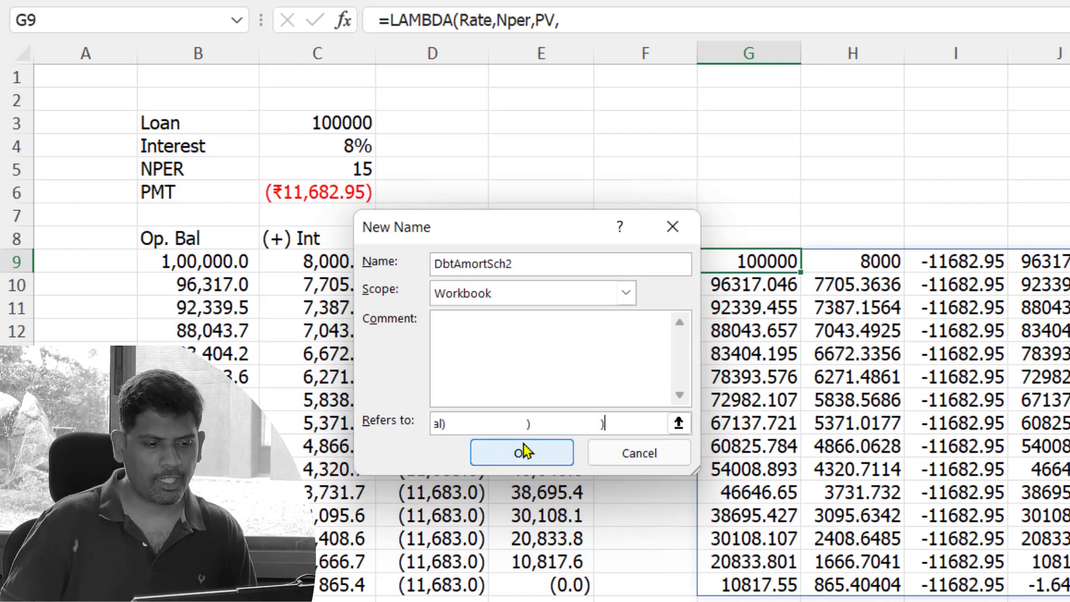
pyautogui.click(522, 452)
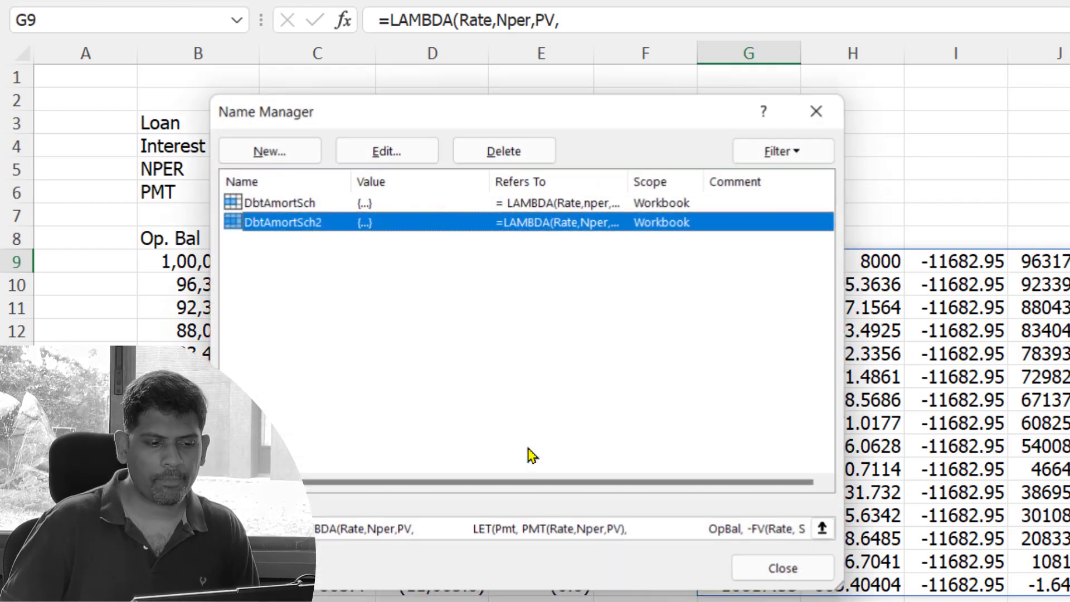
pyautogui.click(782, 567)
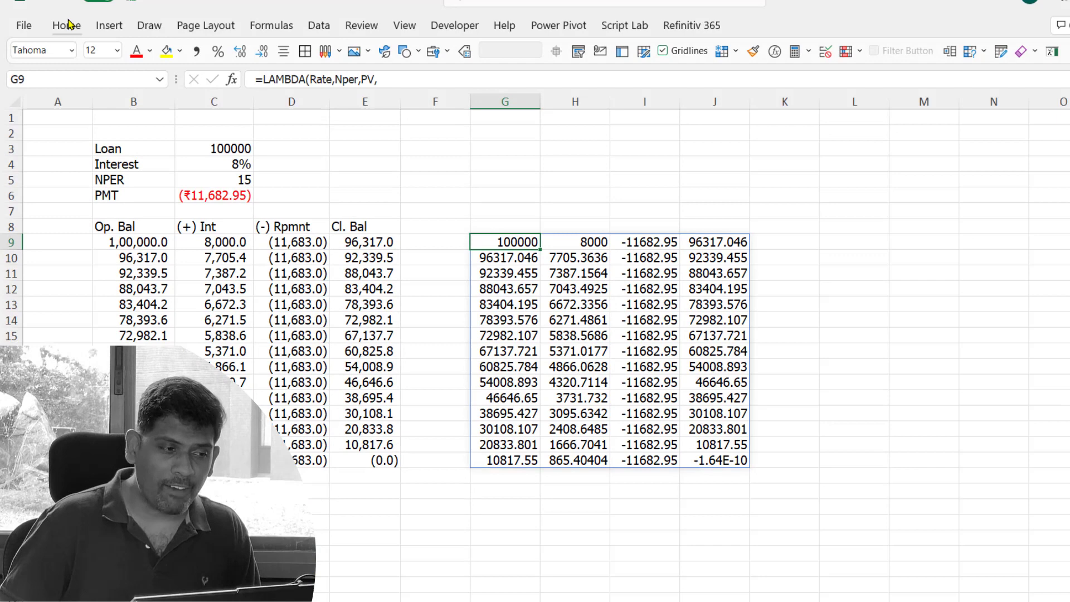
# Open the Advanced Formula Environment and scroll through DbtAmortSch's LAMBDA code
pyautogui.click(67, 24)
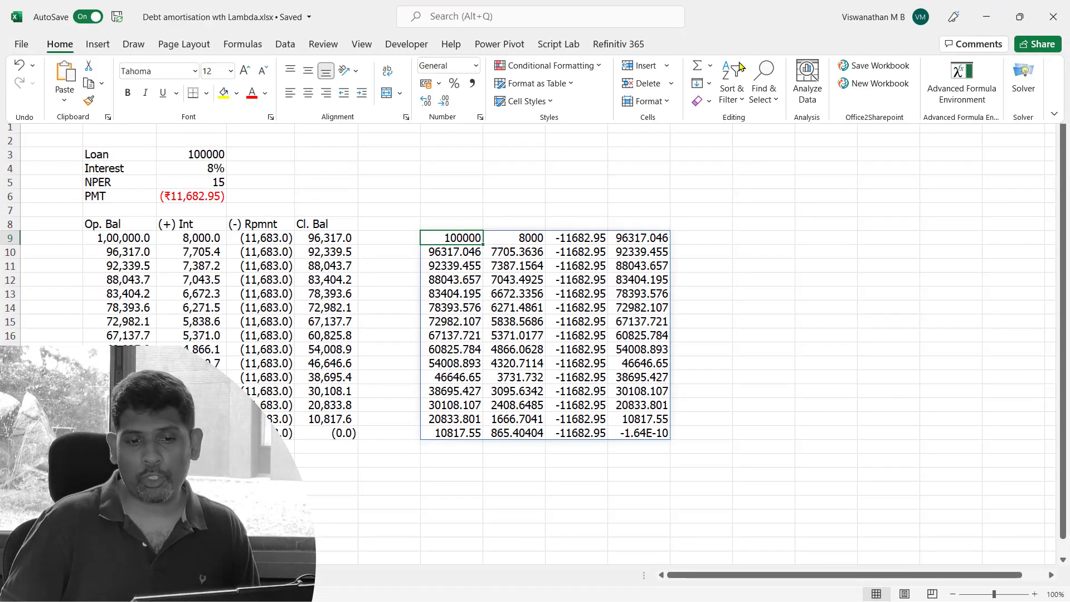
pyautogui.click(962, 78)
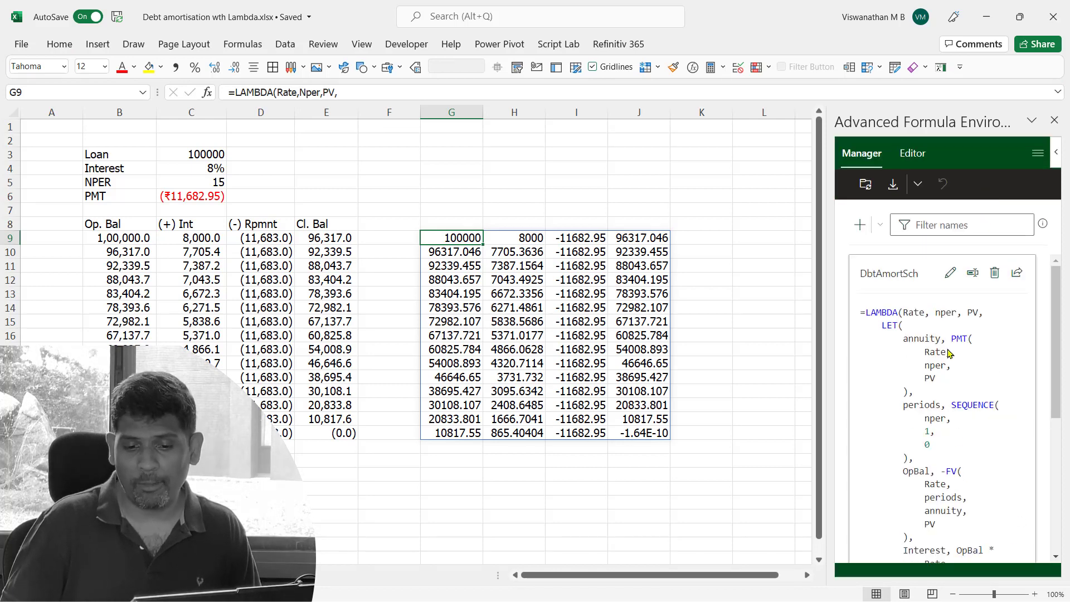
pyautogui.scroll(-5, 926, 353)
pyautogui.scroll(-3, 927, 353)
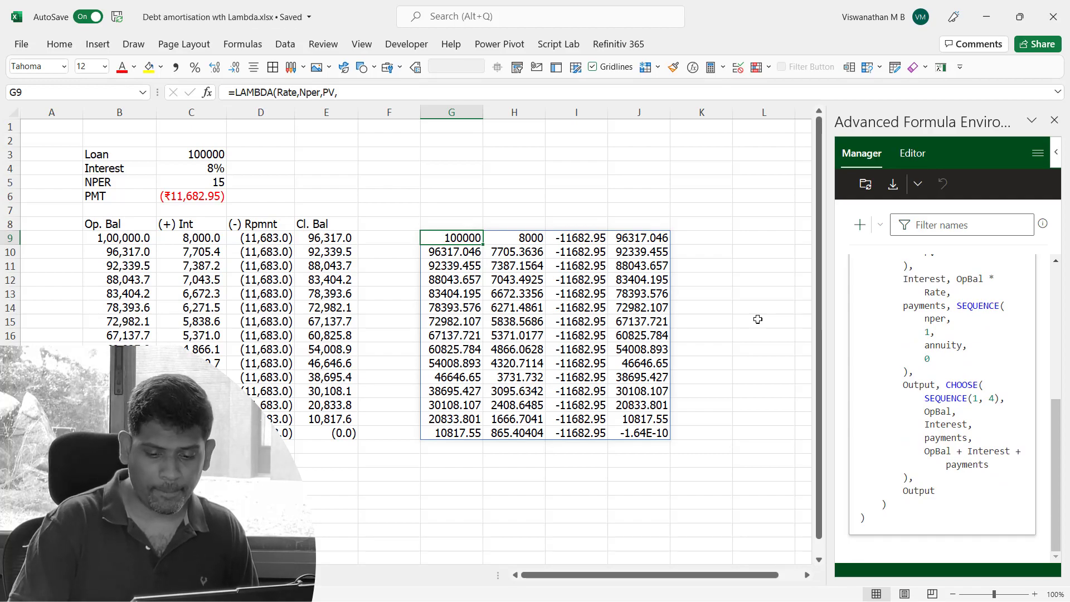
# Clear the old Op. Bal formula and leftover formulas from B9:E9
pyautogui.click(133, 238)
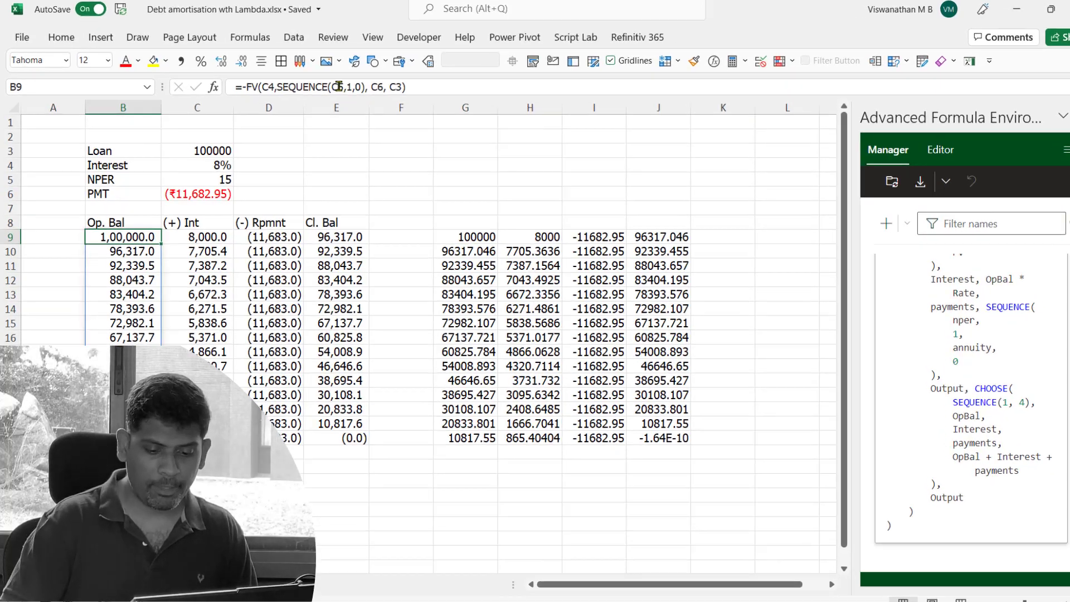
pyautogui.press('Delete')
pyautogui.hotkey('shift', 'Right')
pyautogui.hotkey('shift', 'Right')
pyautogui.hotkey('shift', 'Right')
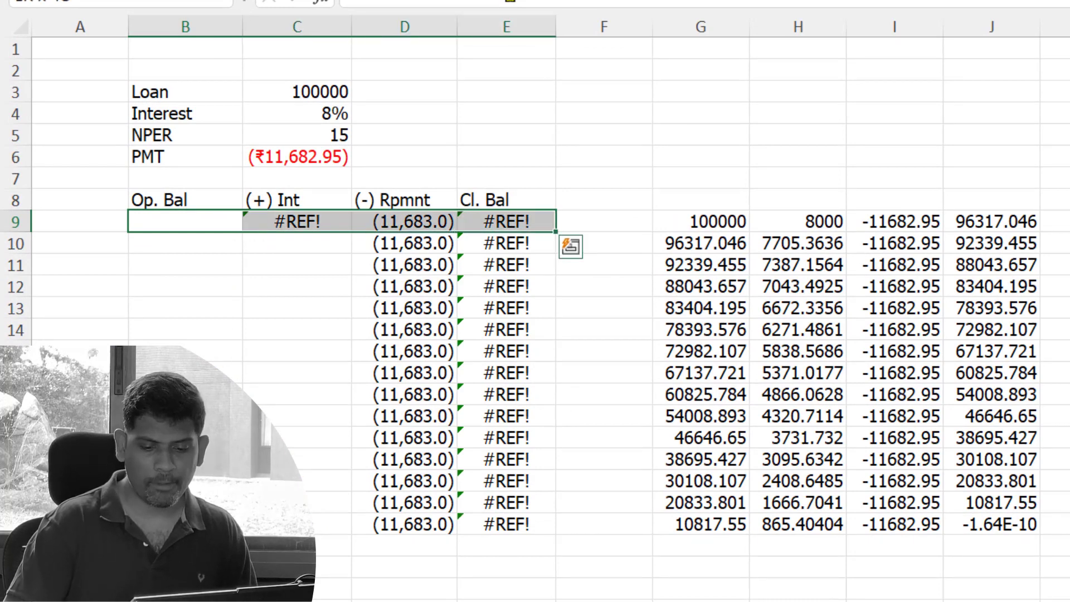
pyautogui.press('Delete')
pyautogui.press('Left')
pyautogui.press('Right')
# Enter =DbtAmortSch2(C4, C5, C3) in B9 to spill the full schedule
pyautogui.write('=')
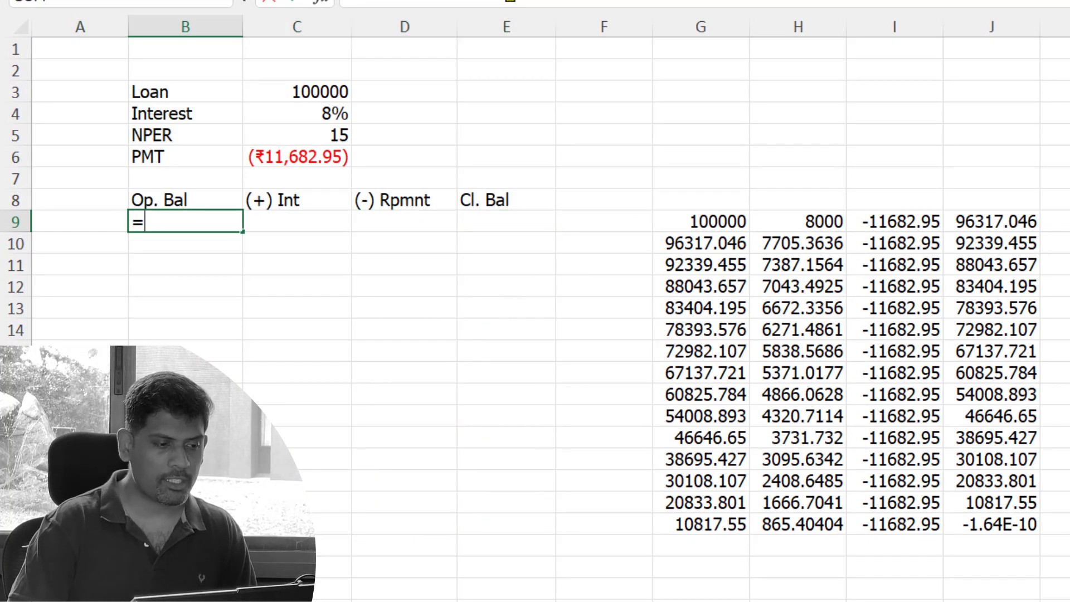
pyautogui.write('Db')
pyautogui.press('Down')
pyautogui.press('Down')
pyautogui.press('Tab')
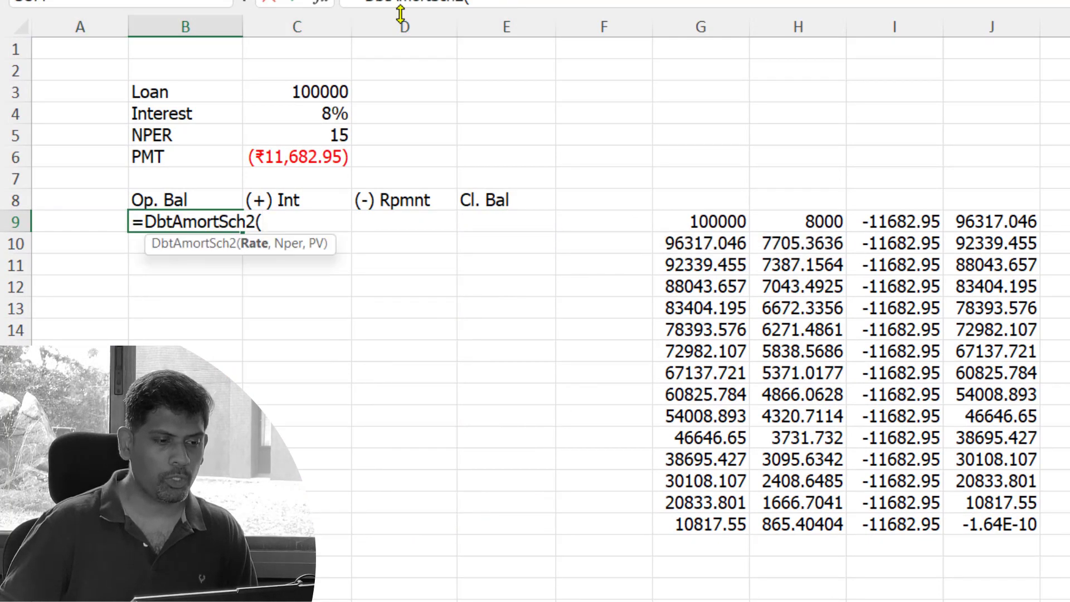
pyautogui.click(337, 109)
pyautogui.write(',')
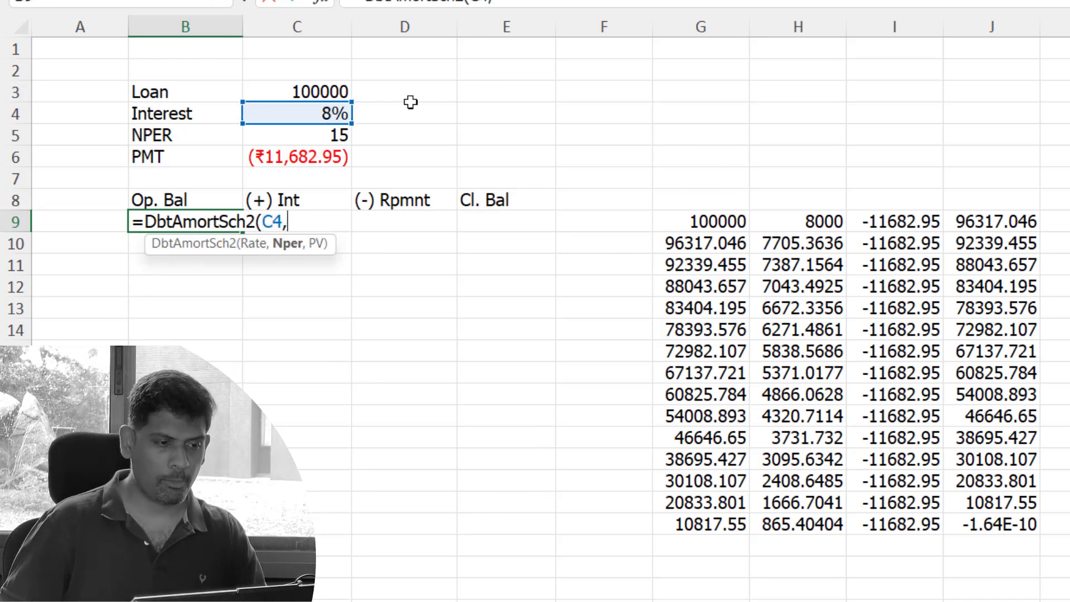
pyautogui.click(337, 134)
pyautogui.write(',')
pyautogui.click(342, 90)
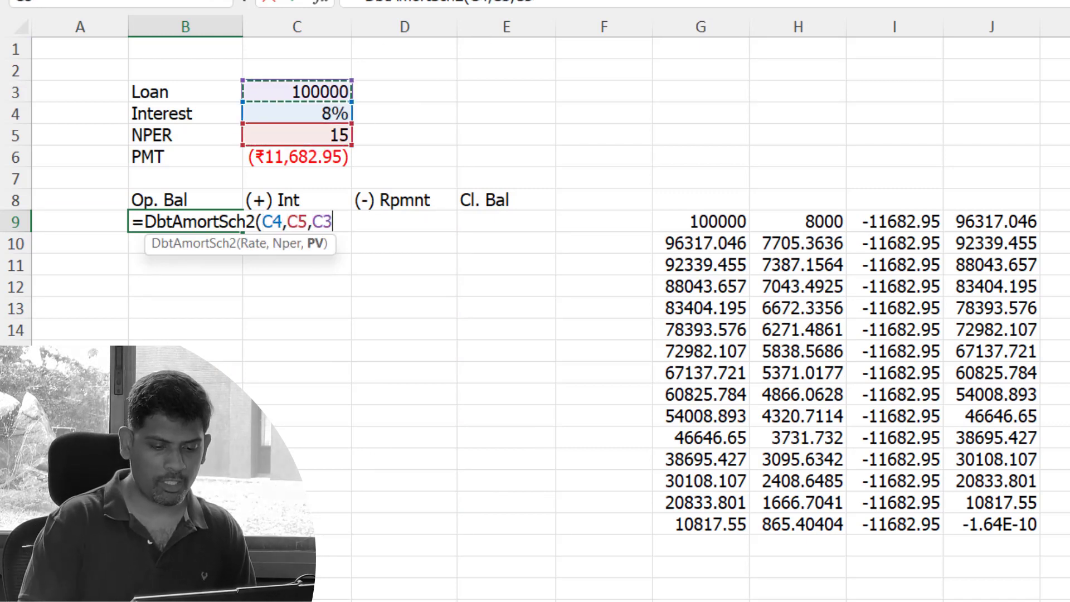
pyautogui.write(')')
pyautogui.press('Return')
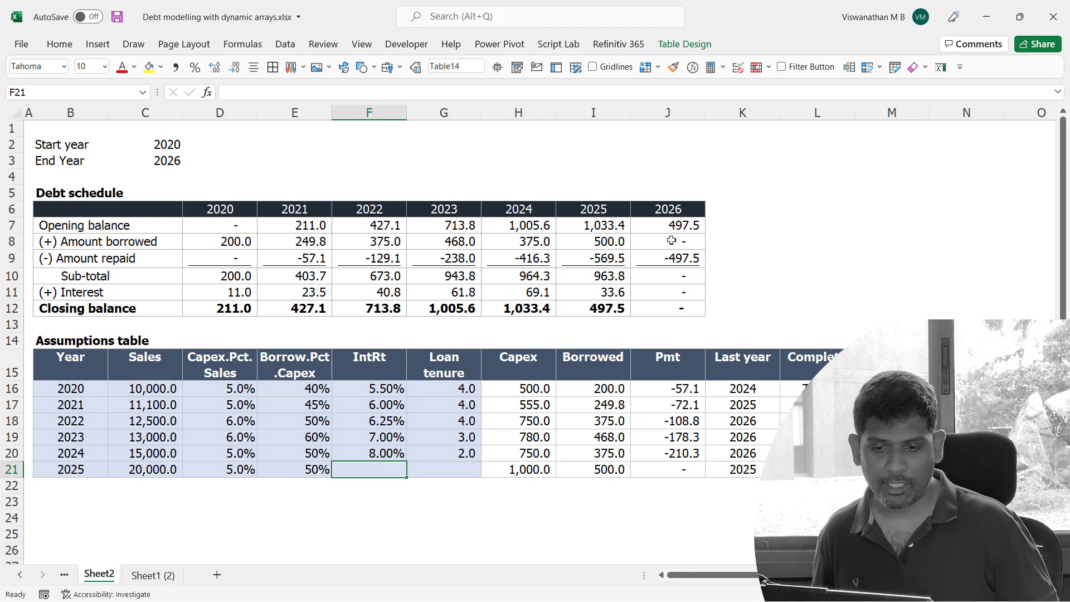
# Enter a 9% interest rate and a tenure of 5 in the 2025 assumptions row
pyautogui.moveTo(663, 210); pyautogui.dragTo(668, 309)
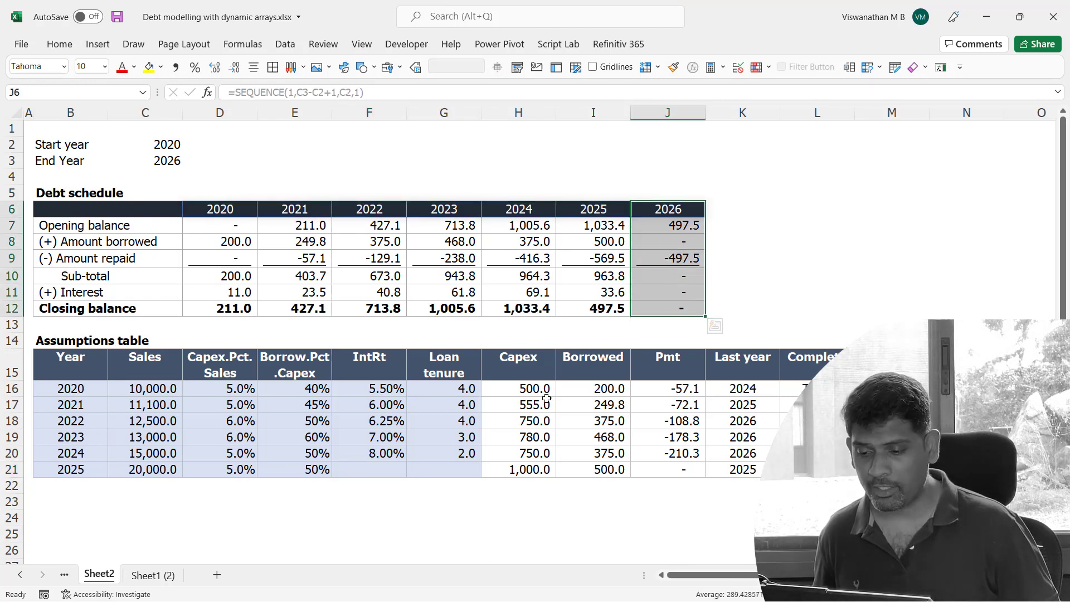
pyautogui.click(394, 472)
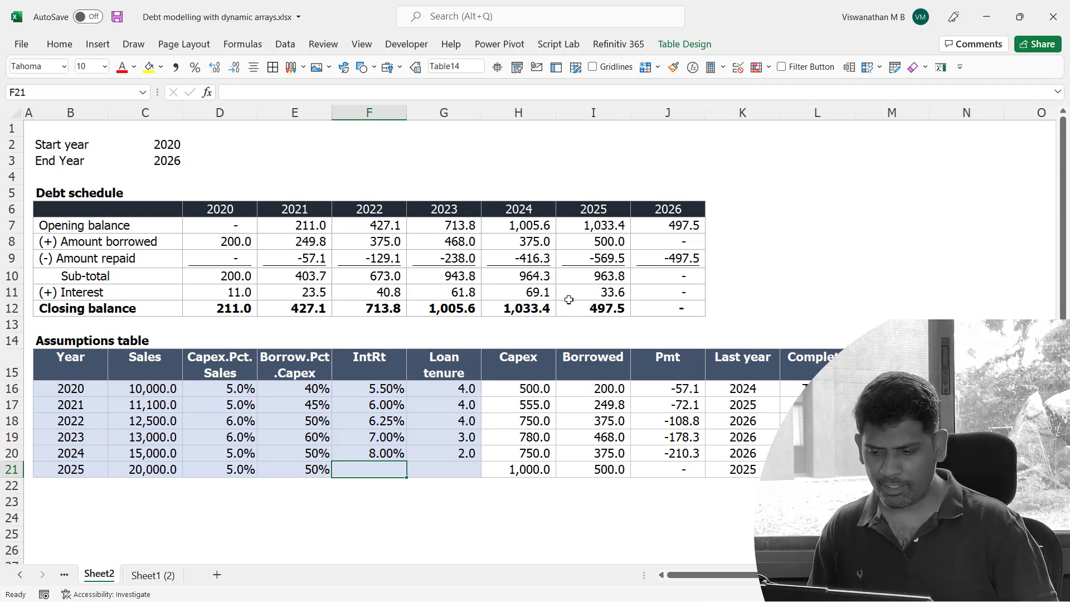
pyautogui.write('9%')
pyautogui.press('Tab')
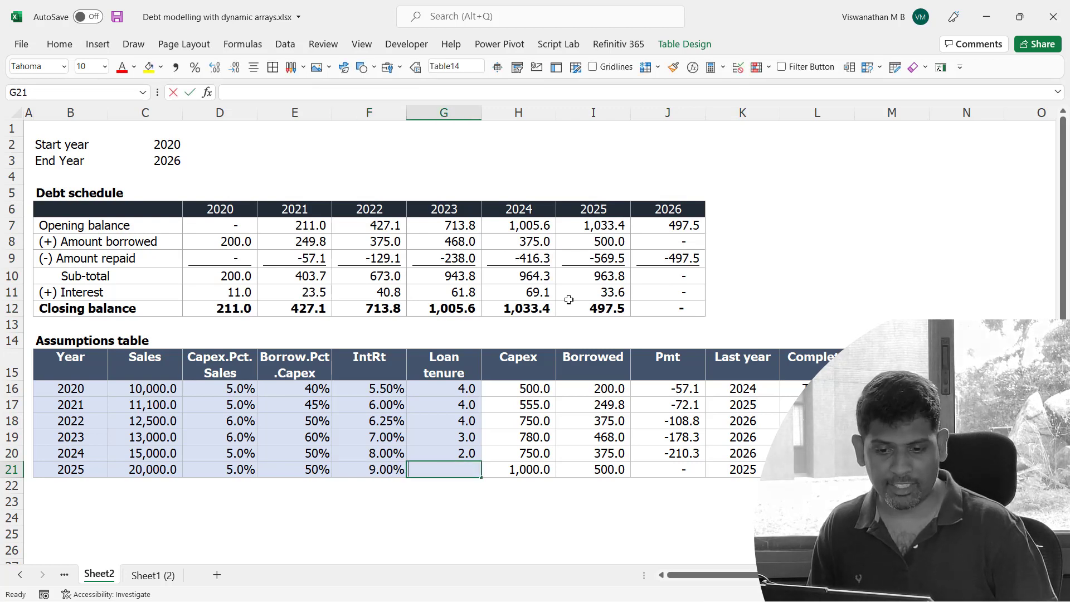
pyautogui.write('5')
pyautogui.press('Tab')
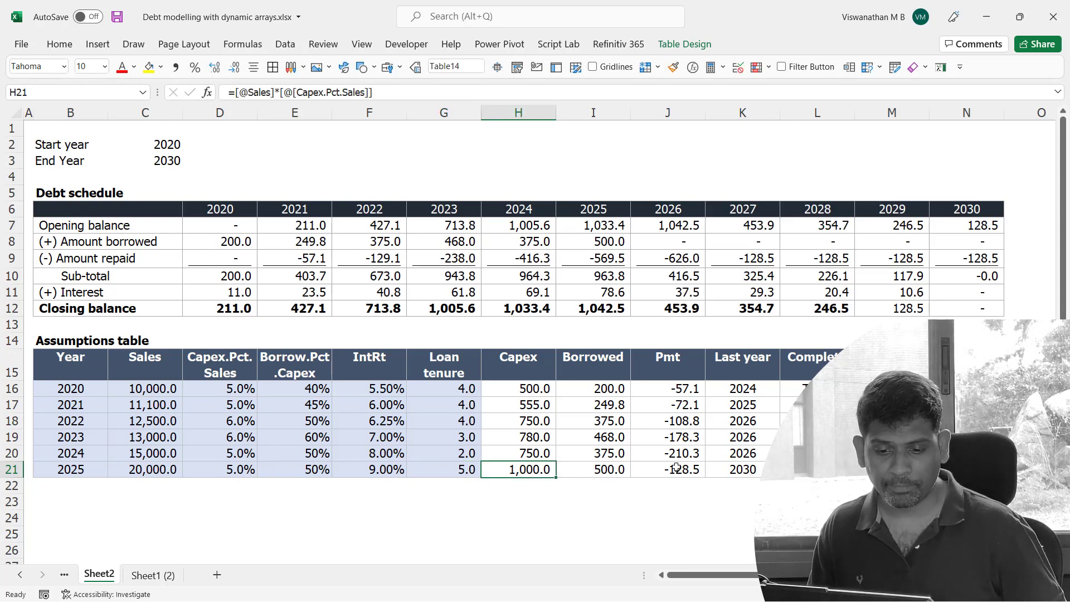